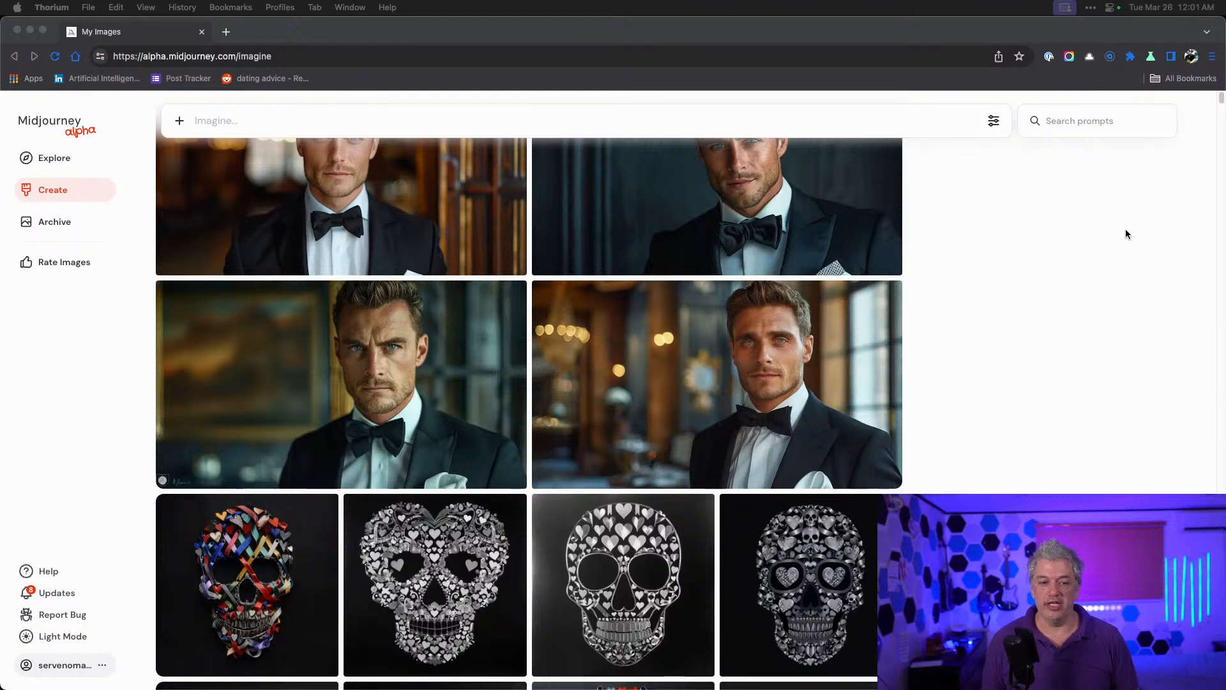
- Review the earlier tuxedo-man generations and their character-reference prompts, from the original portraits up to the newest detective images
{"action": "scroll", "coordinate": [1065, 295], "scroll_direction": "up", "scroll_amount": 2}
{"action": "scroll", "coordinate": [1065, 299], "scroll_direction": "up", "scroll_amount": 1}
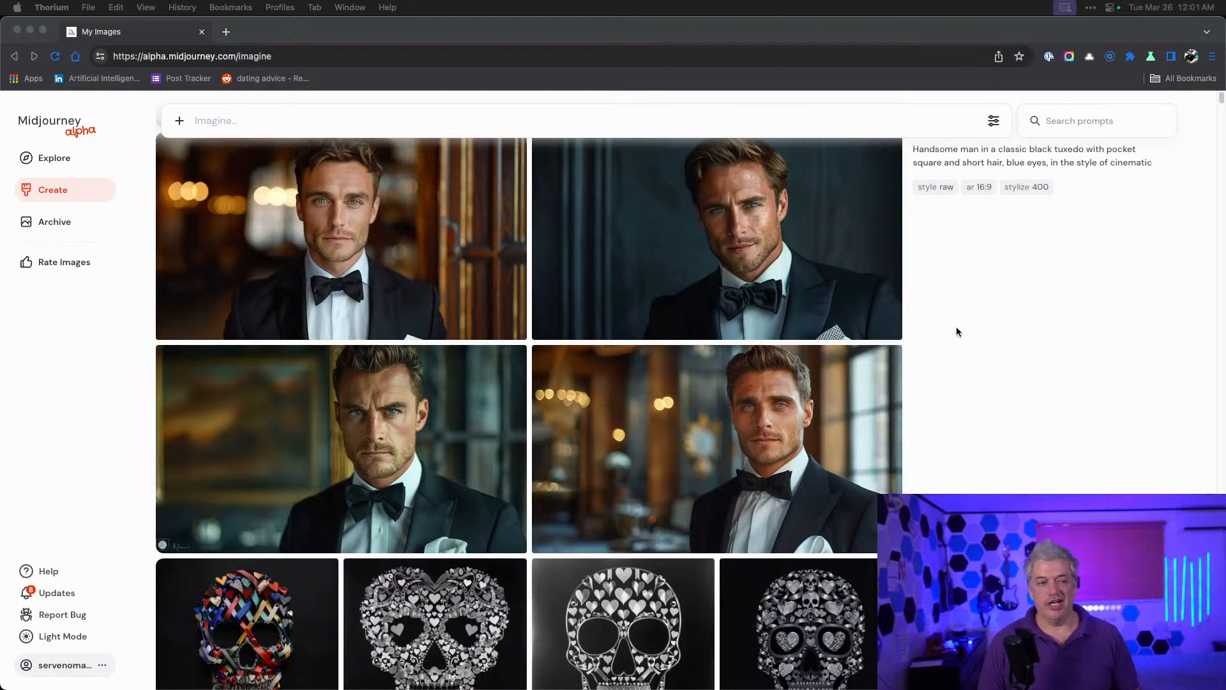
{"action": "scroll", "coordinate": [956, 327], "scroll_direction": "up", "scroll_amount": 10}
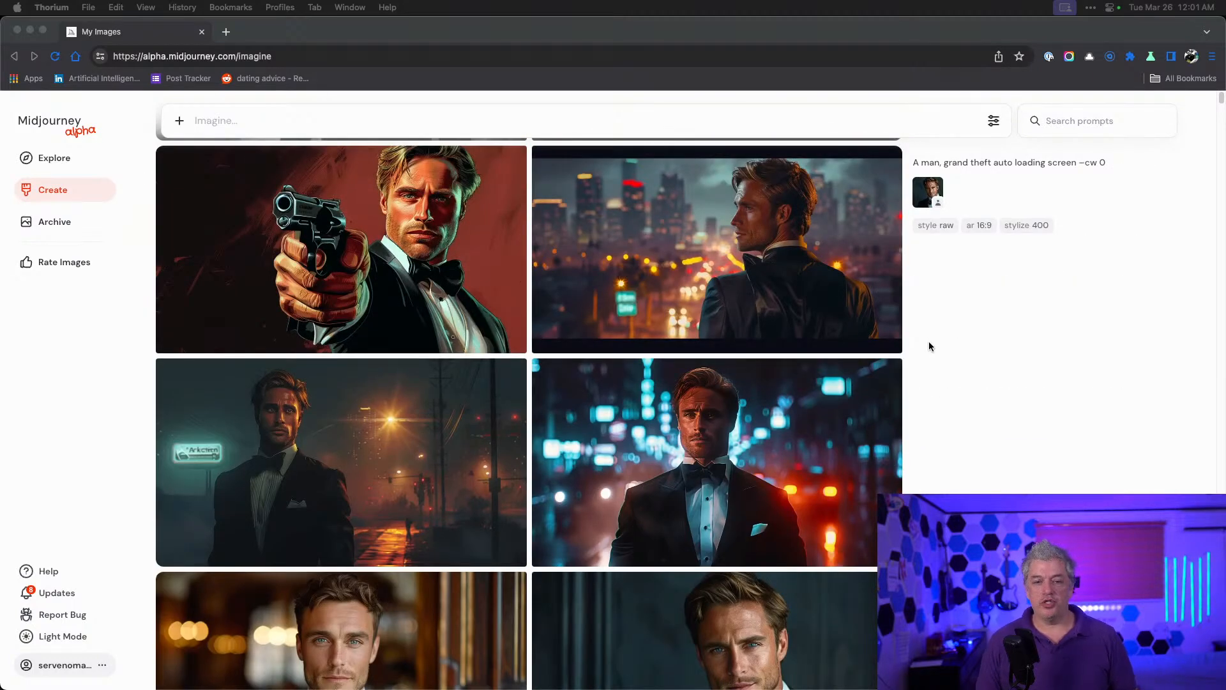
{"action": "scroll", "coordinate": [925, 340], "scroll_direction": "up", "scroll_amount": 4}
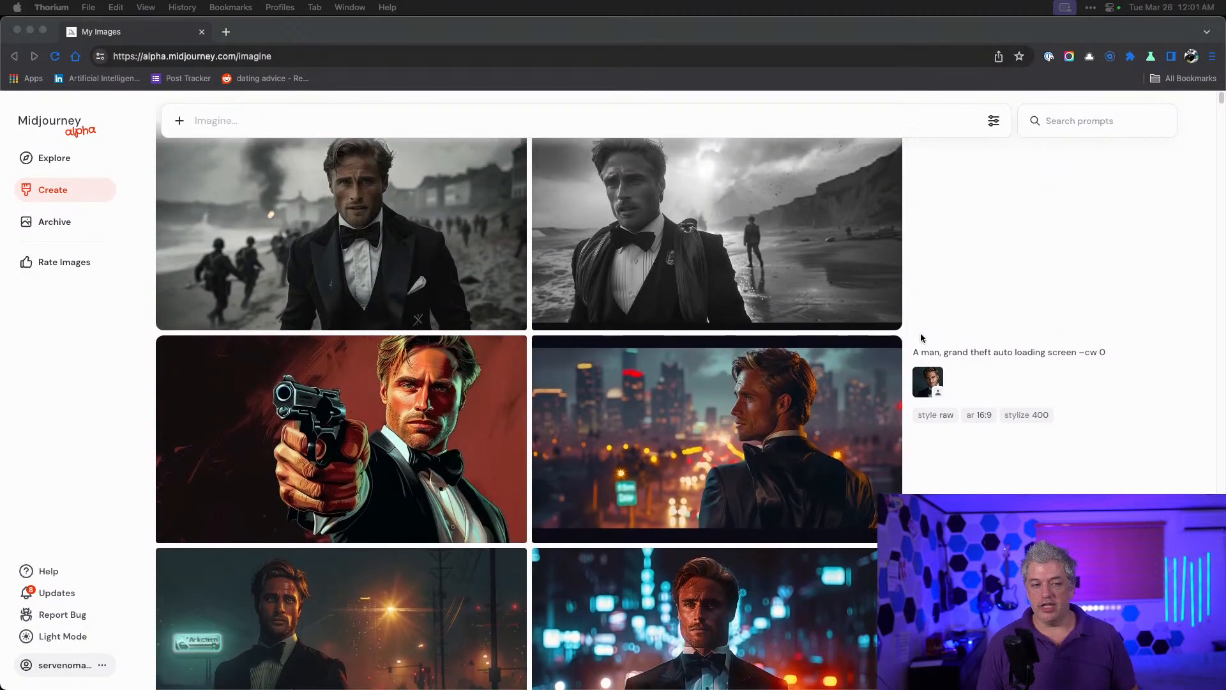
{"action": "scroll", "coordinate": [921, 337], "scroll_direction": "up", "scroll_amount": 5}
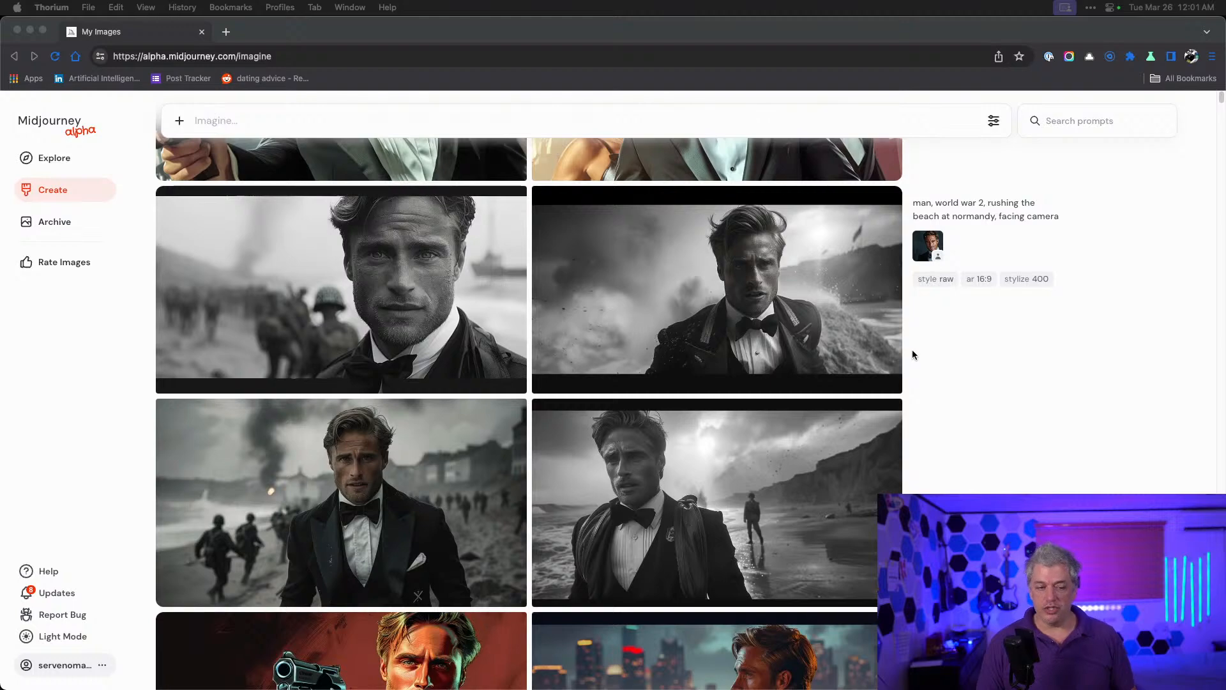
{"action": "scroll", "coordinate": [911, 355], "scroll_direction": "up", "scroll_amount": 8}
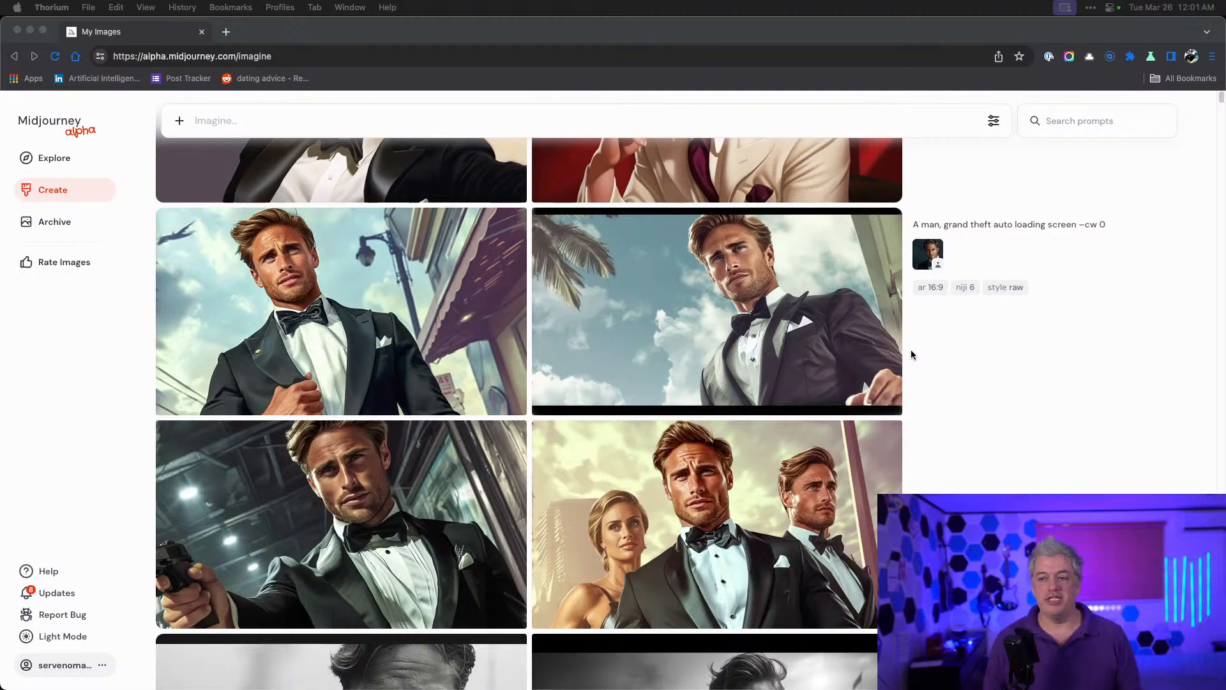
{"action": "scroll", "coordinate": [914, 351], "scroll_direction": "up", "scroll_amount": 5}
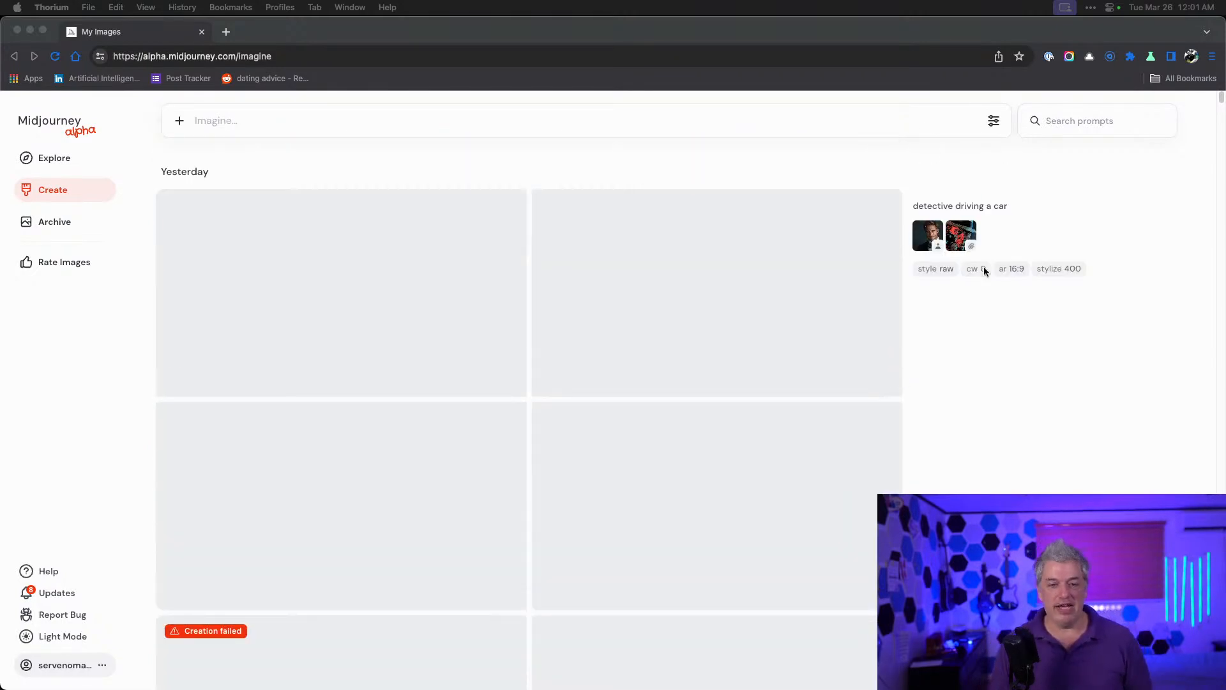
- Examine the generation settings for image size, stylization, weirdness and variety, and the available model versions
{"action": "left_click", "coordinate": [907, 118]}
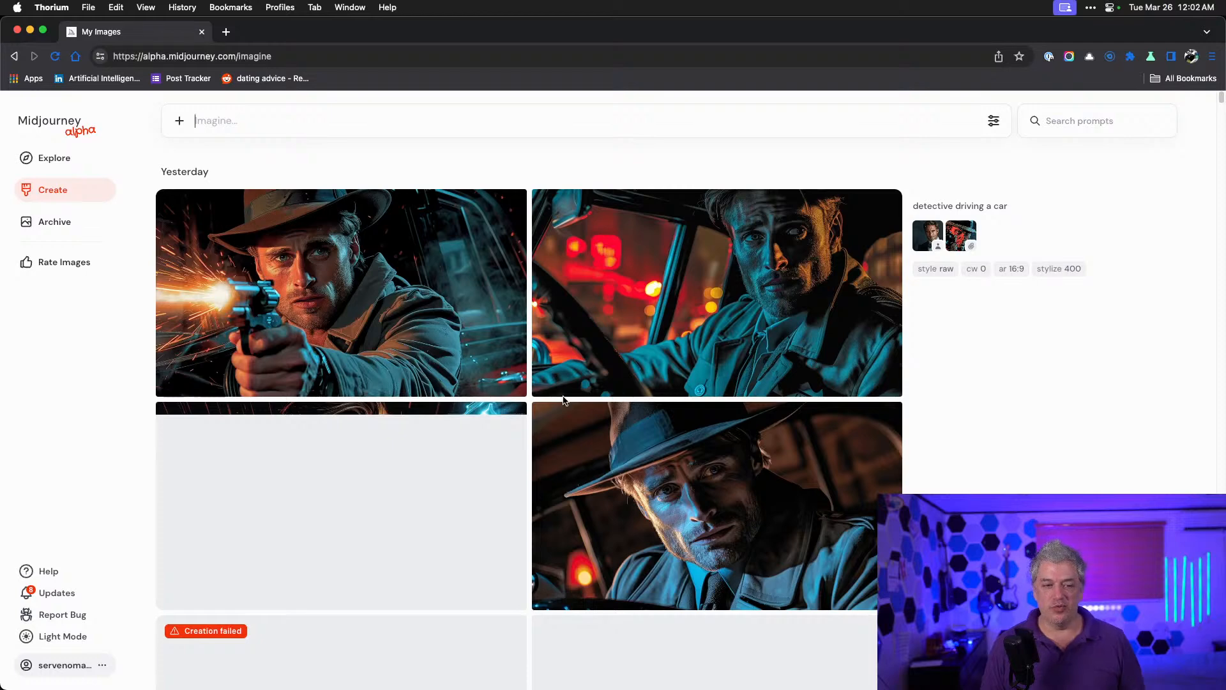
{"action": "left_click", "coordinate": [993, 121]}
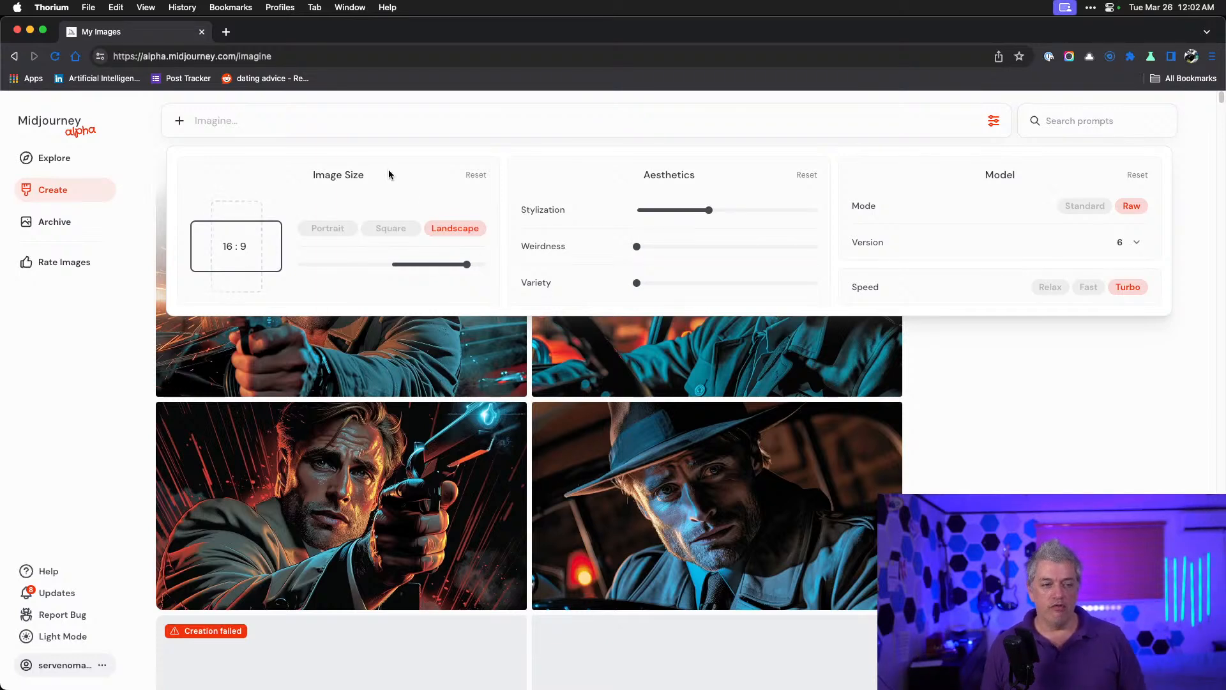
{"action": "mouse_move", "coordinate": [467, 266]}
{"action": "left_mouse_down"}
{"action": "mouse_move", "coordinate": [298, 265]}
{"action": "mouse_move", "coordinate": [574, 266]}
{"action": "mouse_move", "coordinate": [474, 274]}
{"action": "left_mouse_up"}
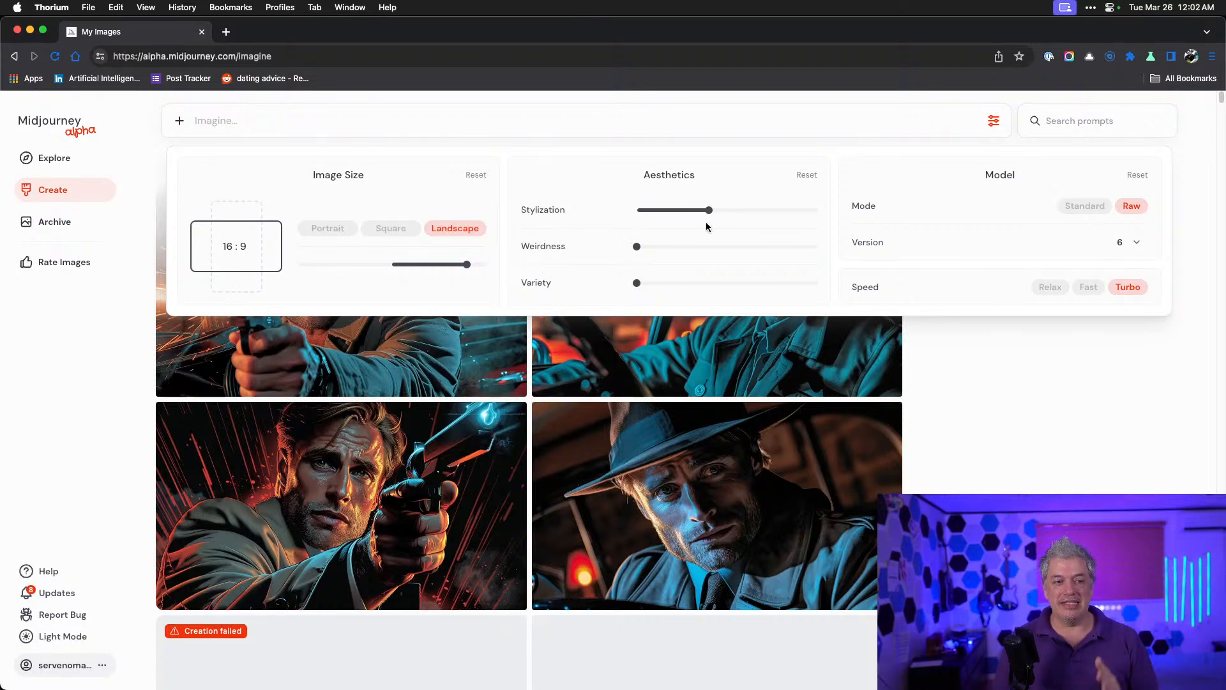
{"action": "mouse_move", "coordinate": [707, 219]}
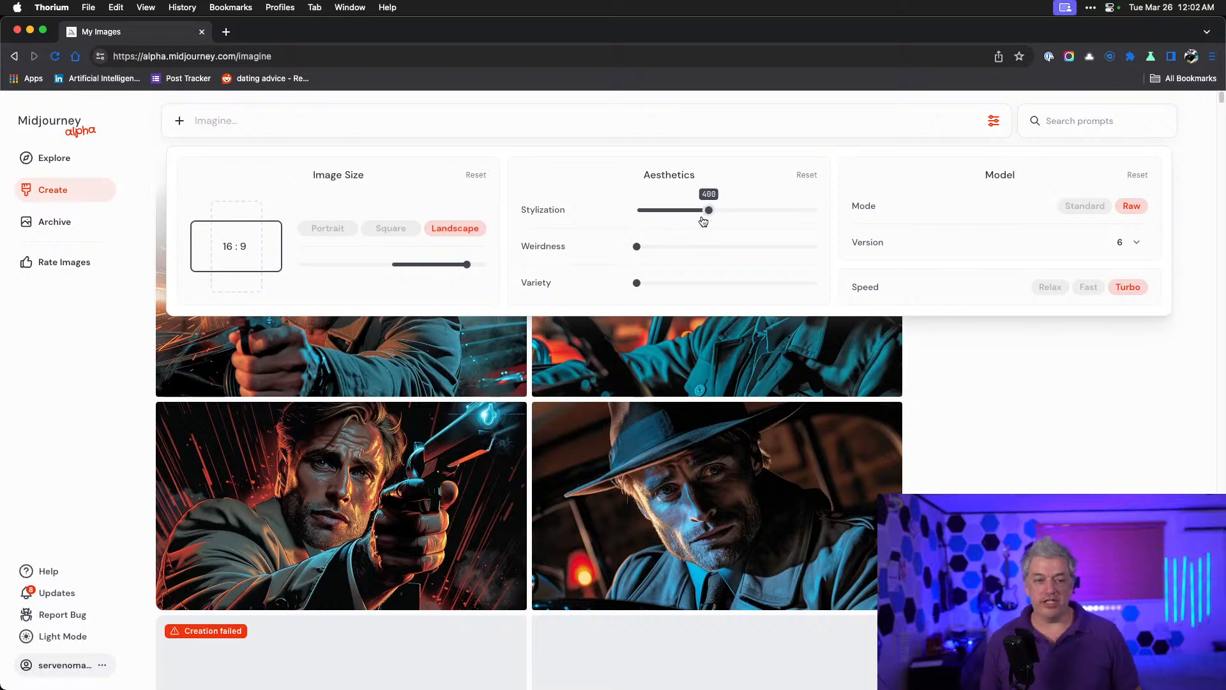
{"action": "mouse_move", "coordinate": [721, 246]}
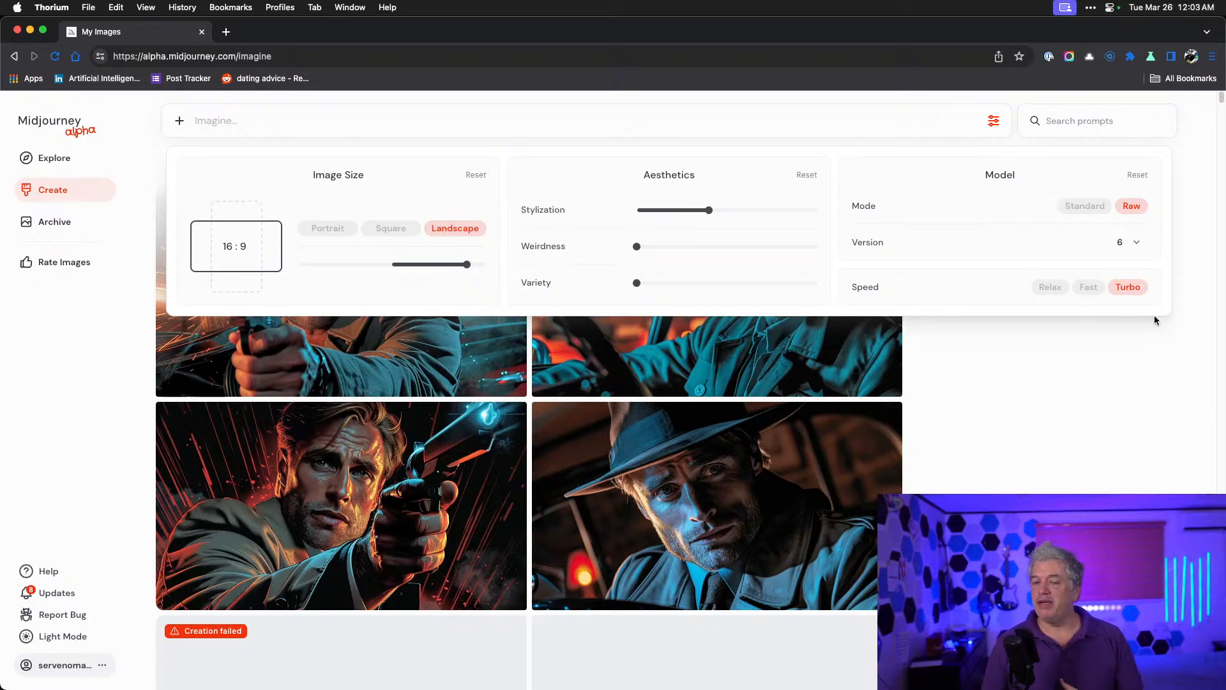
{"action": "left_click", "coordinate": [1135, 242]}
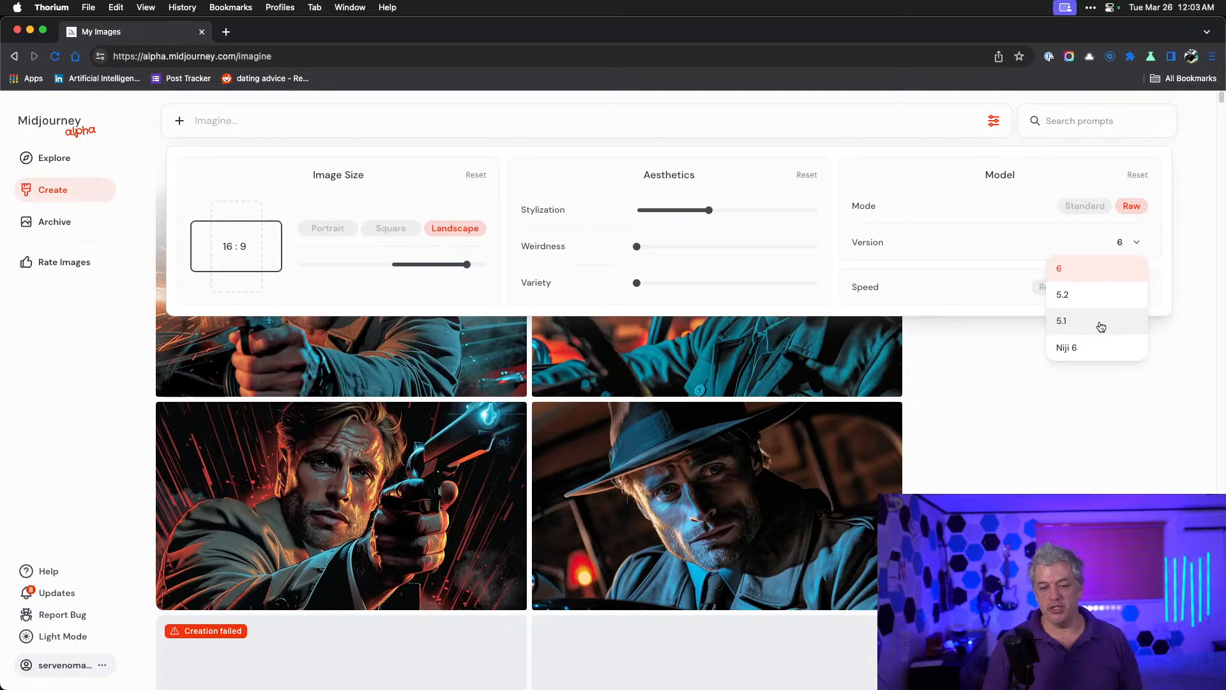
{"action": "left_click", "coordinate": [1165, 251]}
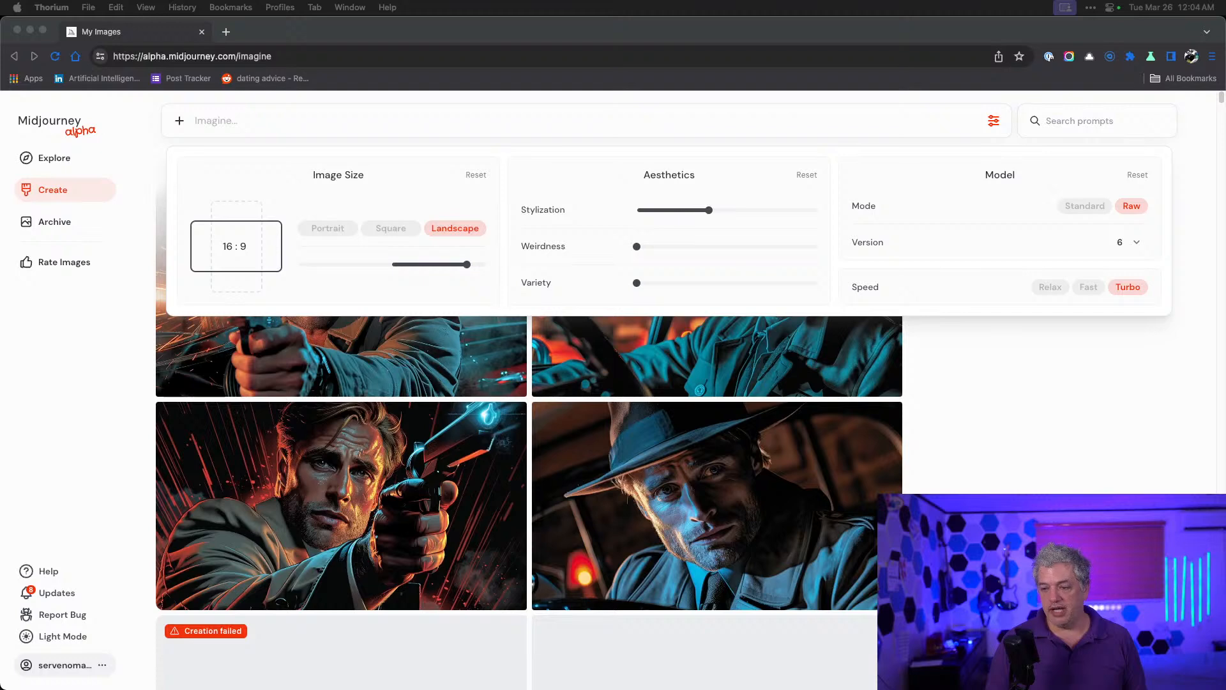
- Enter the prompt "Handsome man in a classic black tuxedo with pocket square and short brown hair, blue eyes, in the style of cinematic"
{"action": "left_click", "coordinate": [275, 121]}
{"action": "left_click", "coordinate": [276, 121]}
{"action": "type", "text": "Handsome man in a classic black tuxedo with pocket square and short brown hair, blue eyes, in the style of cinematic"}
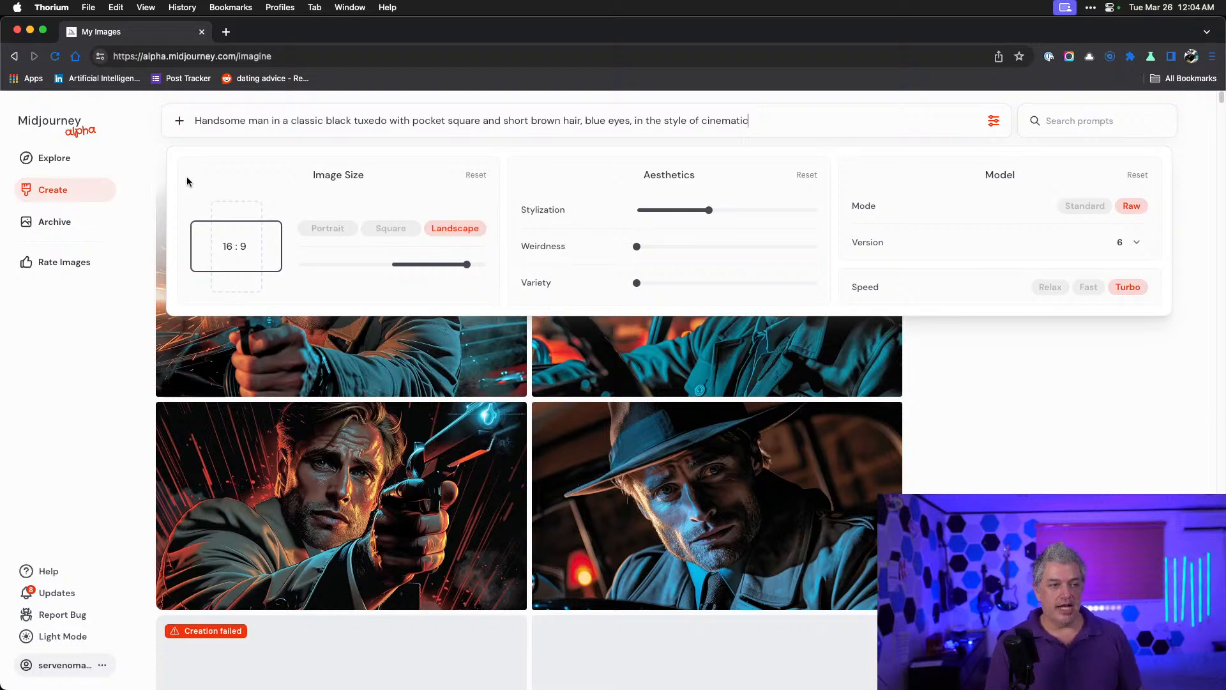
{"action": "key", "text": "super+Tab"}
{"action": "key", "text": "super+Tab"}
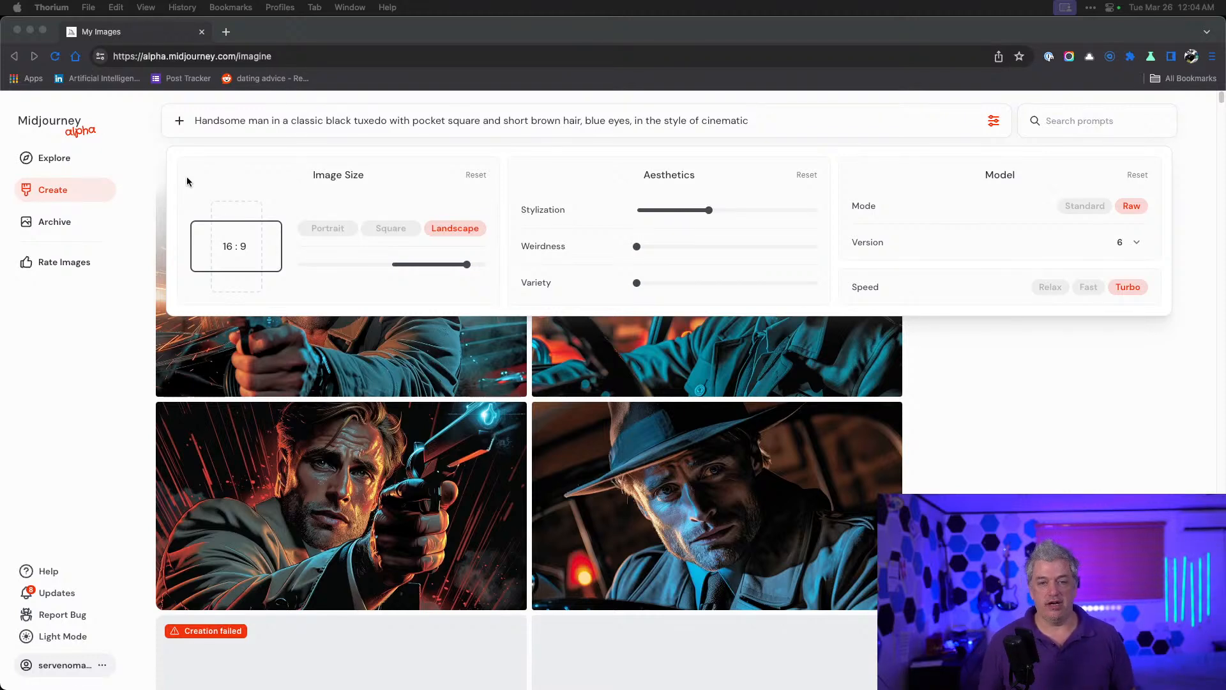
- Append the parameter --repeat 3 to the prompt and try to generate the images
{"action": "left_click", "coordinate": [763, 118]}
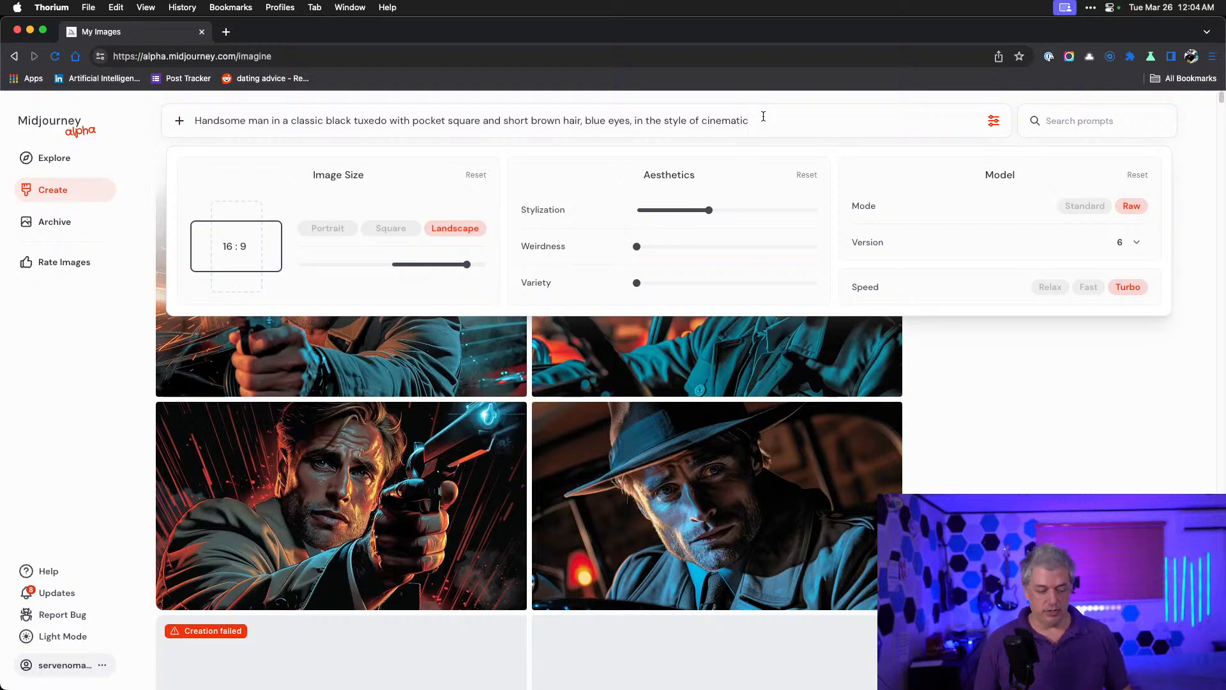
{"action": "type", "text": "-"}
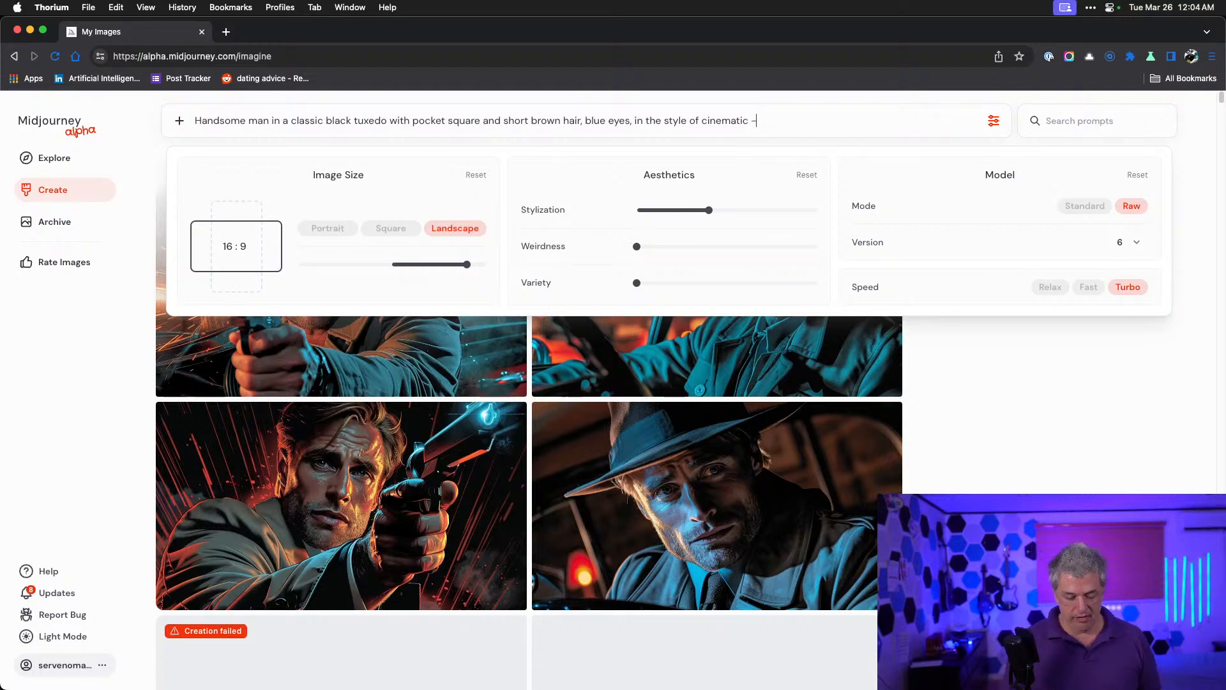
{"action": "type", "text": "-repeat 3"}
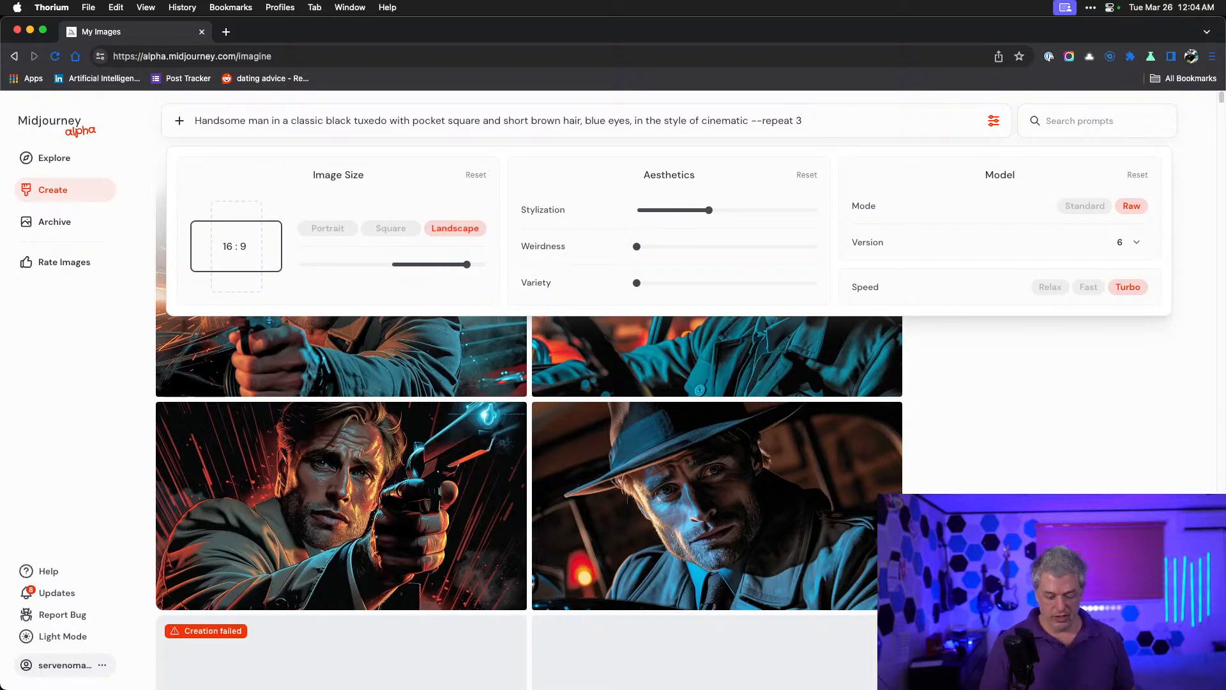
{"action": "key", "text": "Return"}
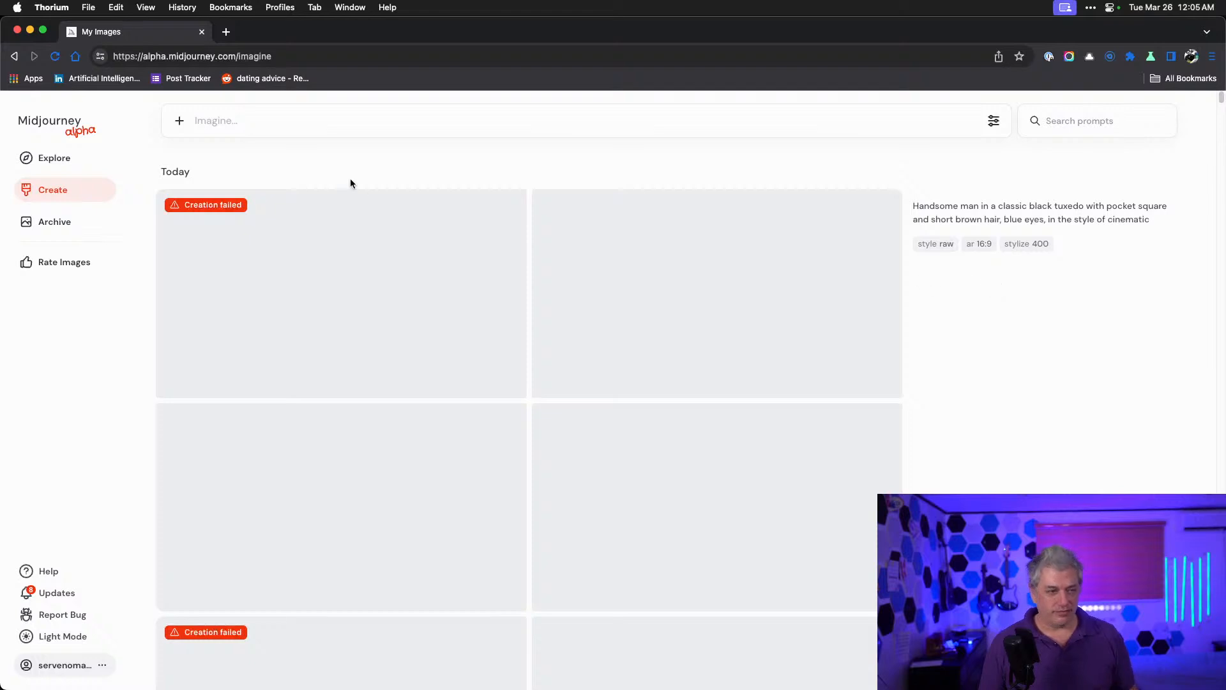
- Reload and resubmit the prompt "Handsome man in a classic black tuxedo with pocket square and short brown hair, blue eyes, in the style of cinematic"
{"action": "left_click", "coordinate": [57, 59]}
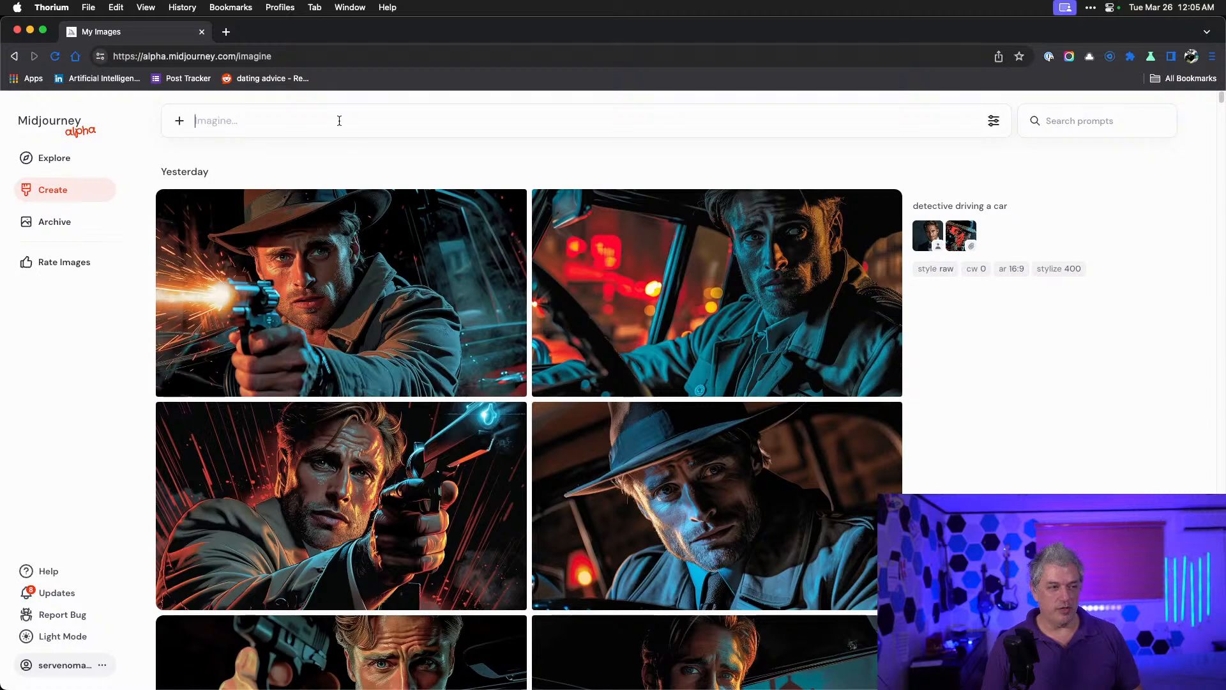
{"action": "type", "text": "Handsome man in a classic black tuxedo with pocket square and short brown hair, blue eyes, in the style of cinematic"}
{"action": "left_click", "coordinate": [993, 121]}
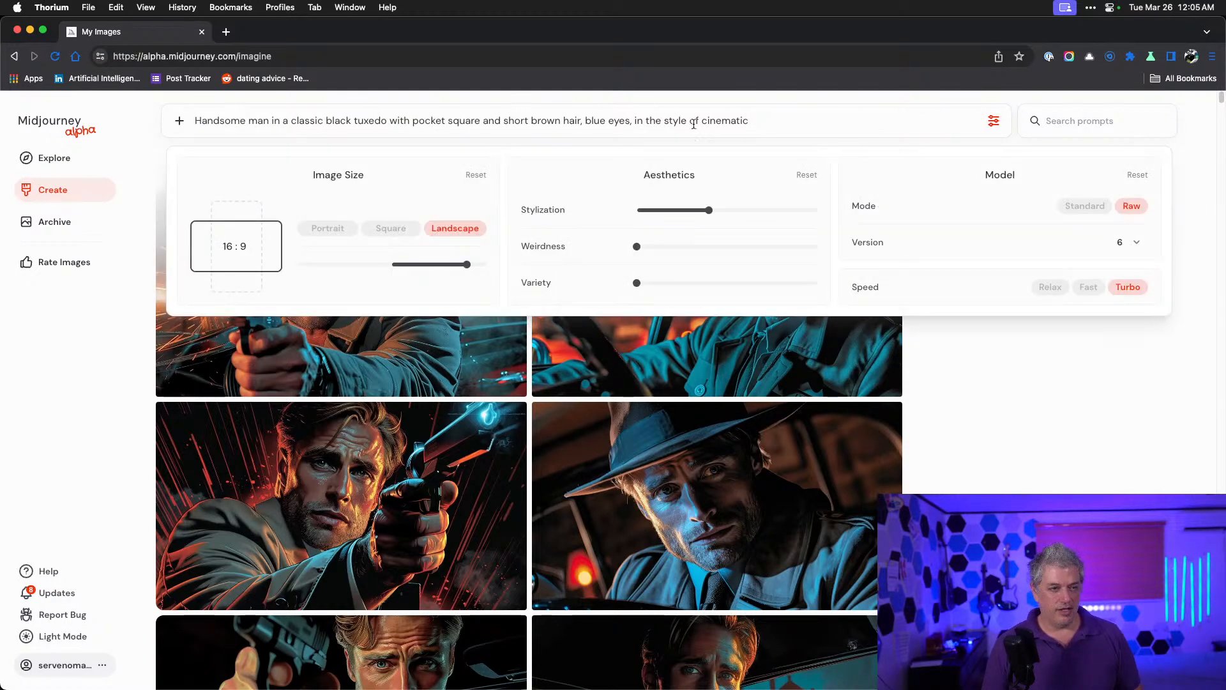
{"action": "key", "text": "Return"}
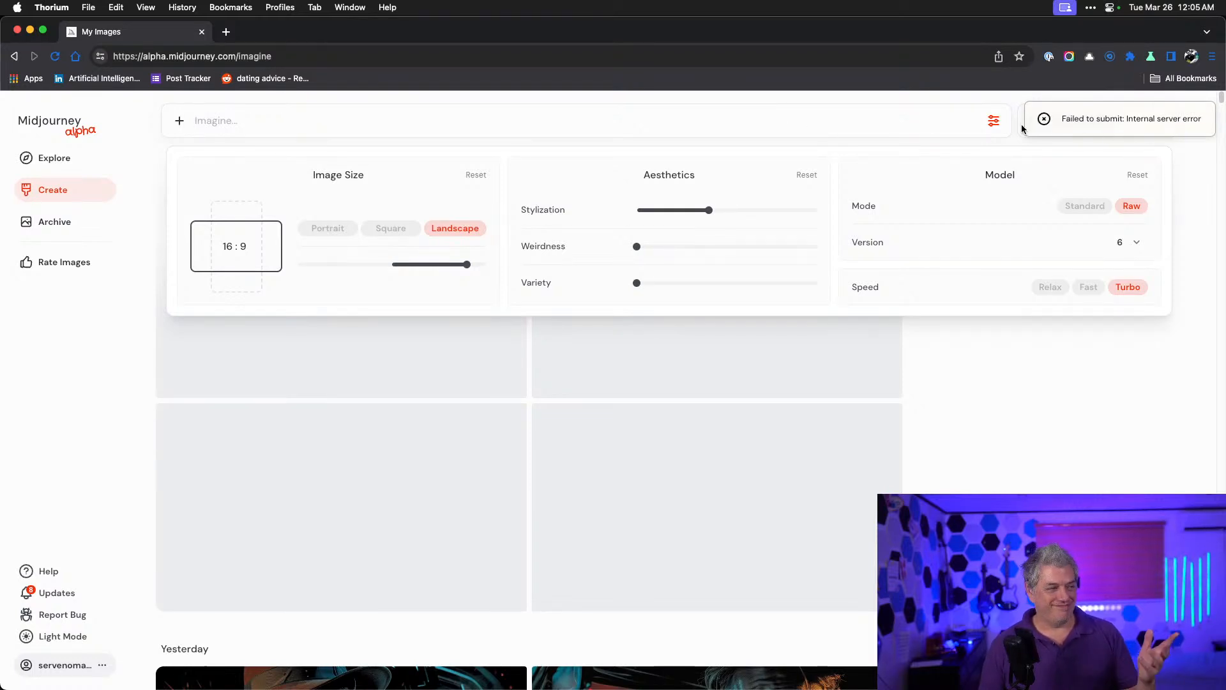
{"action": "left_click", "coordinate": [1044, 119]}
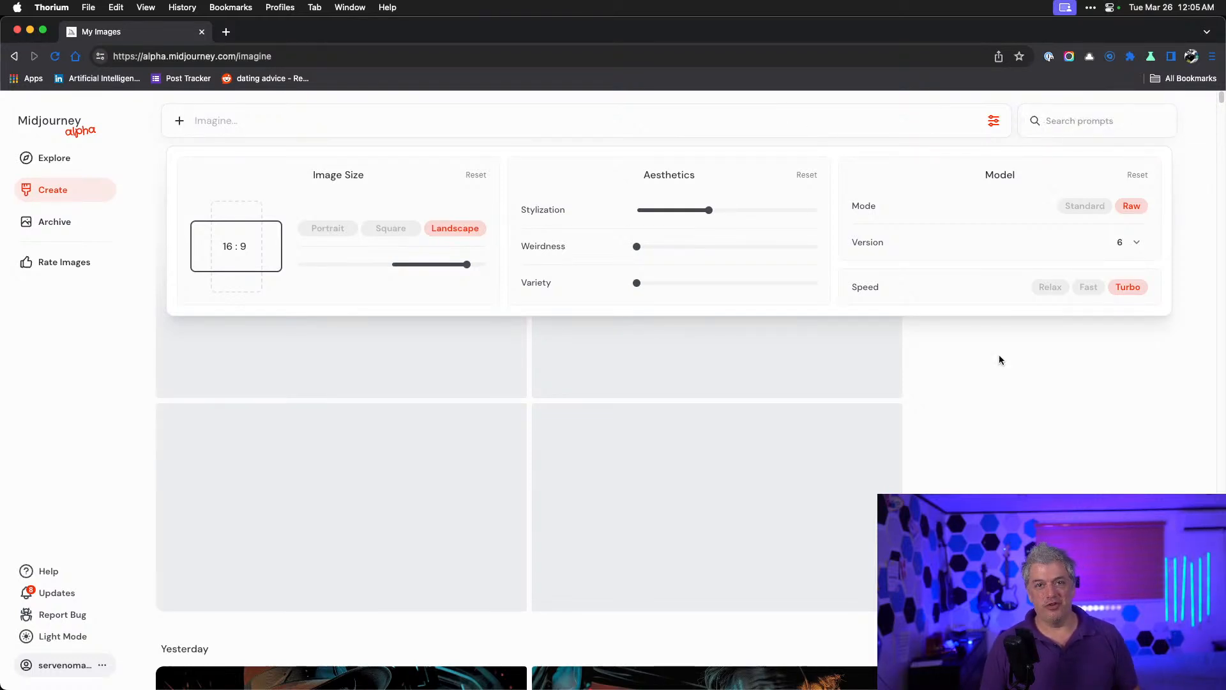
{"action": "left_click", "coordinate": [997, 377]}
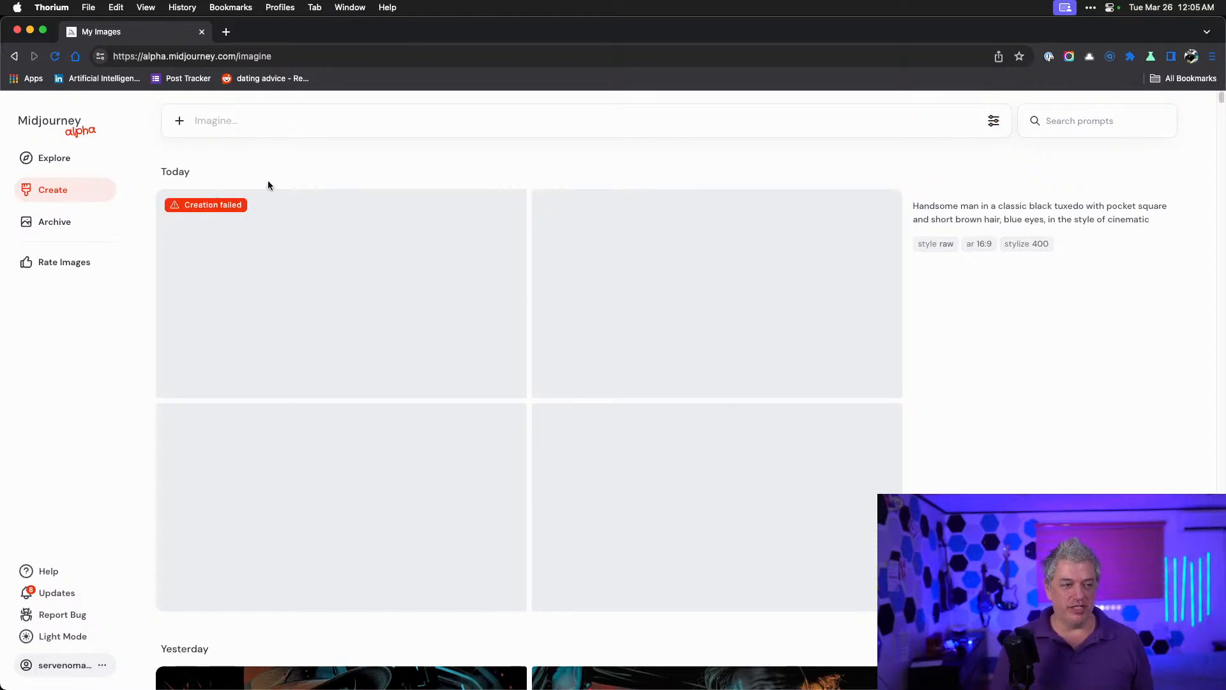
- Find Discord among the installed applications and launch it
{"action": "mouse_move", "coordinate": [732, 684]}
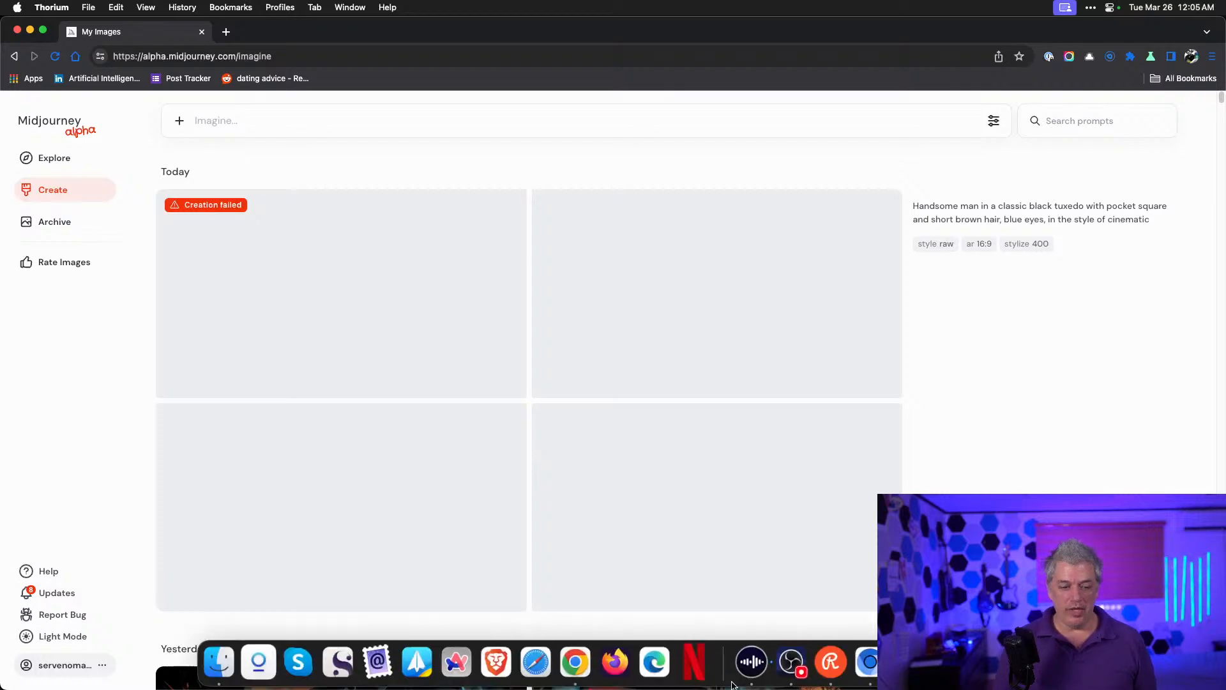
{"action": "left_click", "coordinate": [926, 662]}
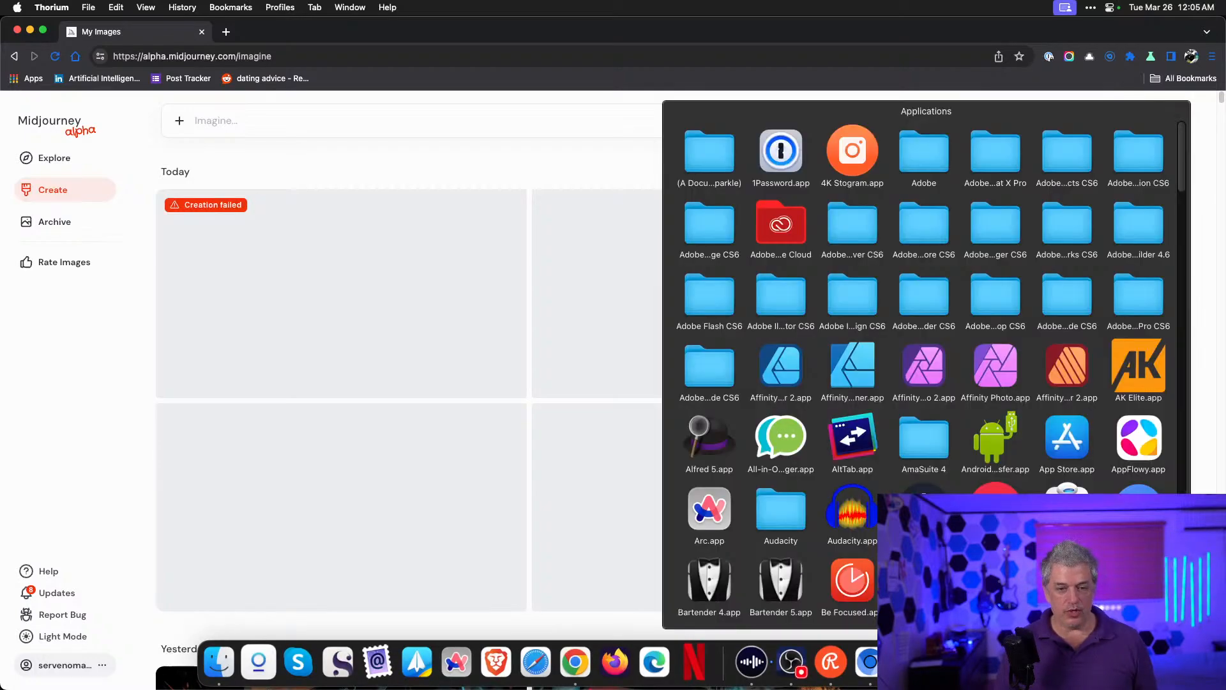
{"action": "scroll", "coordinate": [898, 472], "scroll_direction": "down", "scroll_amount": 7}
{"action": "scroll", "coordinate": [898, 471], "scroll_direction": "down", "scroll_amount": 3}
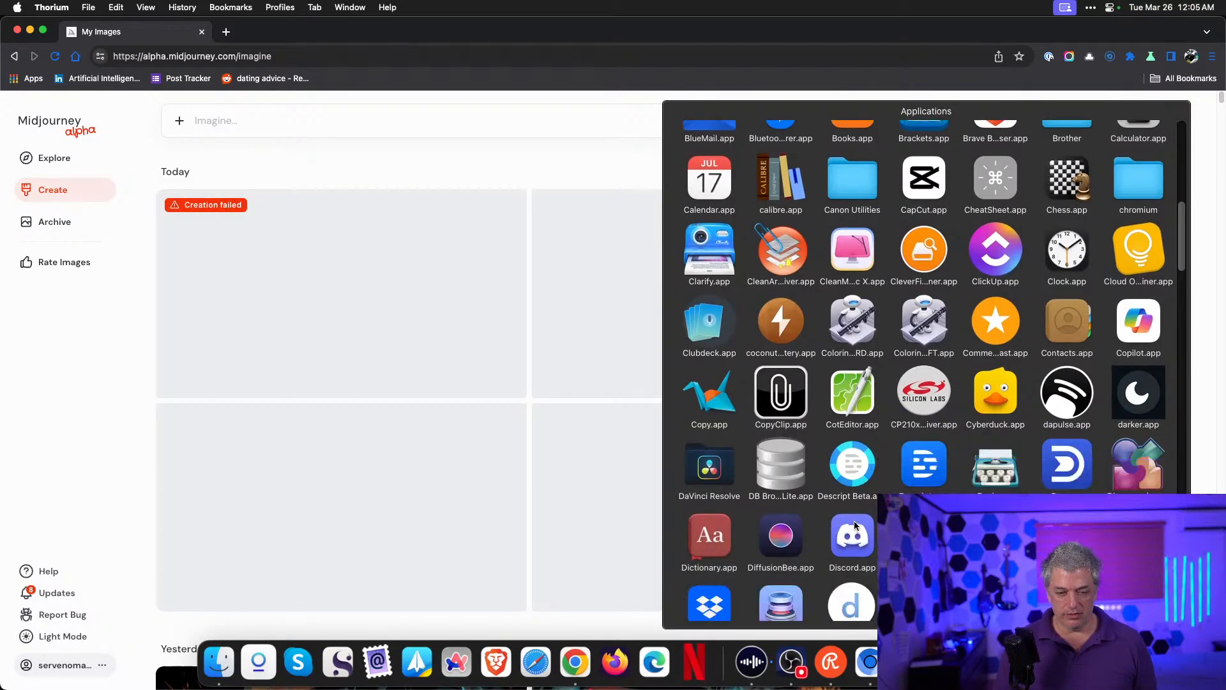
{"action": "left_click", "coordinate": [854, 527]}
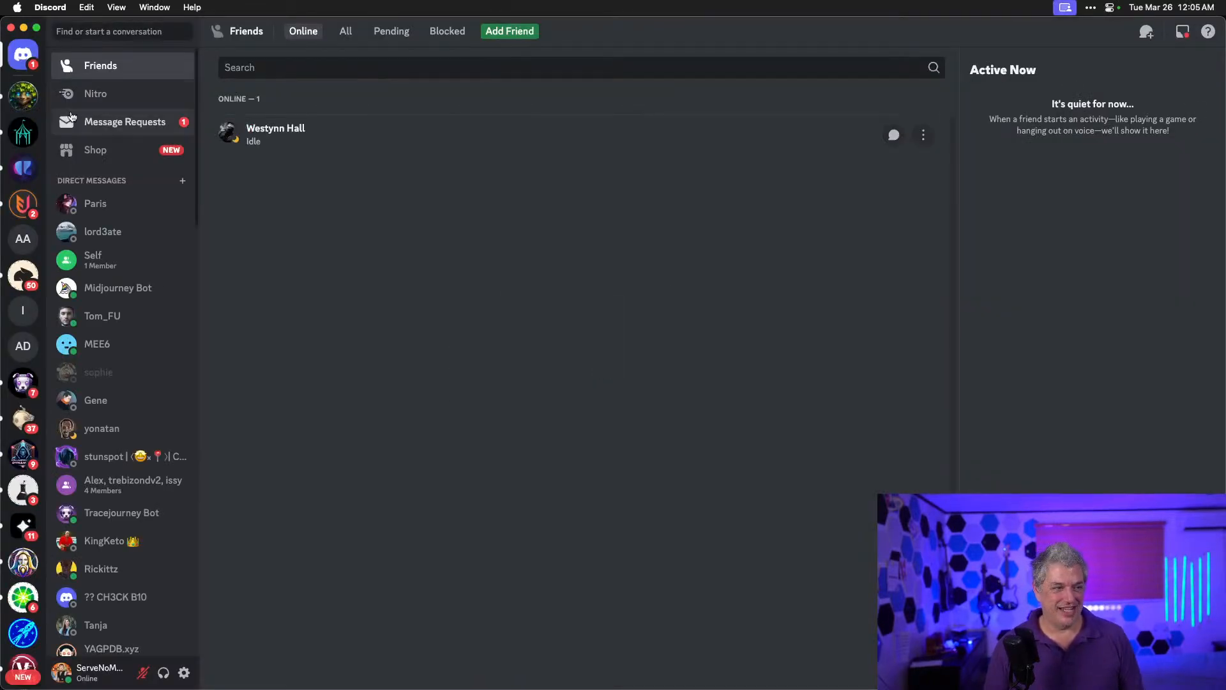
- Run the Midjourney Bot's /settings command in the research channel of the AI Art server and read its reply
{"action": "left_click", "coordinate": [21, 245]}
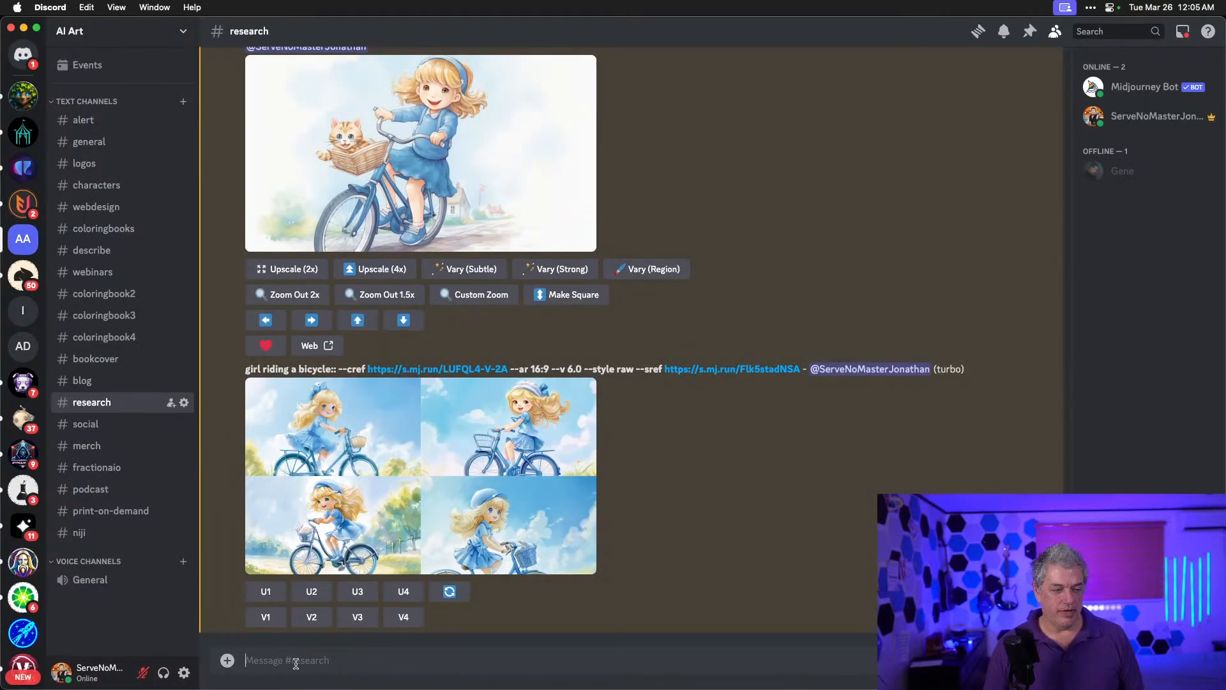
{"action": "type", "text": "/settin"}
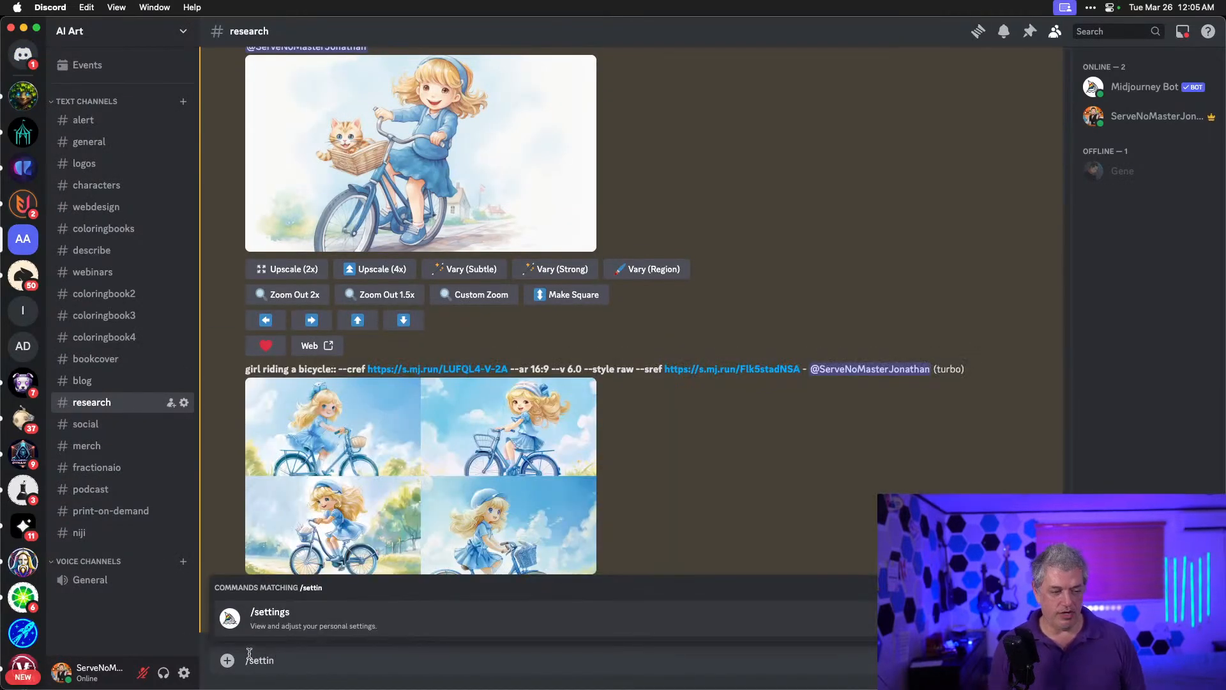
{"action": "left_click", "coordinate": [251, 618]}
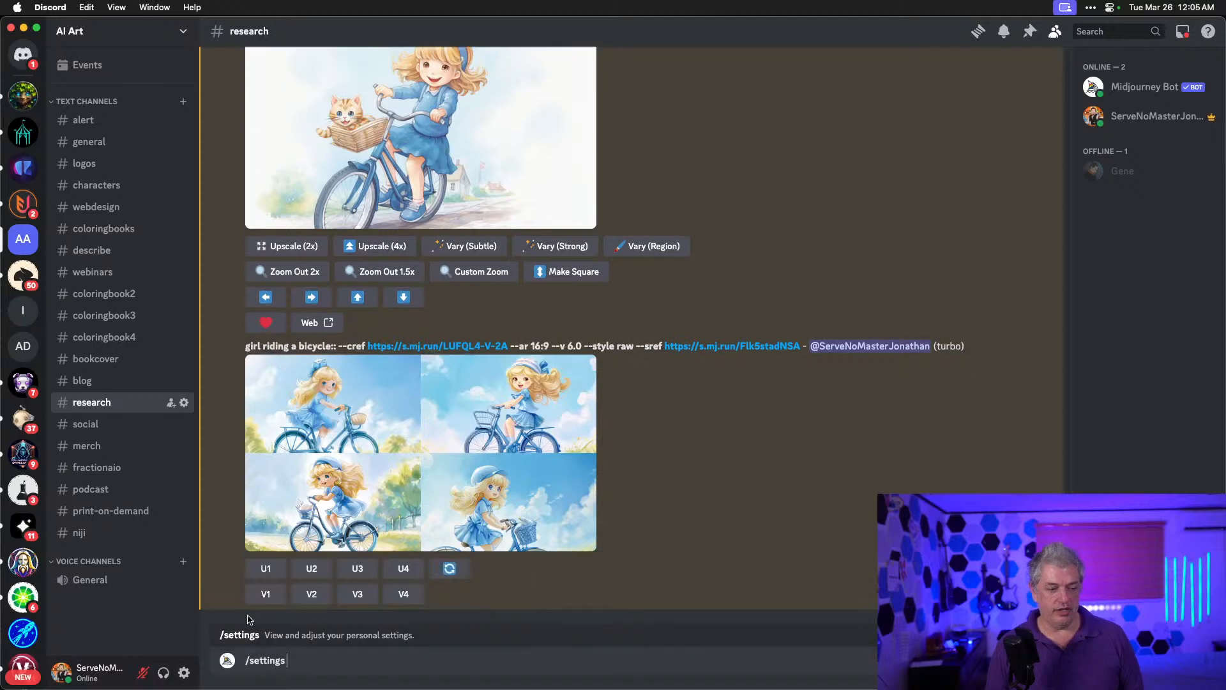
{"action": "key", "text": "Return"}
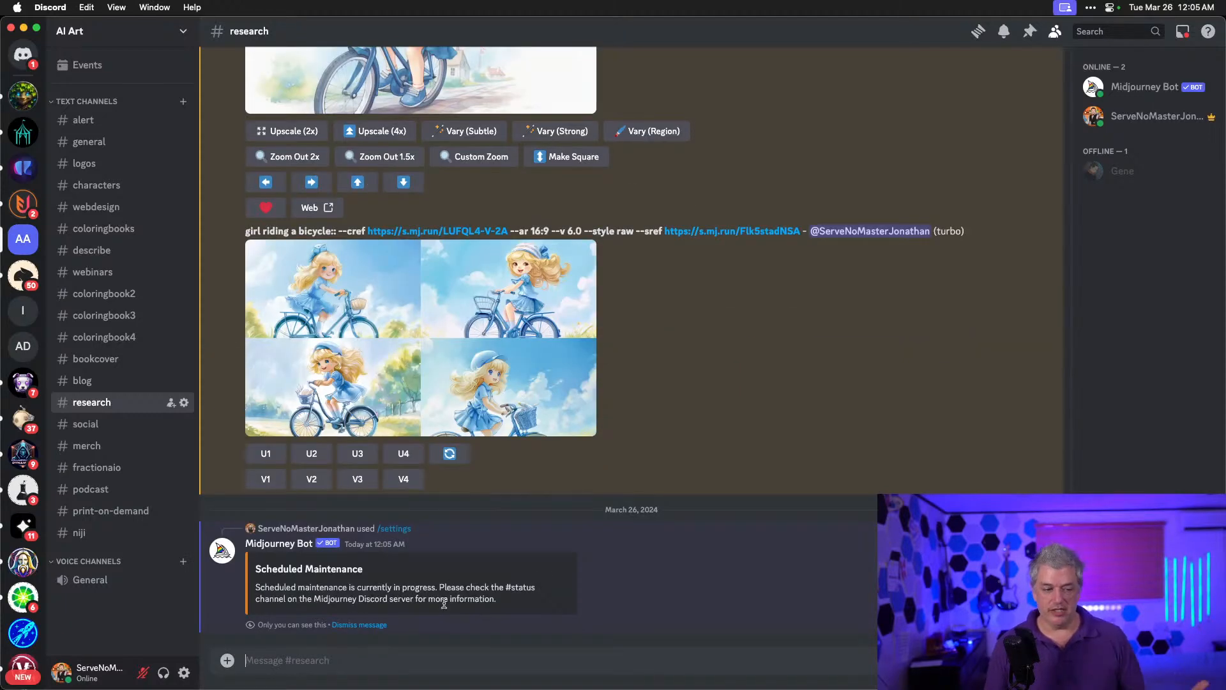
{"action": "left_click_drag", "start_coordinate": [505, 603], "coordinate": [299, 581]}
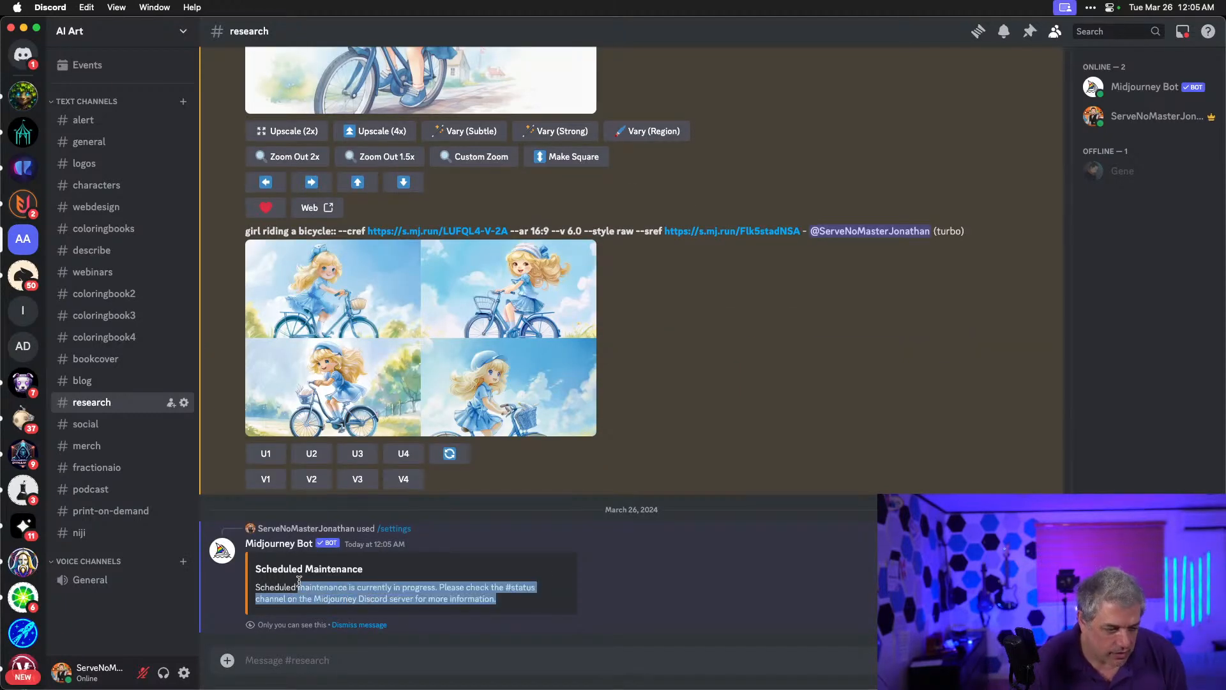
{"action": "left_click", "coordinate": [297, 581]}
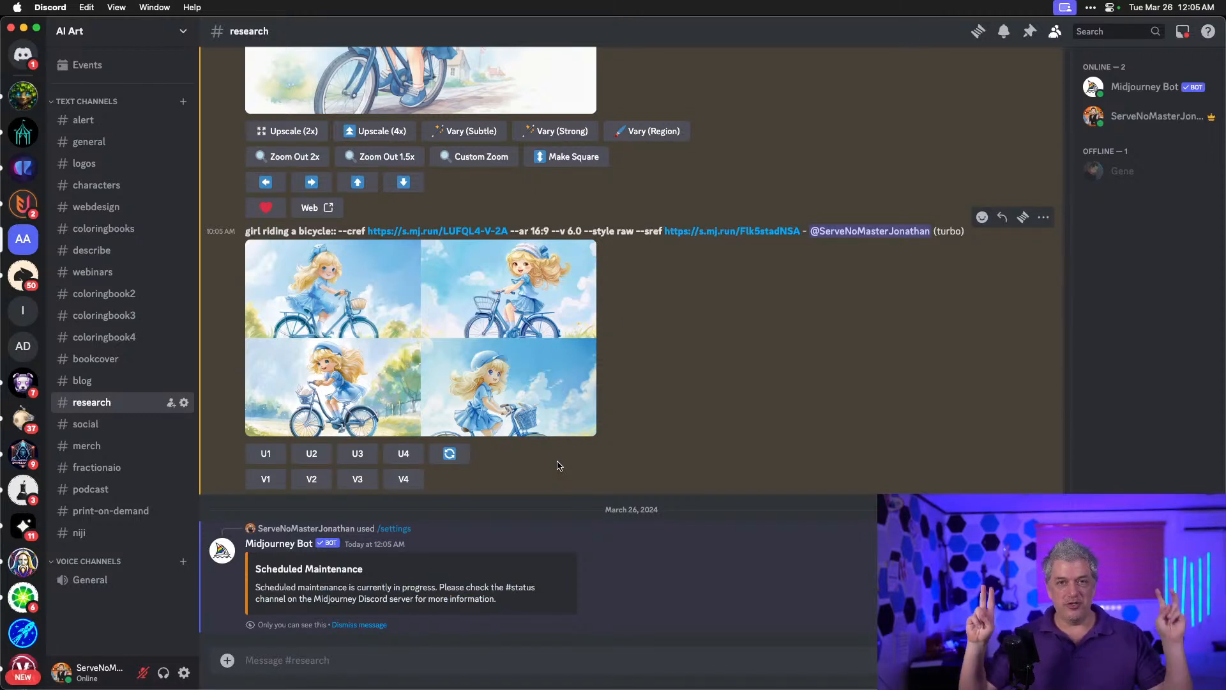
- Switch to the Midjourney page in Thorium and browse the earlier generations to the "A man, grand theft auto loading screen" set
{"action": "key", "text": "super+Tab"}
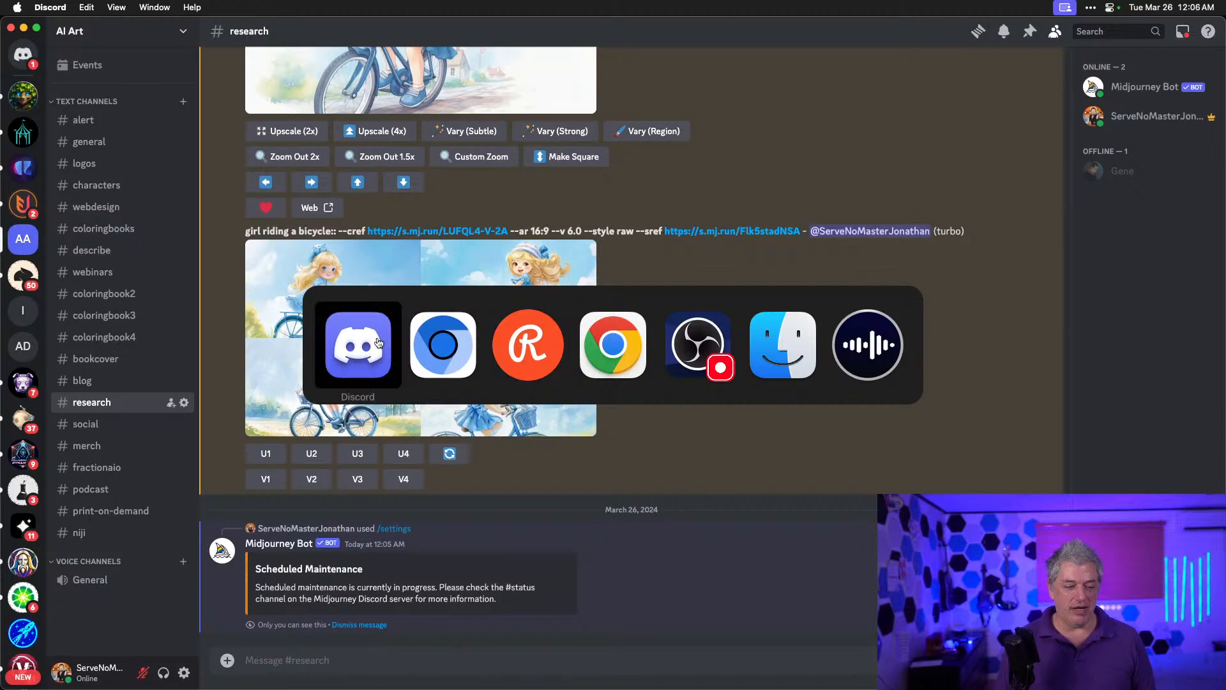
{"action": "left_click", "coordinate": [443, 348]}
{"action": "scroll", "coordinate": [966, 403], "scroll_direction": "down", "scroll_amount": 7}
{"action": "scroll", "coordinate": [967, 404], "scroll_direction": "down", "scroll_amount": 15}
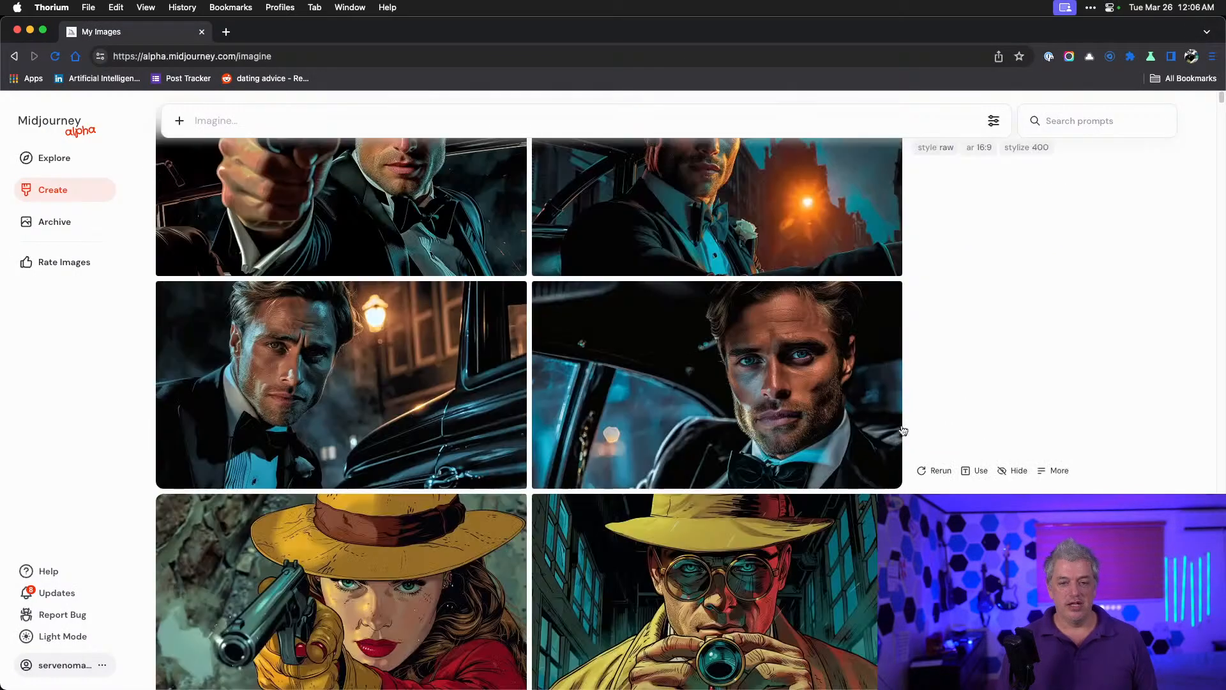
{"action": "scroll", "coordinate": [894, 428], "scroll_direction": "down", "scroll_amount": 15}
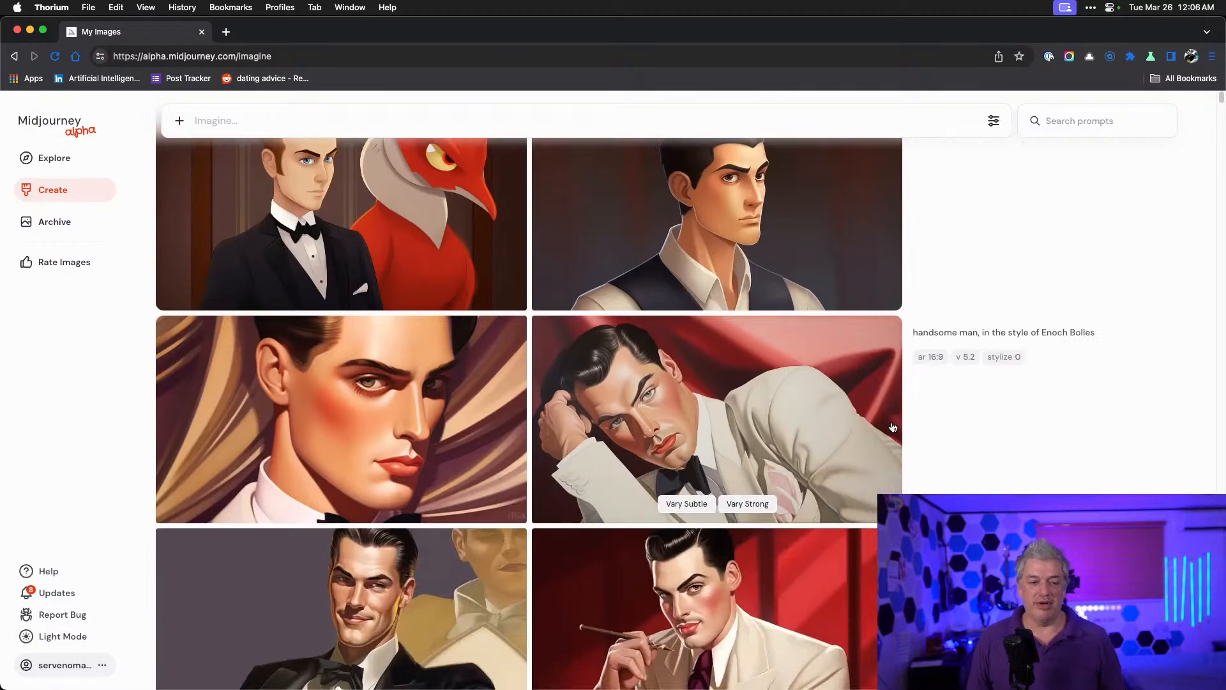
{"action": "scroll", "coordinate": [950, 396], "scroll_direction": "down", "scroll_amount": 8}
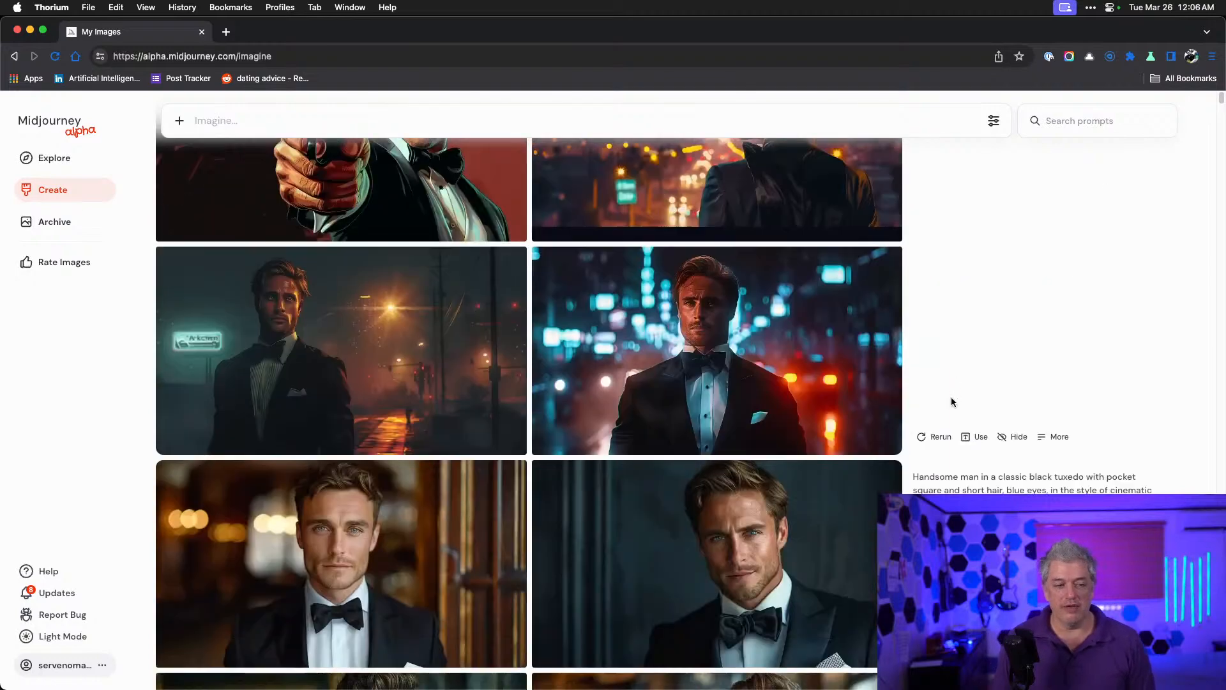
{"action": "scroll", "coordinate": [947, 402], "scroll_direction": "up", "scroll_amount": 5}
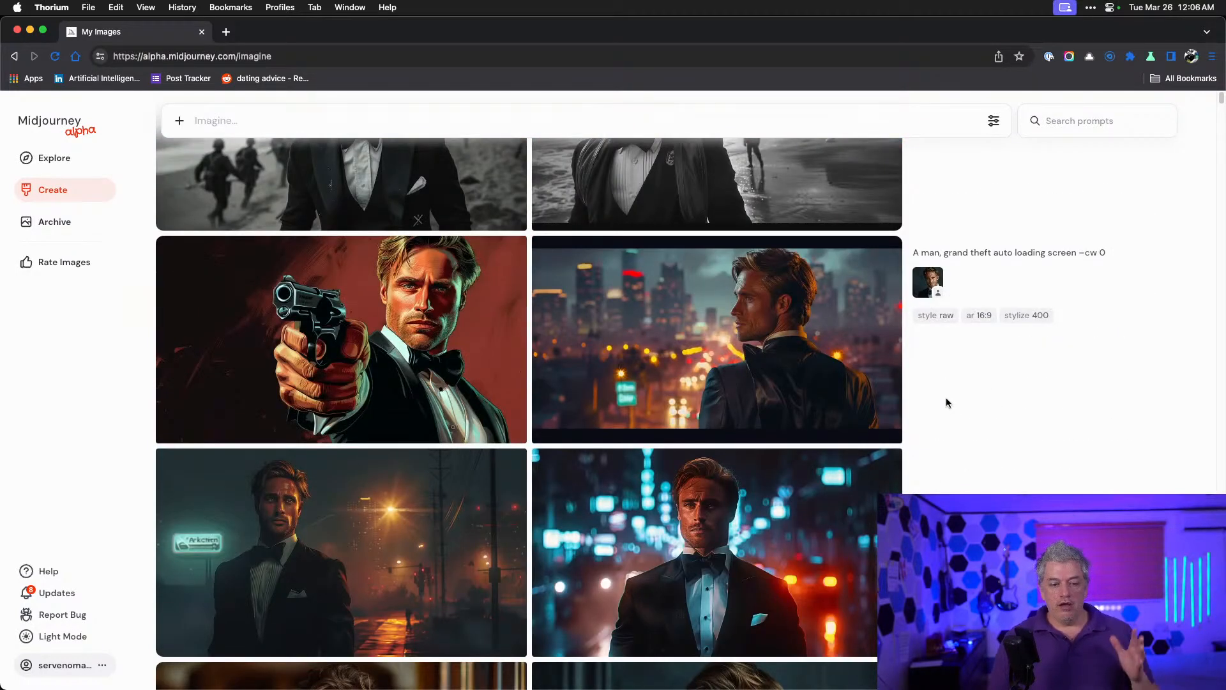
- Add the tuxedo portrait with the plain dark background to the prompt as a character reference
{"action": "mouse_move", "coordinate": [731, 198]}
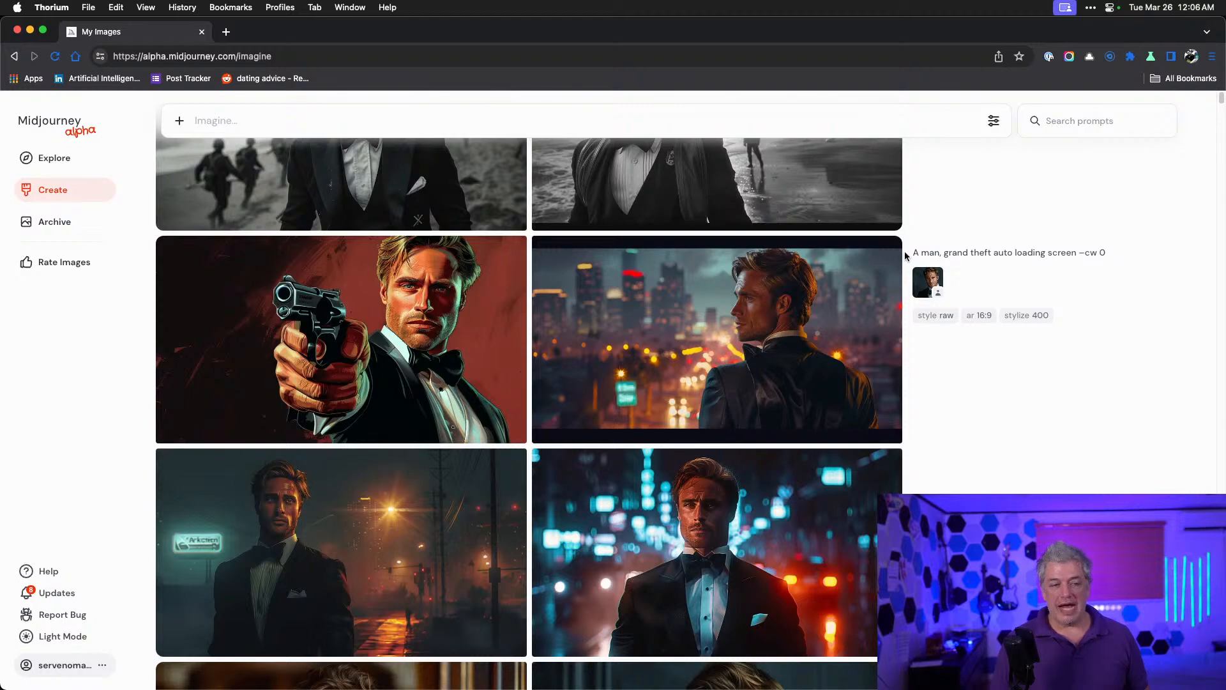
{"action": "scroll", "coordinate": [893, 337], "scroll_direction": "down", "scroll_amount": 10}
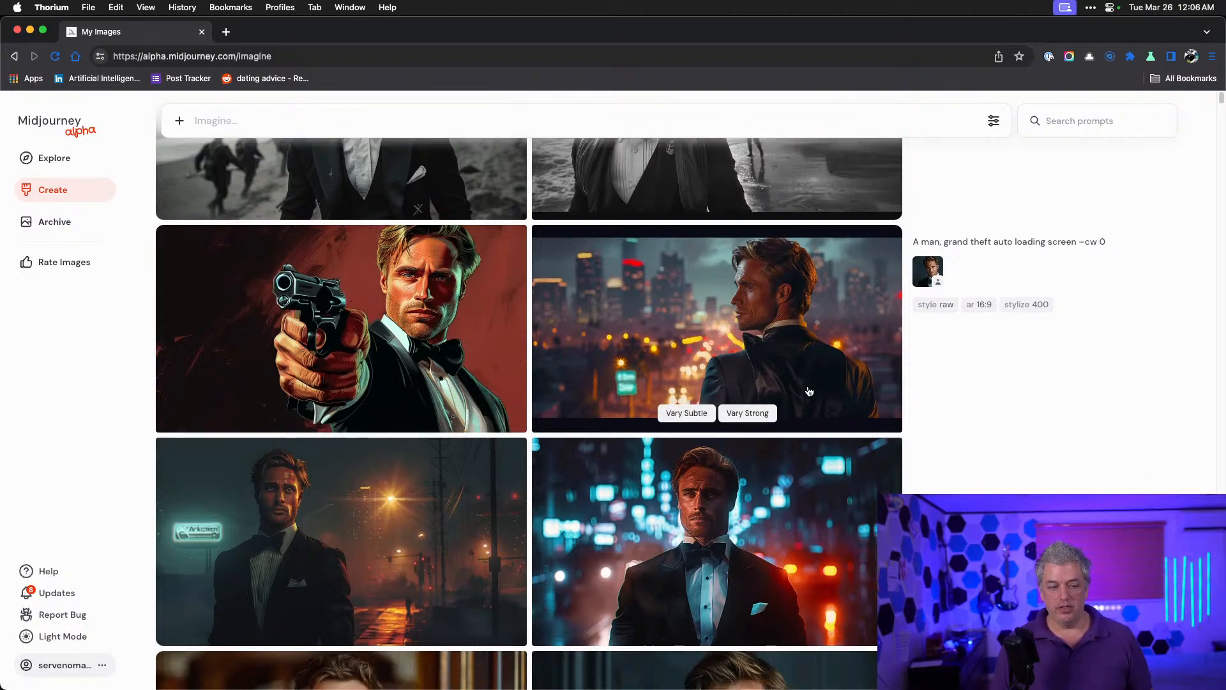
{"action": "scroll", "coordinate": [680, 381], "scroll_direction": "up", "scroll_amount": 3}
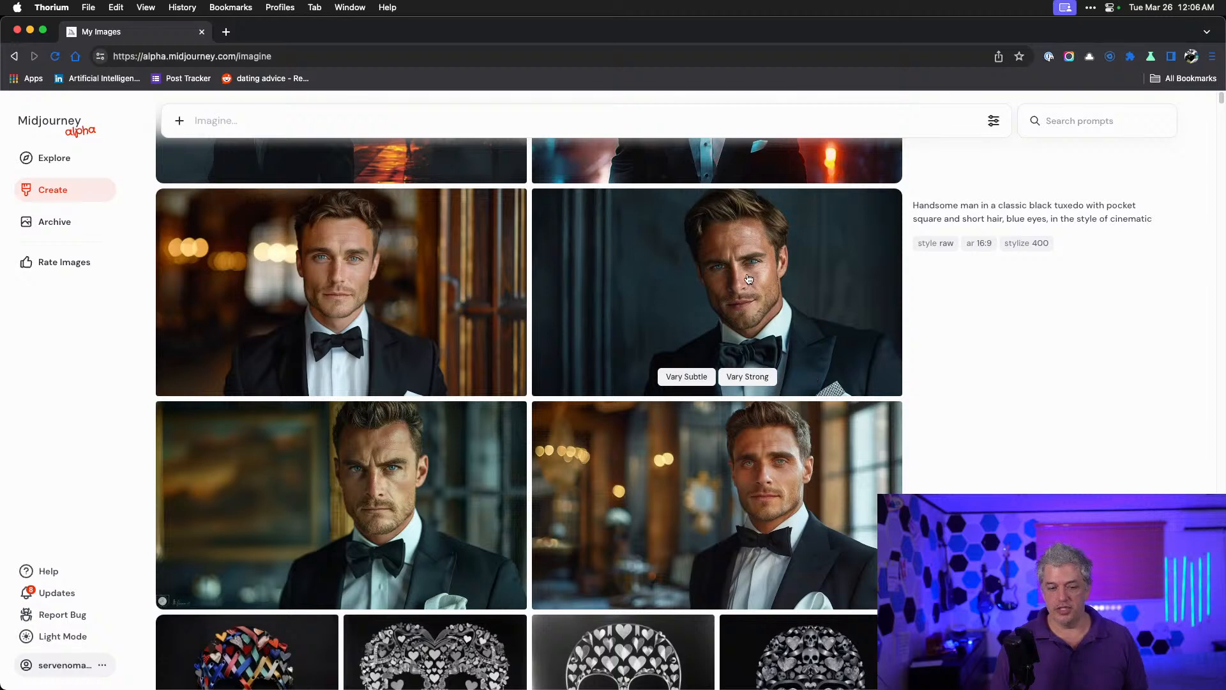
{"action": "left_click_drag", "start_coordinate": [749, 279], "coordinate": [195, 166]}
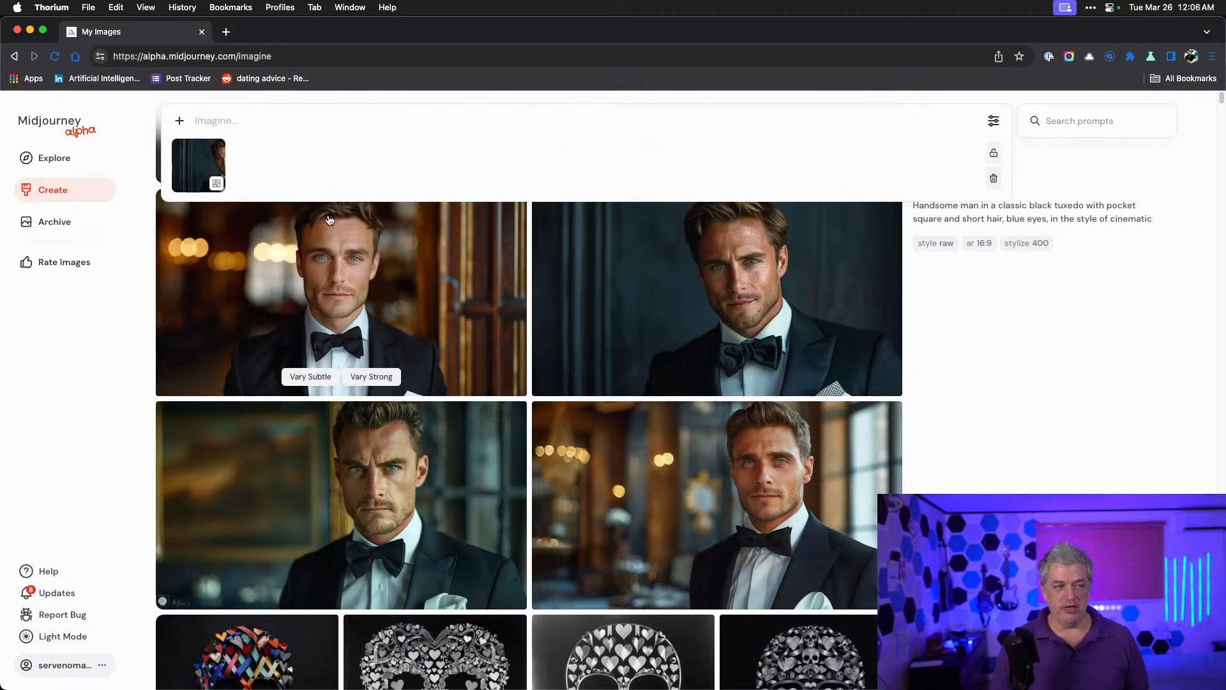
{"action": "mouse_move", "coordinate": [206, 186]}
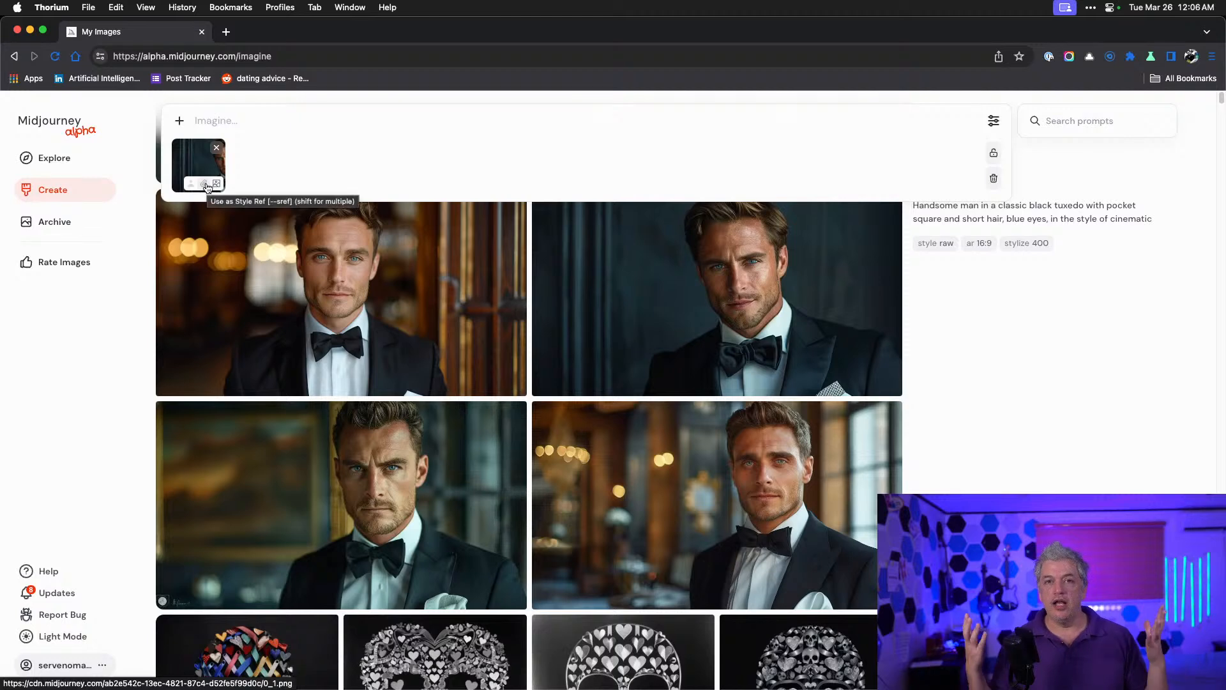
{"action": "left_click", "coordinate": [207, 187]}
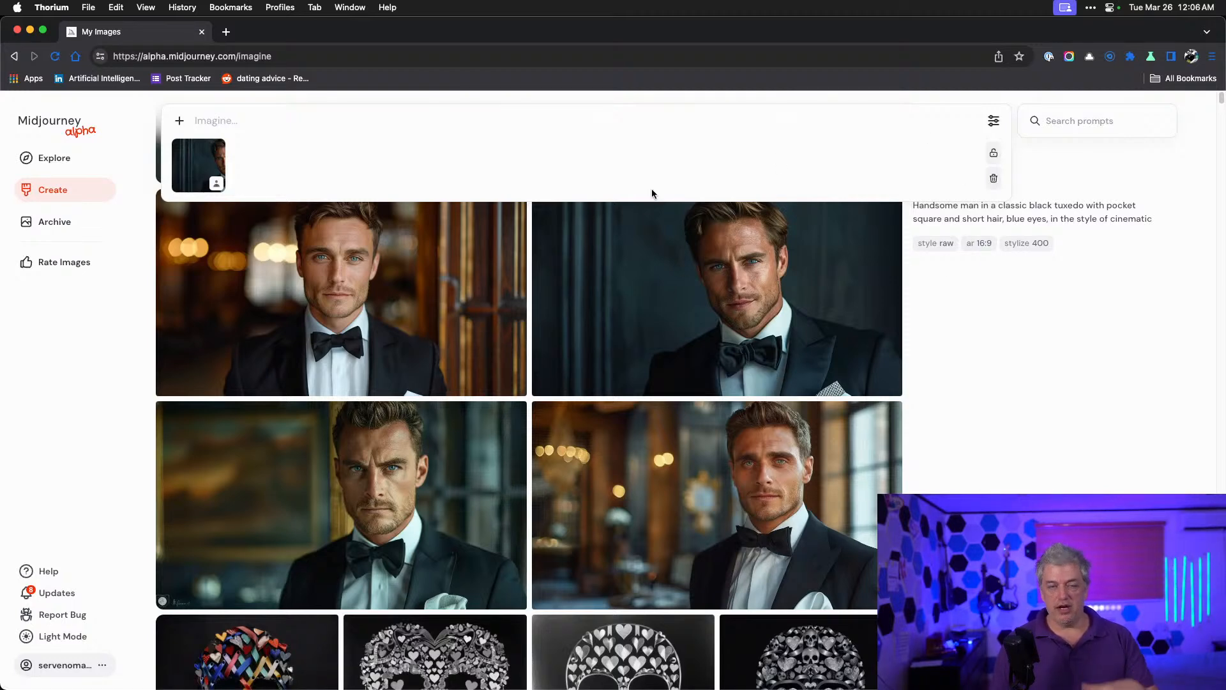
- Remove the portrait reference from the prompt
{"action": "scroll", "coordinate": [689, 281], "scroll_direction": "up", "scroll_amount": 4}
{"action": "scroll", "coordinate": [688, 281], "scroll_direction": "up", "scroll_amount": 3}
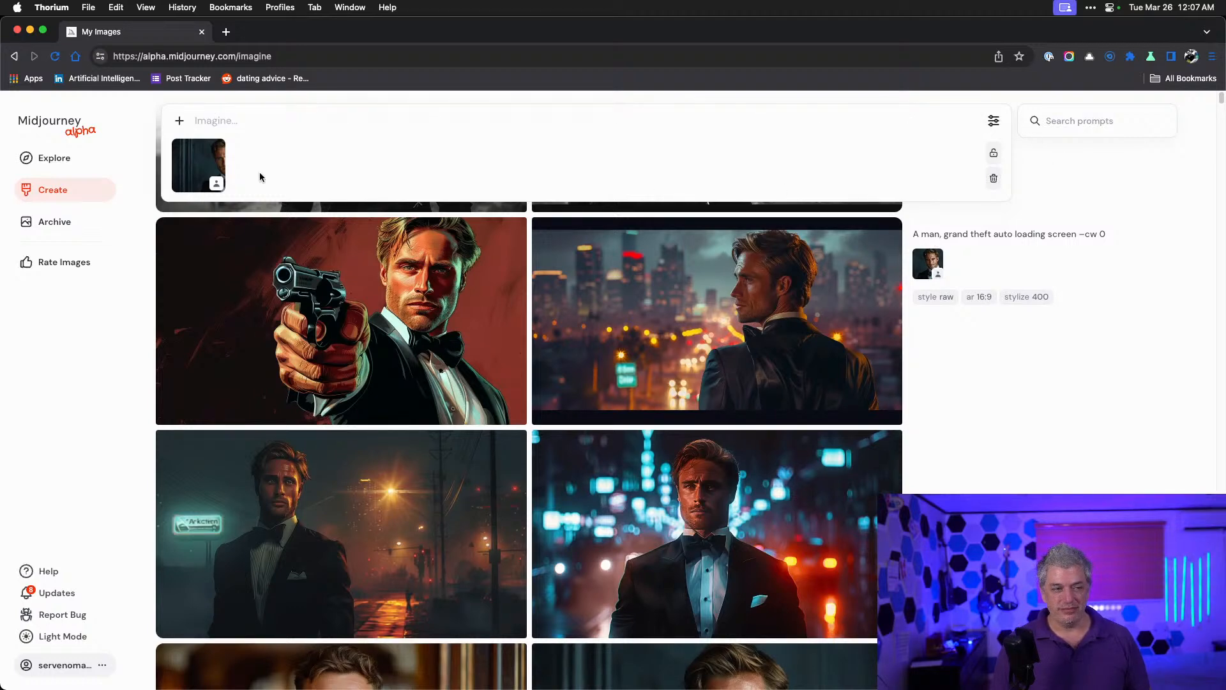
{"action": "left_click", "coordinate": [217, 147]}
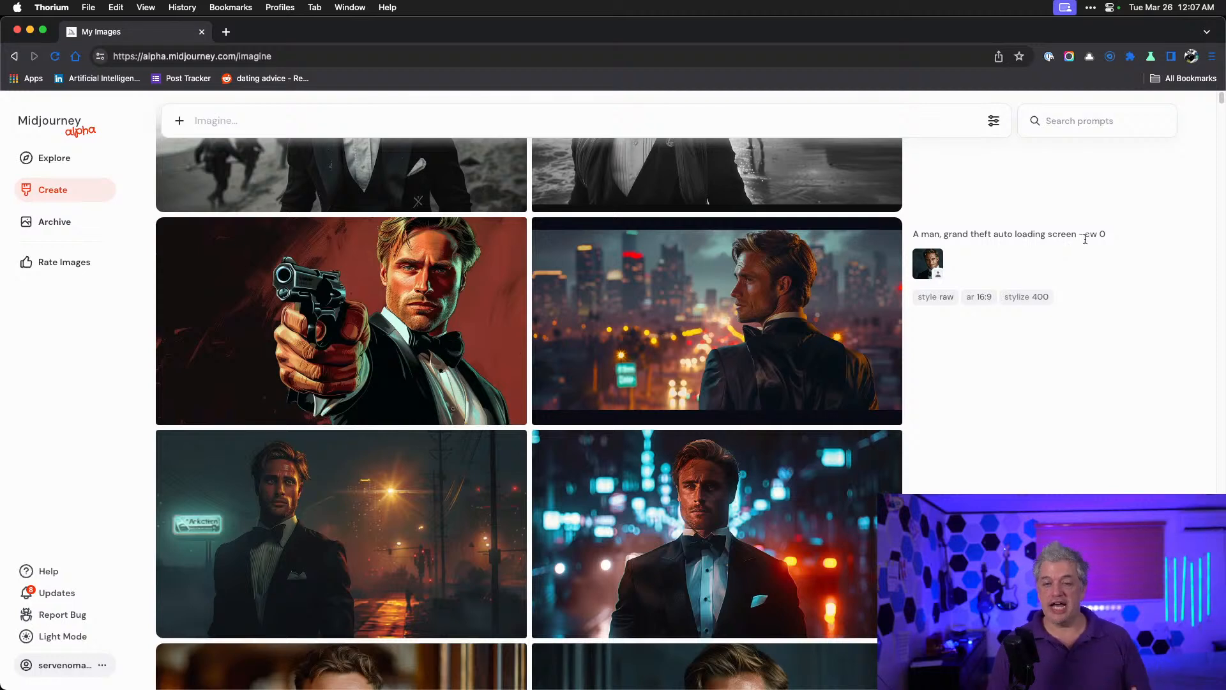
- Highlight the –cw 0 parameter in the grand theft auto loading screen prompt and examine the images it produced
{"action": "left_click_drag", "start_coordinate": [1103, 236], "coordinate": [1082, 234]}
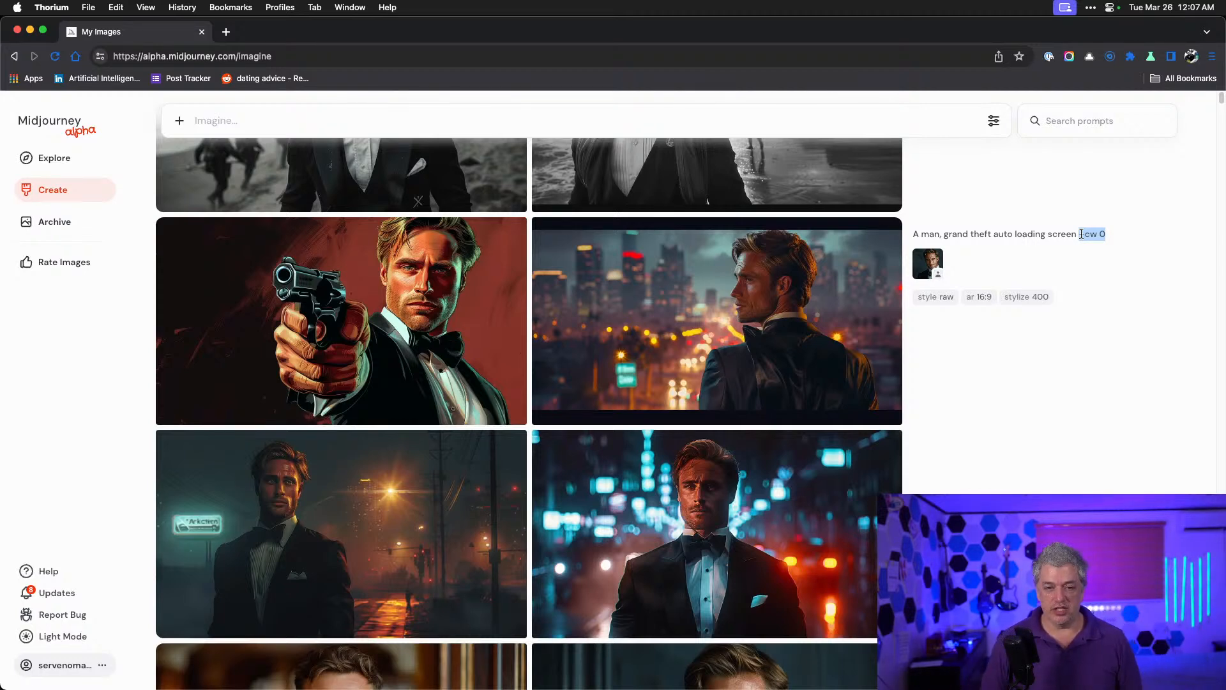
{"action": "left_click", "coordinate": [1171, 322]}
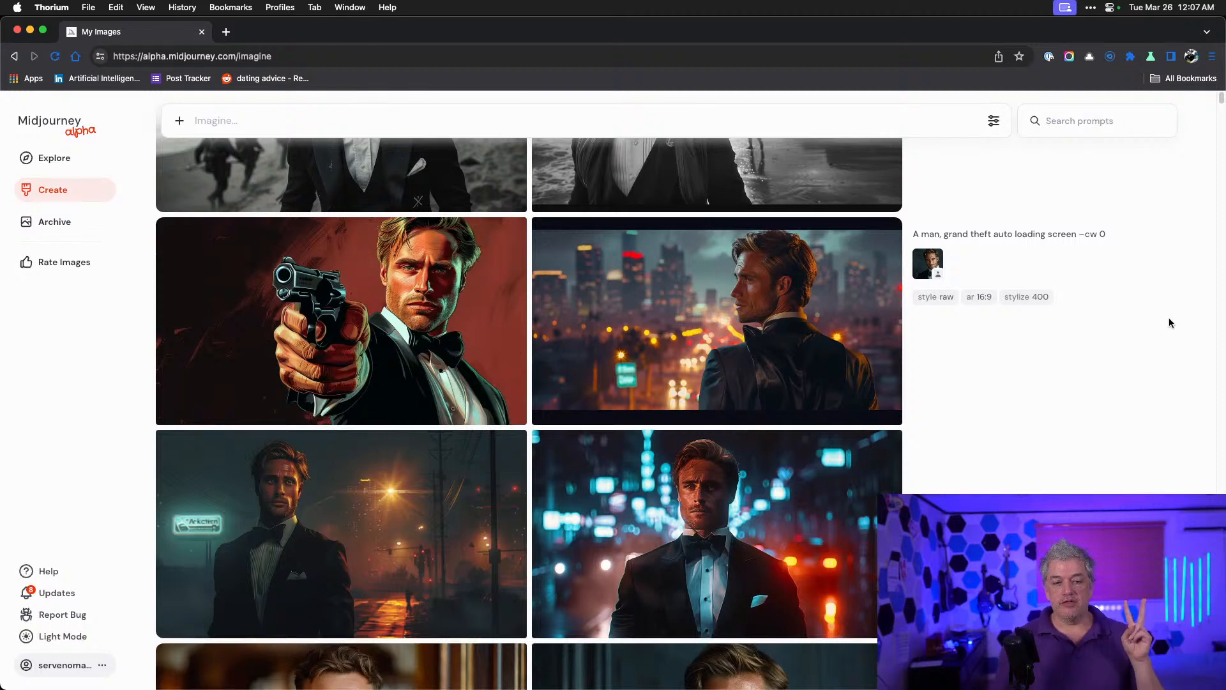
{"action": "mouse_move", "coordinate": [650, 556]}
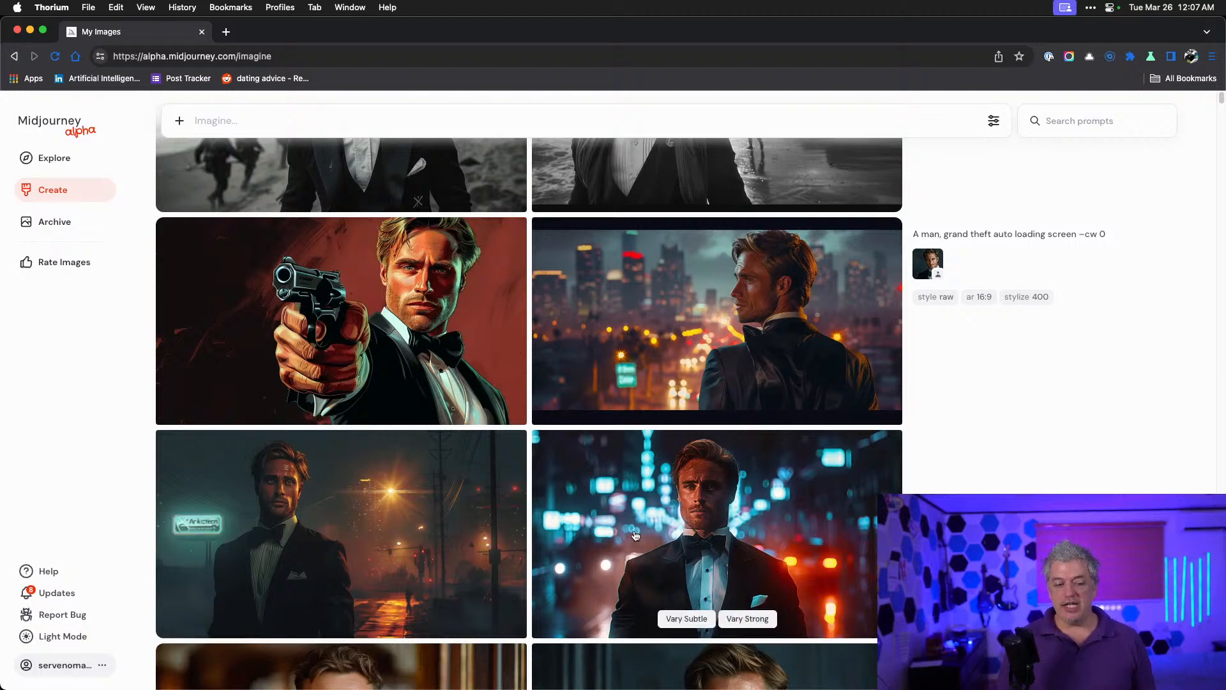
{"action": "mouse_move", "coordinate": [793, 384]}
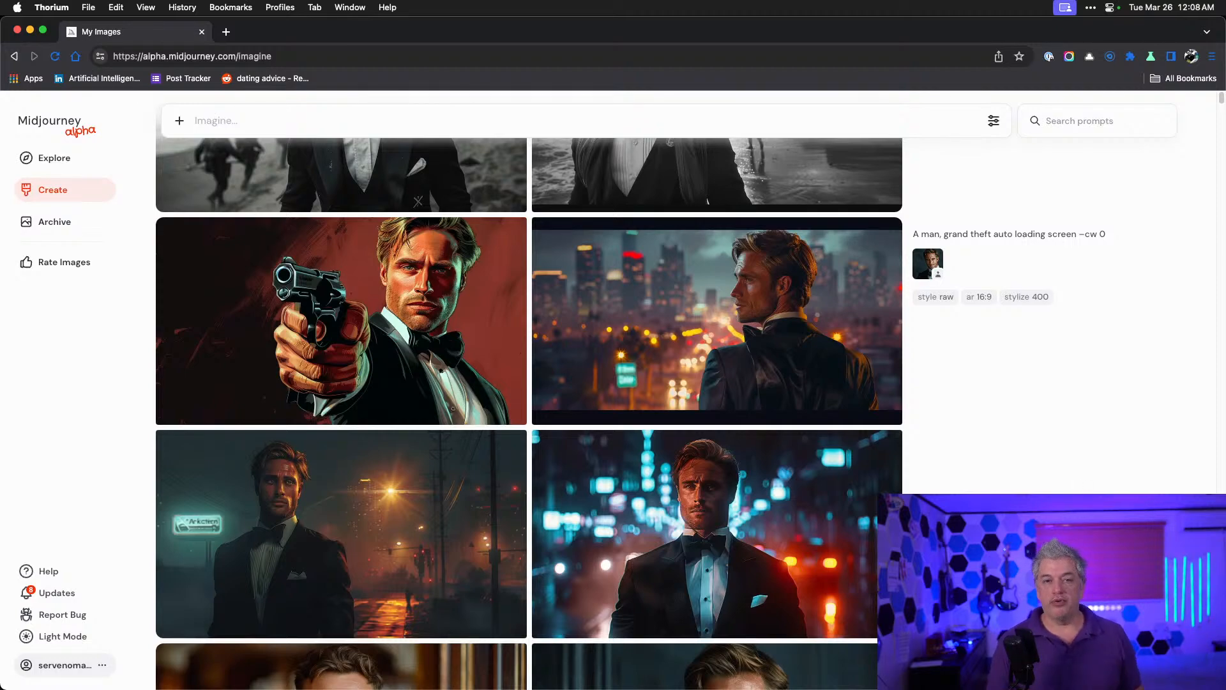
- Review the character-reference results and style examples from the Normandy beach set to the "detective driving a car" set
{"action": "scroll", "coordinate": [529, 409], "scroll_direction": "up", "scroll_amount": 5}
{"action": "scroll", "coordinate": [1018, 354], "scroll_direction": "up", "scroll_amount": 2}
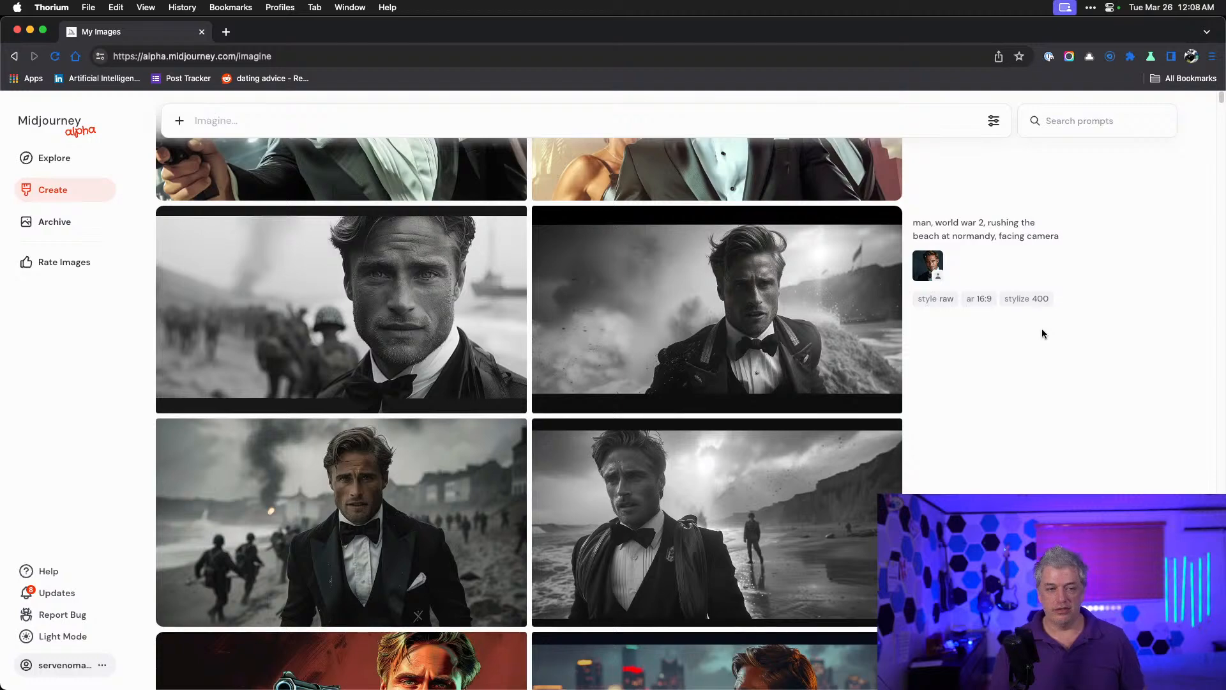
{"action": "scroll", "coordinate": [1043, 333], "scroll_direction": "up", "scroll_amount": 7}
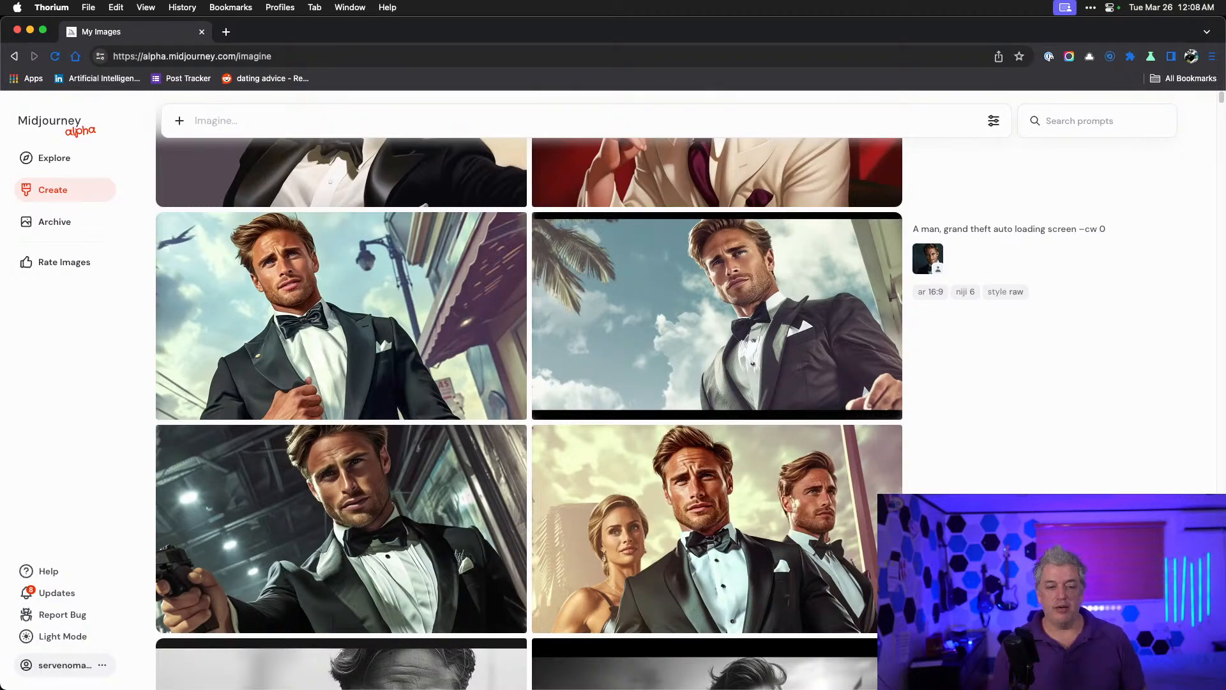
{"action": "scroll", "coordinate": [715, 524], "scroll_direction": "up", "scroll_amount": 10}
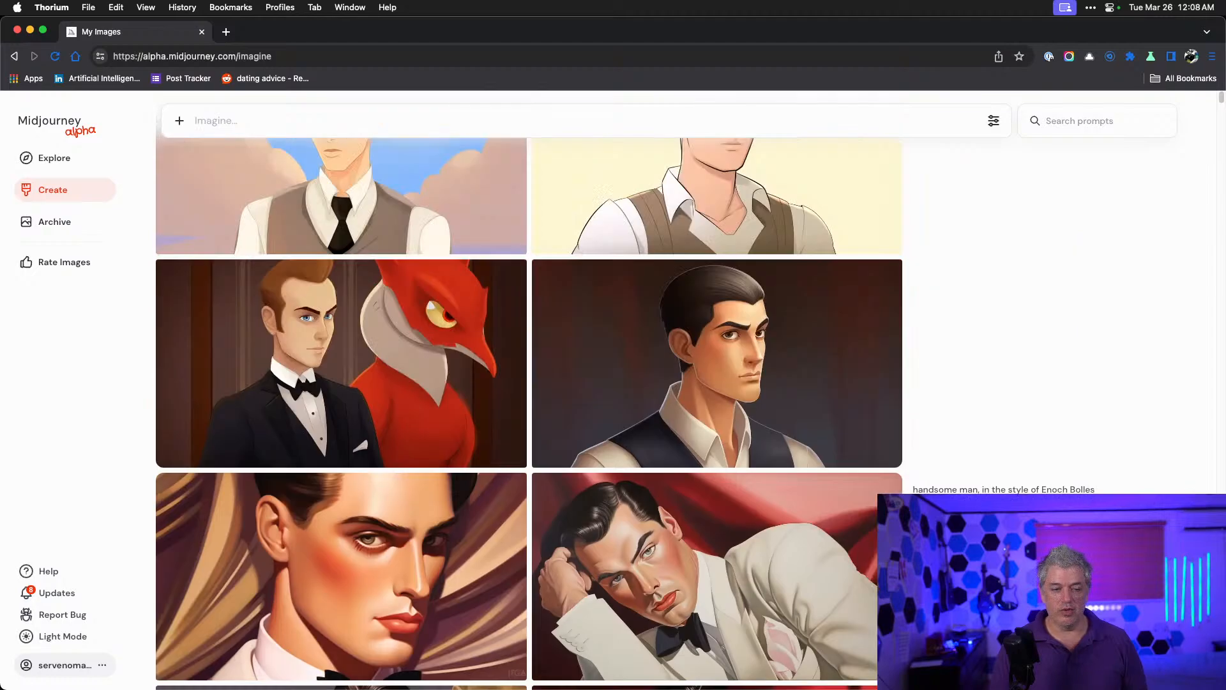
{"action": "scroll", "coordinate": [529, 409], "scroll_direction": "up", "scroll_amount": 15}
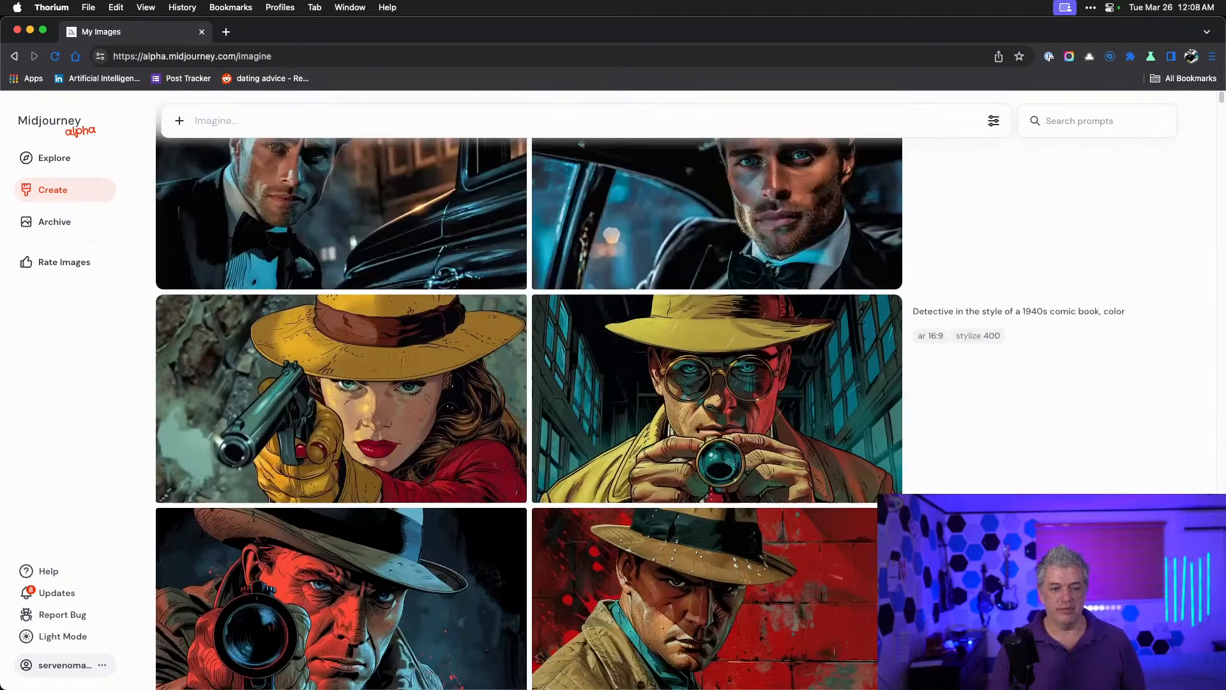
{"action": "scroll", "coordinate": [529, 414], "scroll_direction": "down", "scroll_amount": 1}
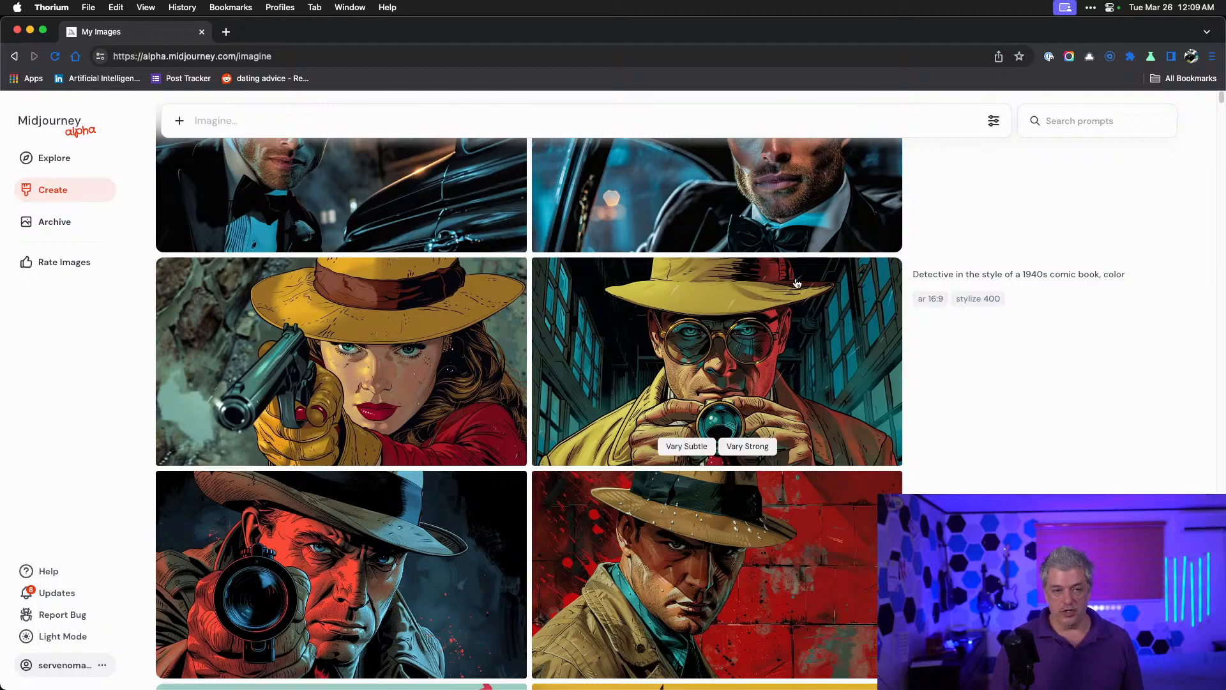
{"action": "scroll", "coordinate": [981, 332], "scroll_direction": "up", "scroll_amount": 1}
{"action": "scroll", "coordinate": [980, 333], "scroll_direction": "up", "scroll_amount": 5}
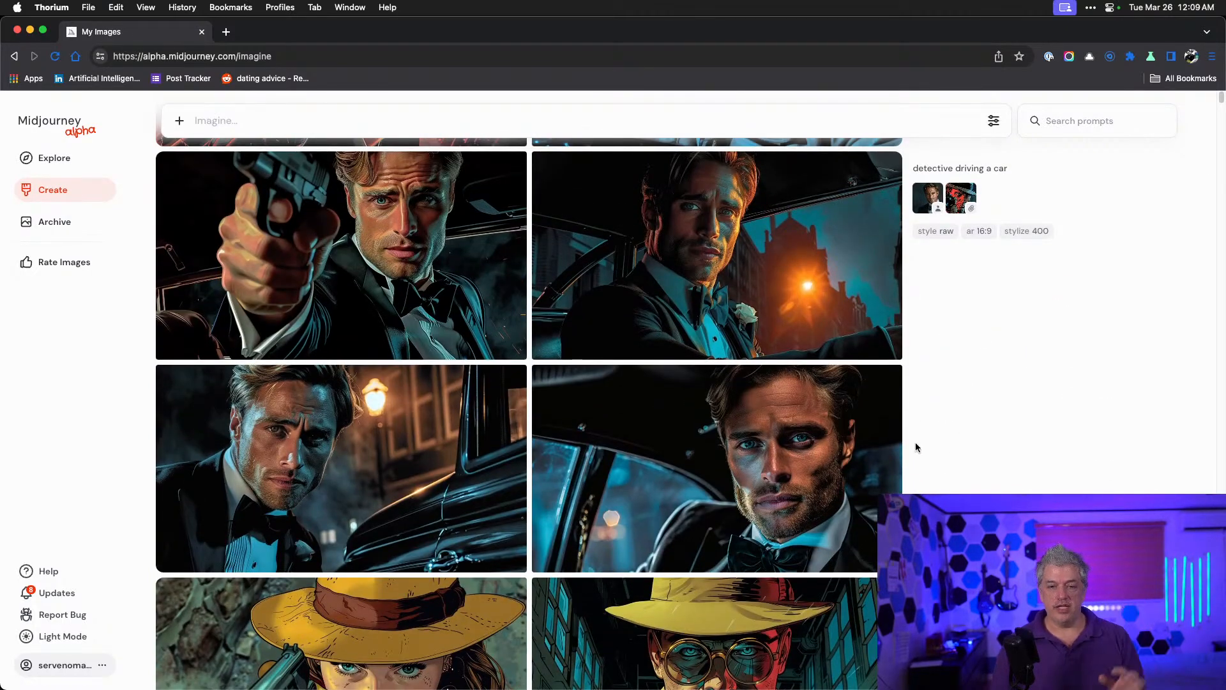
- Add the 1940s comic-book image of the detective aiming a camera lens to the prompt as a style reference
{"action": "scroll", "coordinate": [914, 442], "scroll_direction": "down", "scroll_amount": 10}
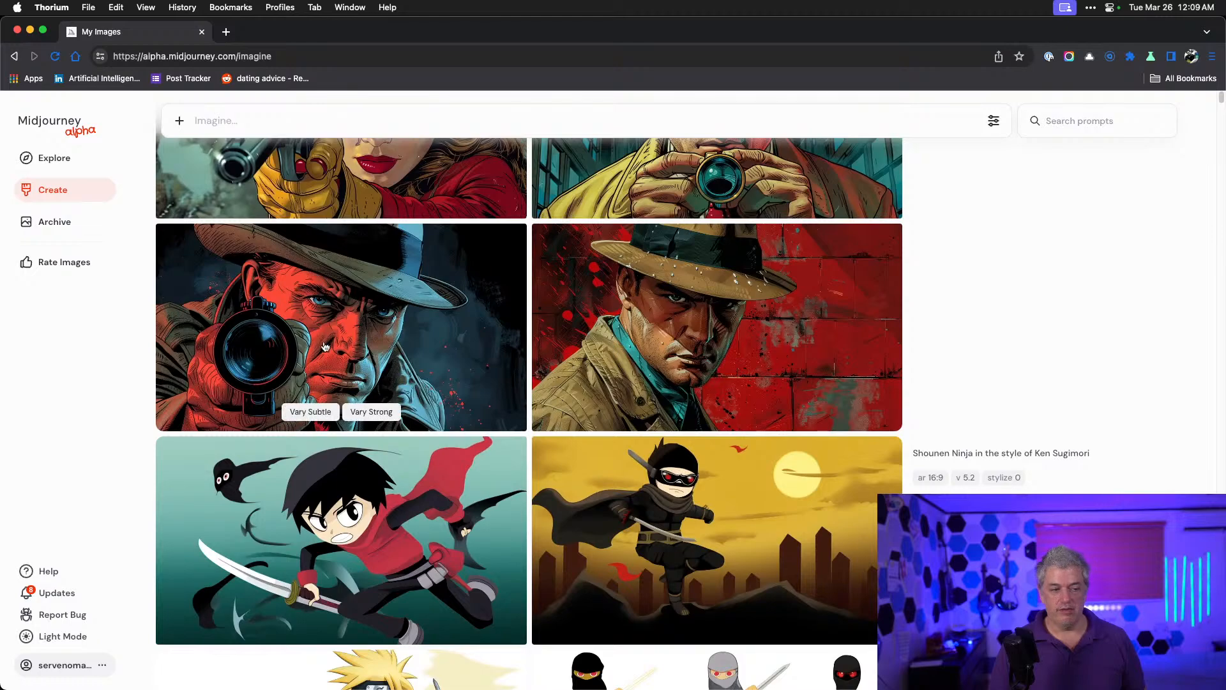
{"action": "scroll", "coordinate": [358, 383], "scroll_direction": "up", "scroll_amount": 3}
{"action": "scroll", "coordinate": [360, 382], "scroll_direction": "up", "scroll_amount": 5}
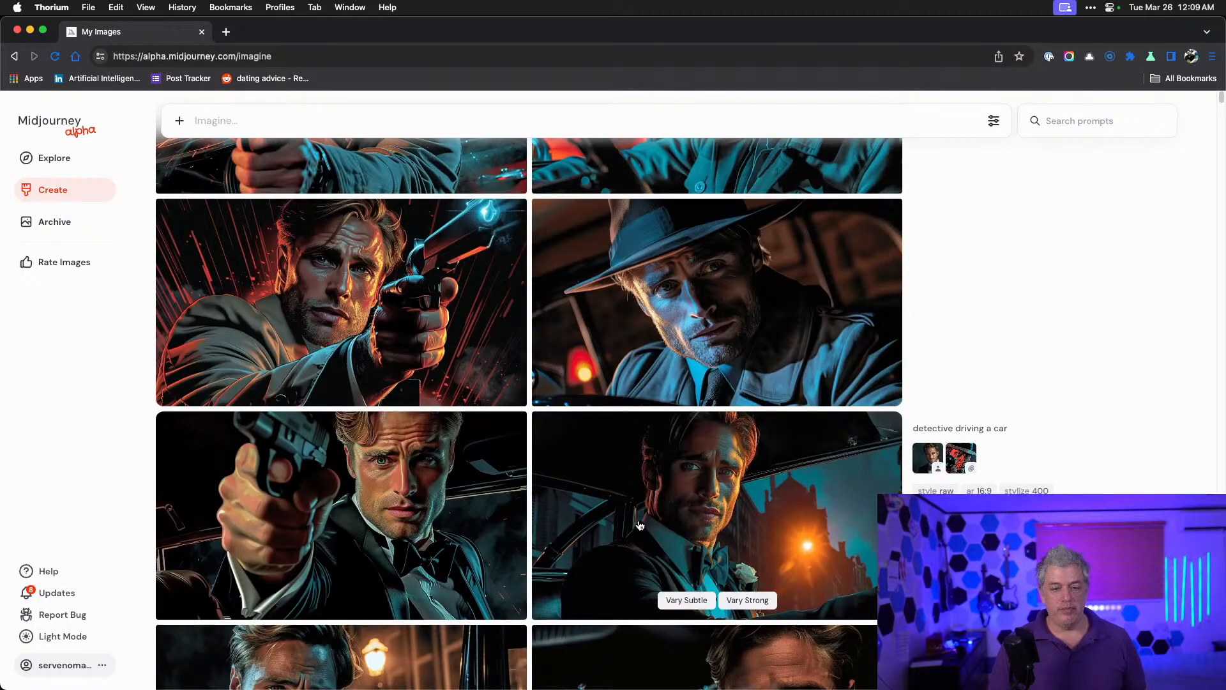
{"action": "scroll", "coordinate": [383, 607], "scroll_direction": "down", "scroll_amount": 7}
{"action": "scroll", "coordinate": [358, 430], "scroll_direction": "down", "scroll_amount": 6}
{"action": "left_click_drag", "start_coordinate": [335, 432], "coordinate": [240, 192]}
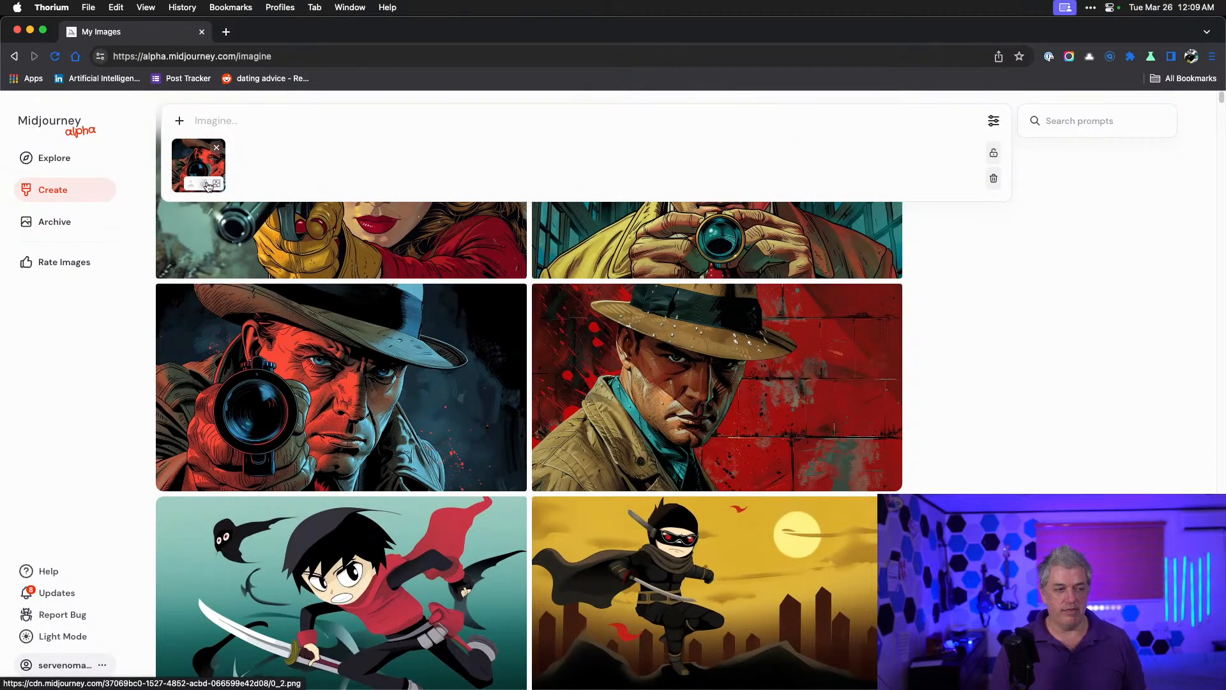
- Add the portrait reference from the "man, world war 2, rushing the beach at normandy" prompt as a character reference
{"action": "scroll", "coordinate": [957, 354], "scroll_direction": "up", "scroll_amount": 6}
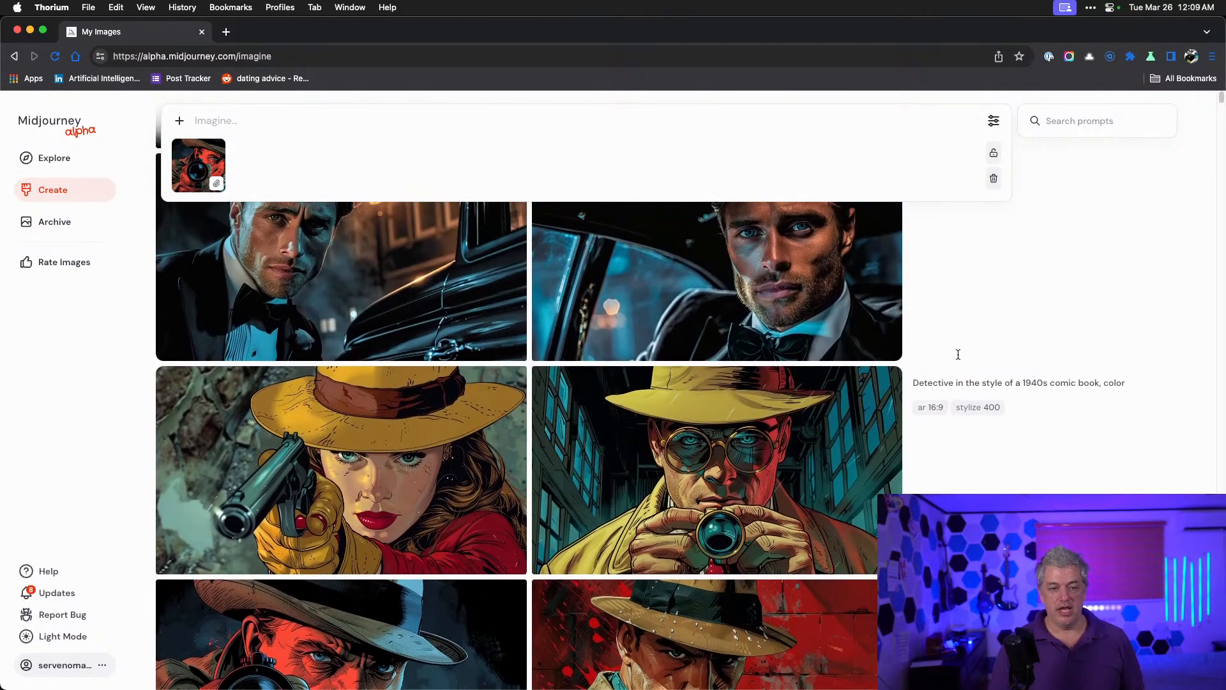
{"action": "scroll", "coordinate": [956, 354], "scroll_direction": "down", "scroll_amount": 15}
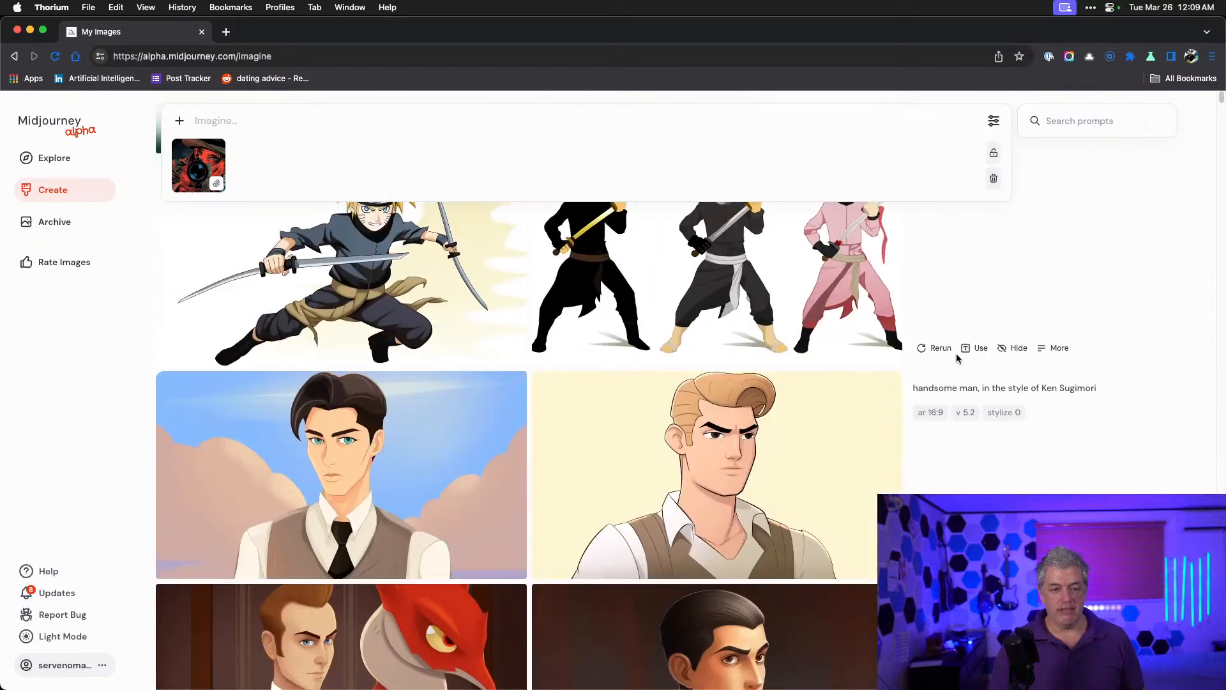
{"action": "scroll", "coordinate": [956, 354], "scroll_direction": "down", "scroll_amount": 10}
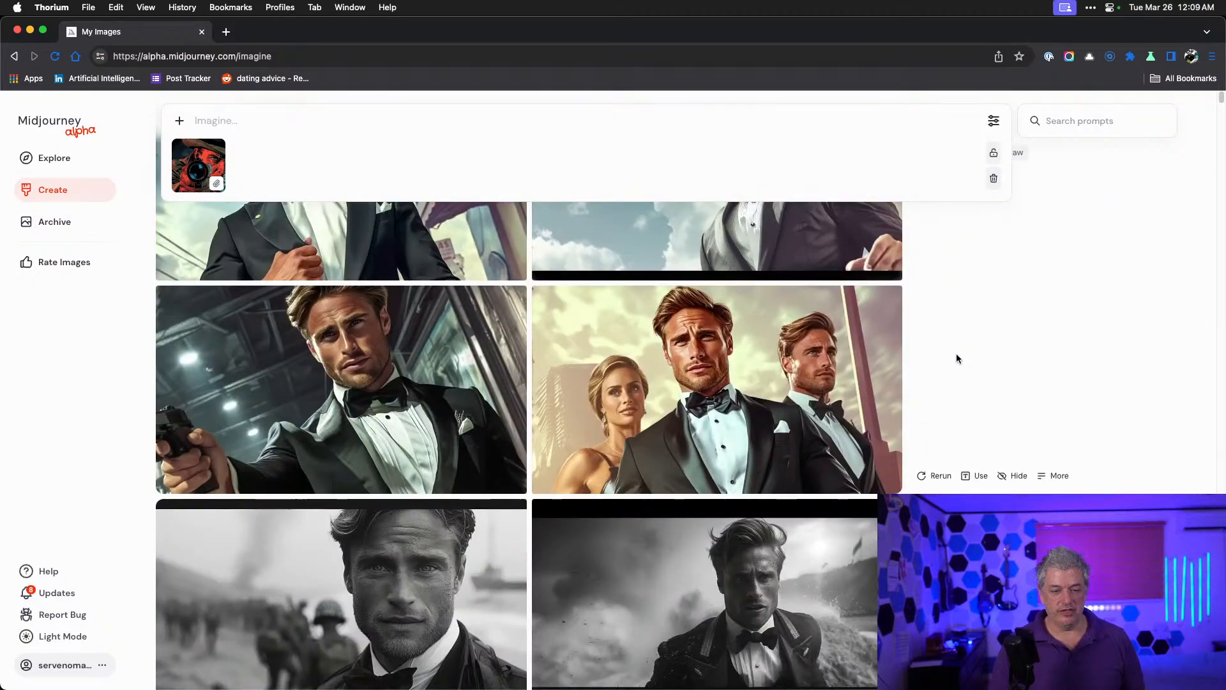
{"action": "scroll", "coordinate": [956, 354], "scroll_direction": "down", "scroll_amount": 2}
{"action": "left_click_drag", "start_coordinate": [932, 426], "coordinate": [255, 167]}
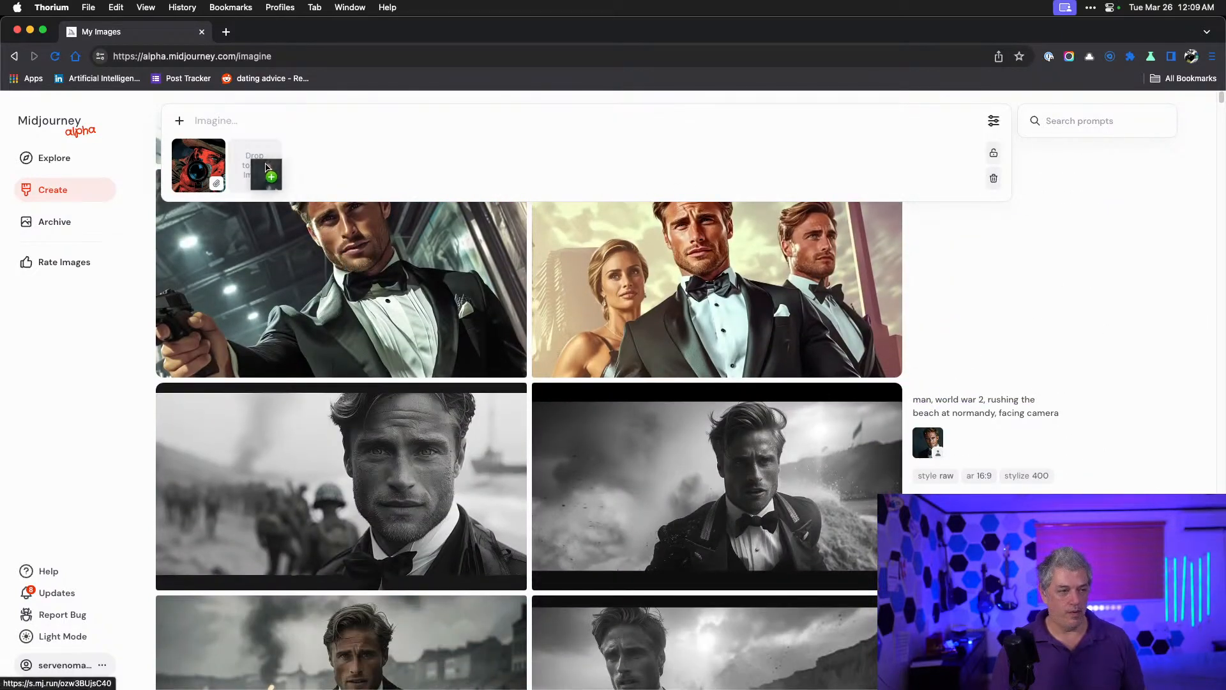
{"action": "left_click", "coordinate": [248, 185]}
- Compare the 1940s comic-book detective images with the "detective driving a car" results made from the same two references
{"action": "scroll", "coordinate": [1014, 295], "scroll_direction": "up", "scroll_amount": 10}
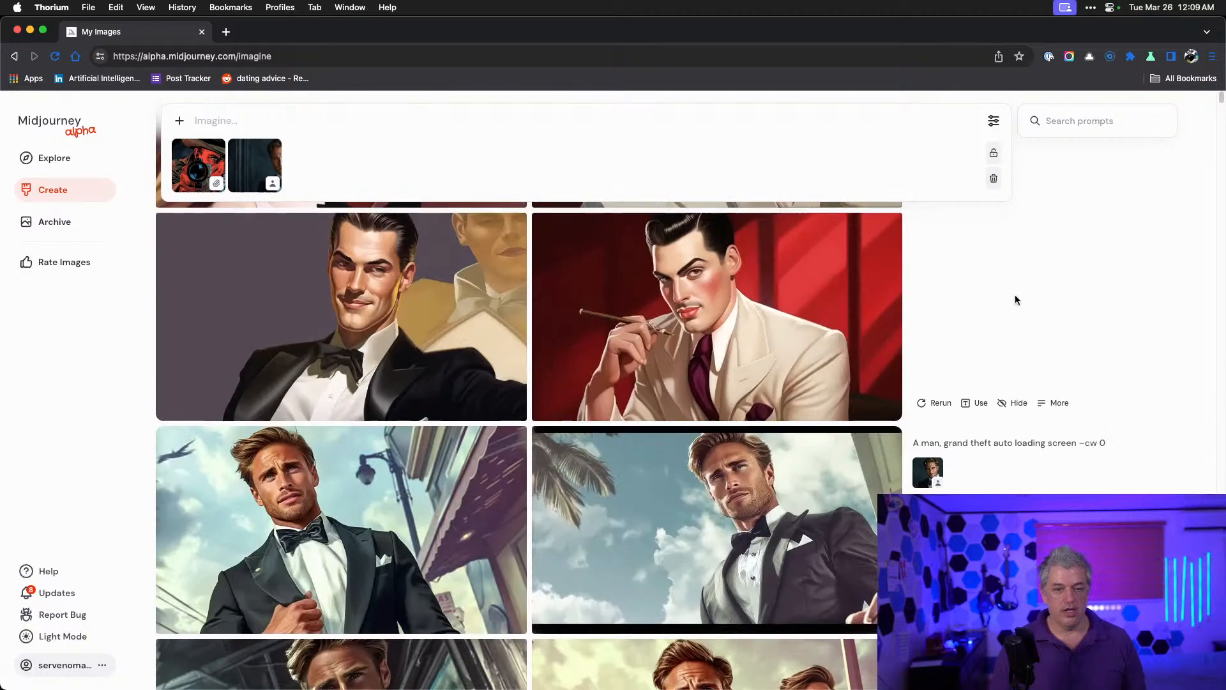
{"action": "scroll", "coordinate": [1013, 295], "scroll_direction": "up", "scroll_amount": 5}
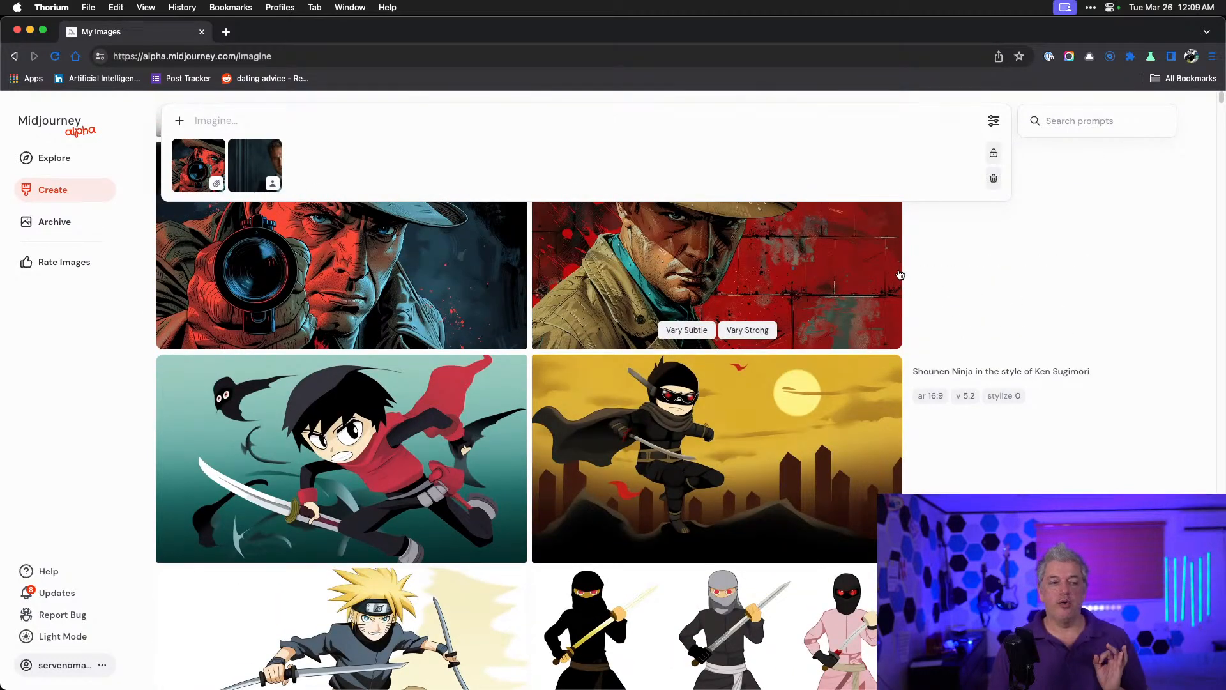
{"action": "scroll", "coordinate": [898, 273], "scroll_direction": "up", "scroll_amount": 8}
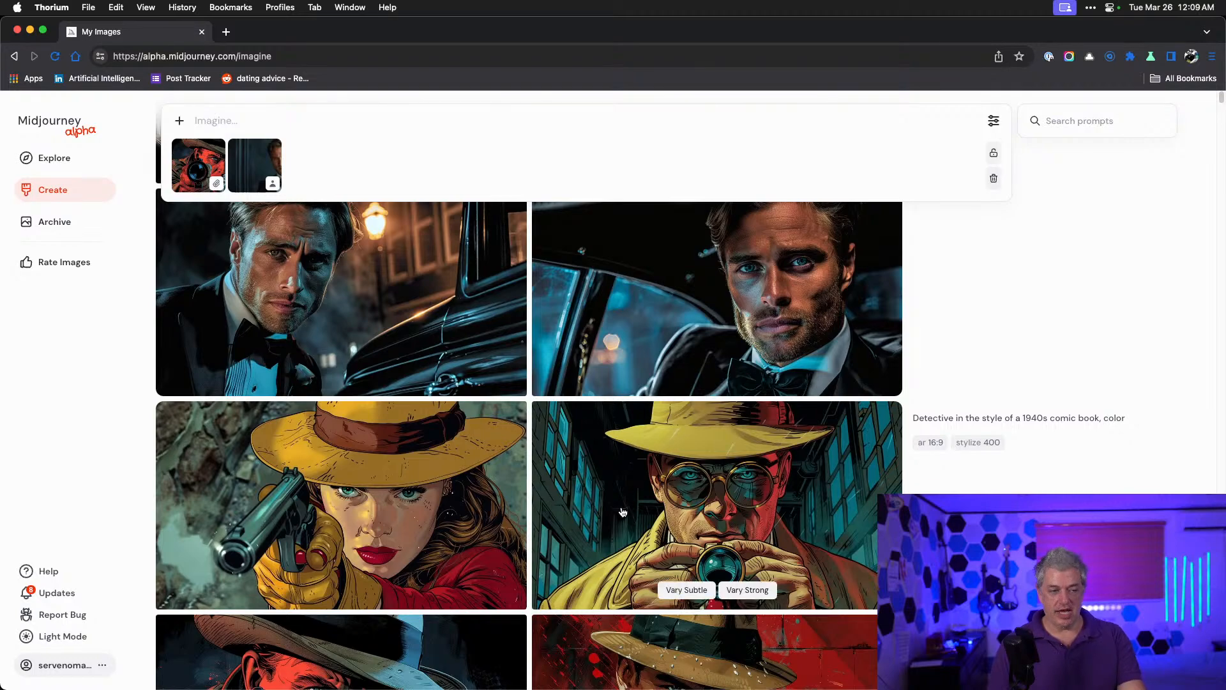
{"action": "scroll", "coordinate": [771, 458], "scroll_direction": "down", "scroll_amount": 3}
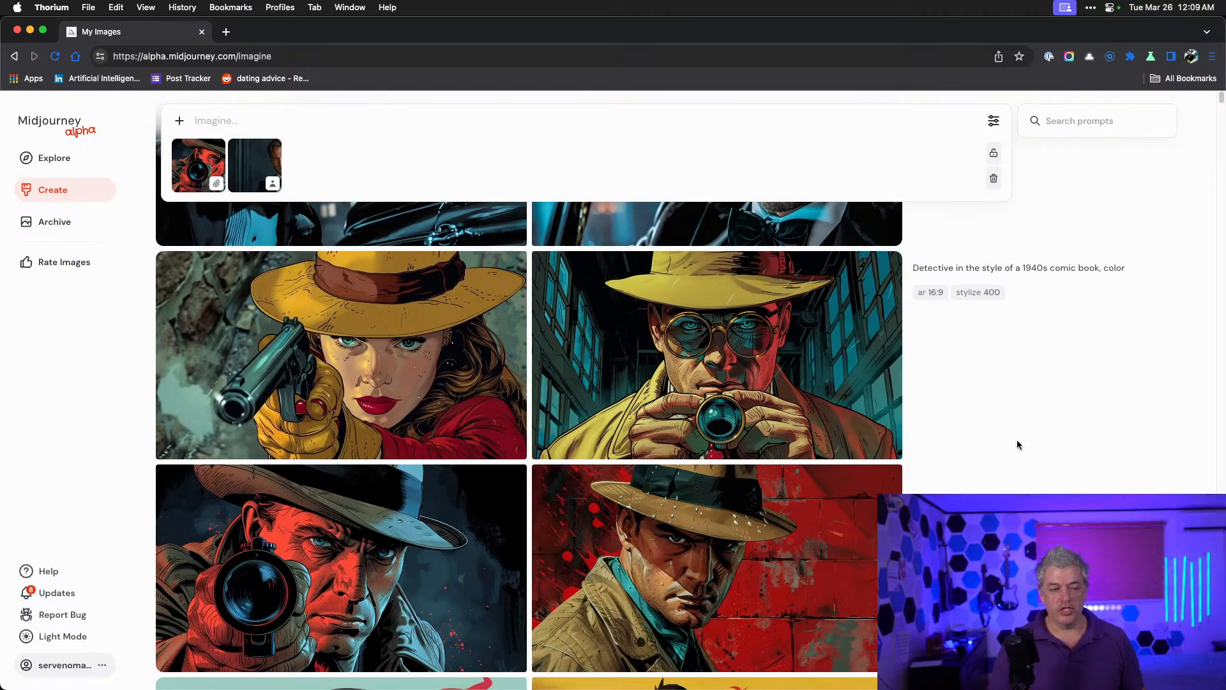
{"action": "scroll", "coordinate": [1015, 439], "scroll_direction": "up", "scroll_amount": 5}
{"action": "scroll", "coordinate": [1011, 439], "scroll_direction": "up", "scroll_amount": 3}
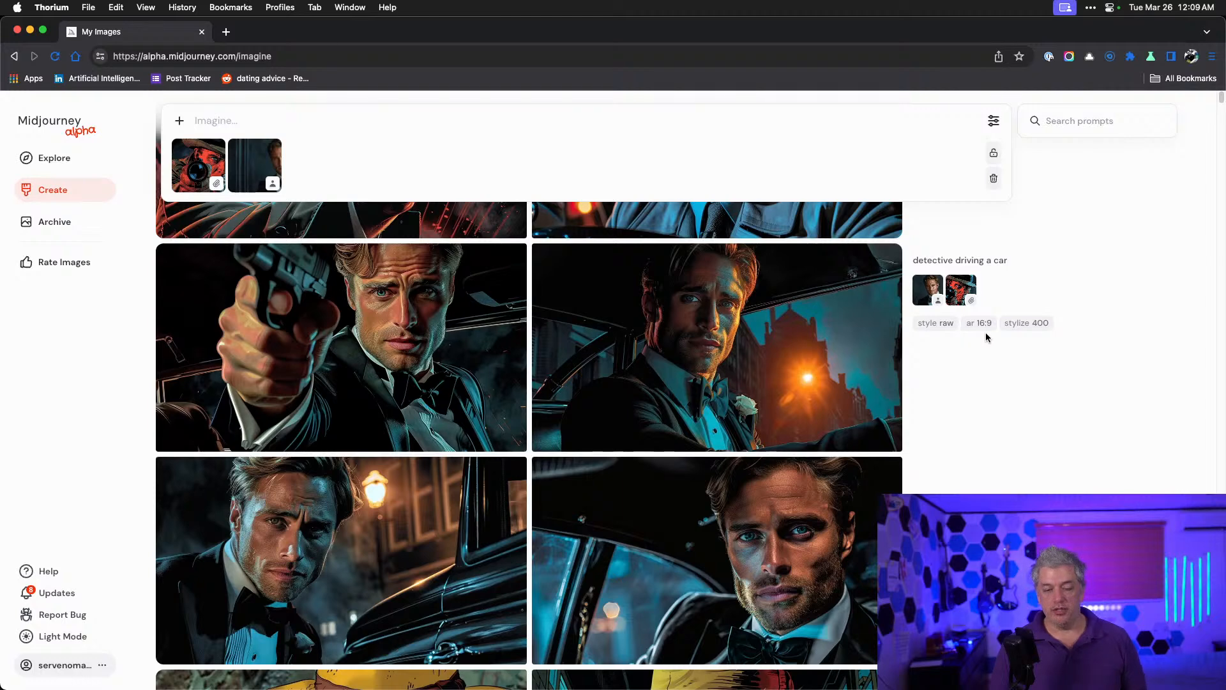
- Generate "detective looking out a window --cw 0" using the attached comic-book style reference and character reference
{"action": "left_click_drag", "start_coordinate": [1028, 324], "coordinate": [1047, 329]}
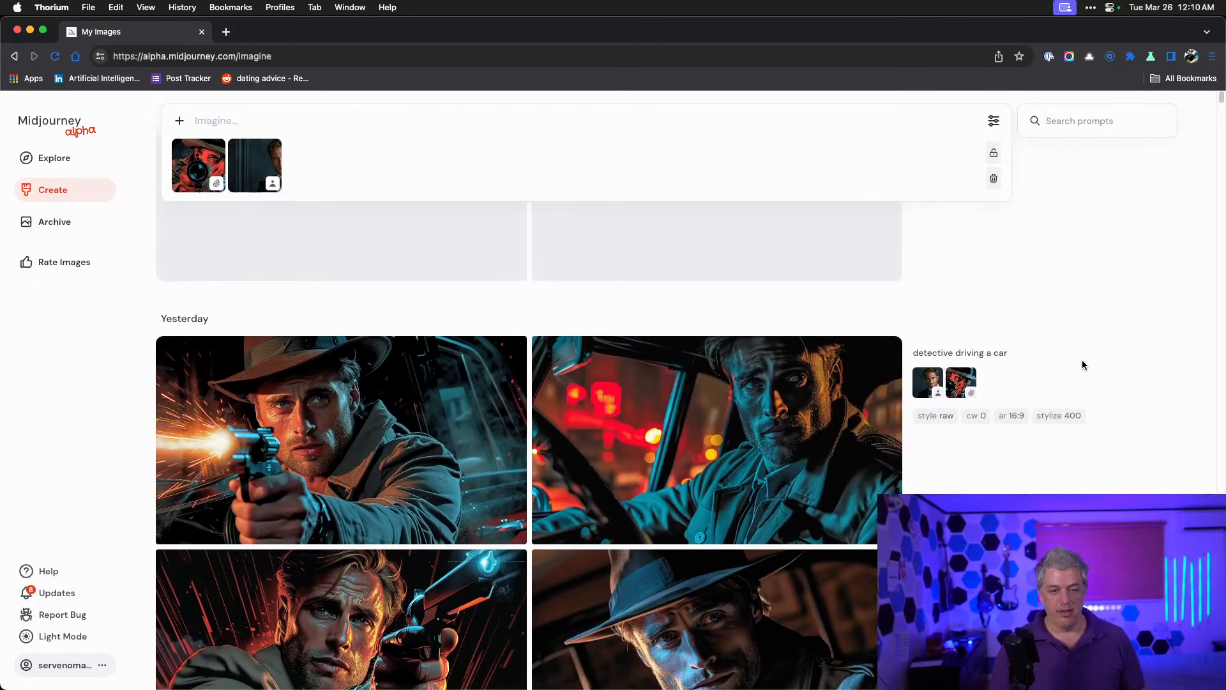
{"action": "scroll", "coordinate": [1082, 361], "scroll_direction": "down", "scroll_amount": 1}
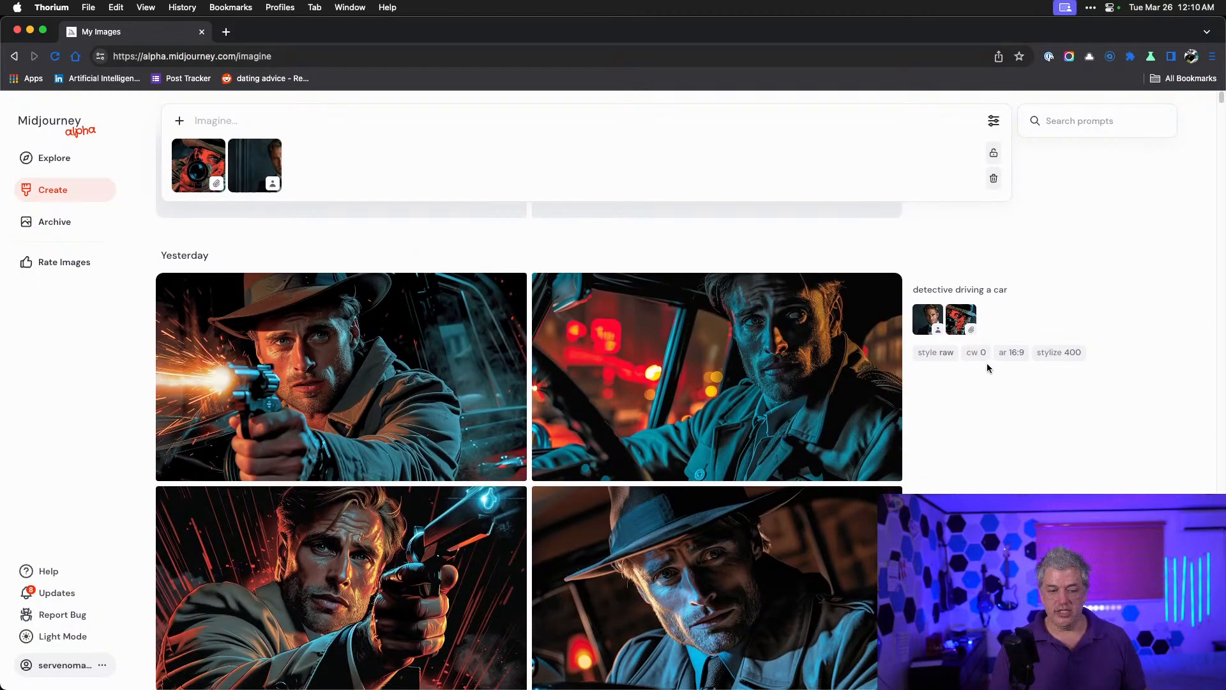
{"action": "scroll", "coordinate": [986, 364], "scroll_direction": "down", "scroll_amount": 1}
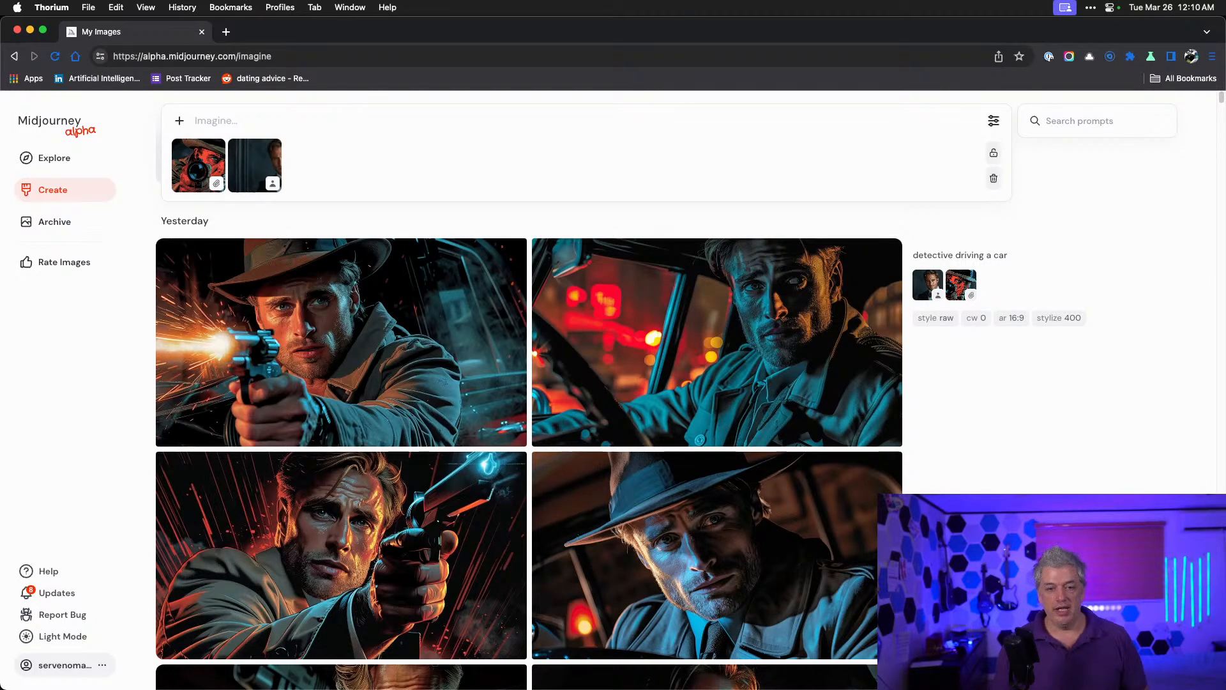
{"action": "mouse_move", "coordinate": [606, 265]}
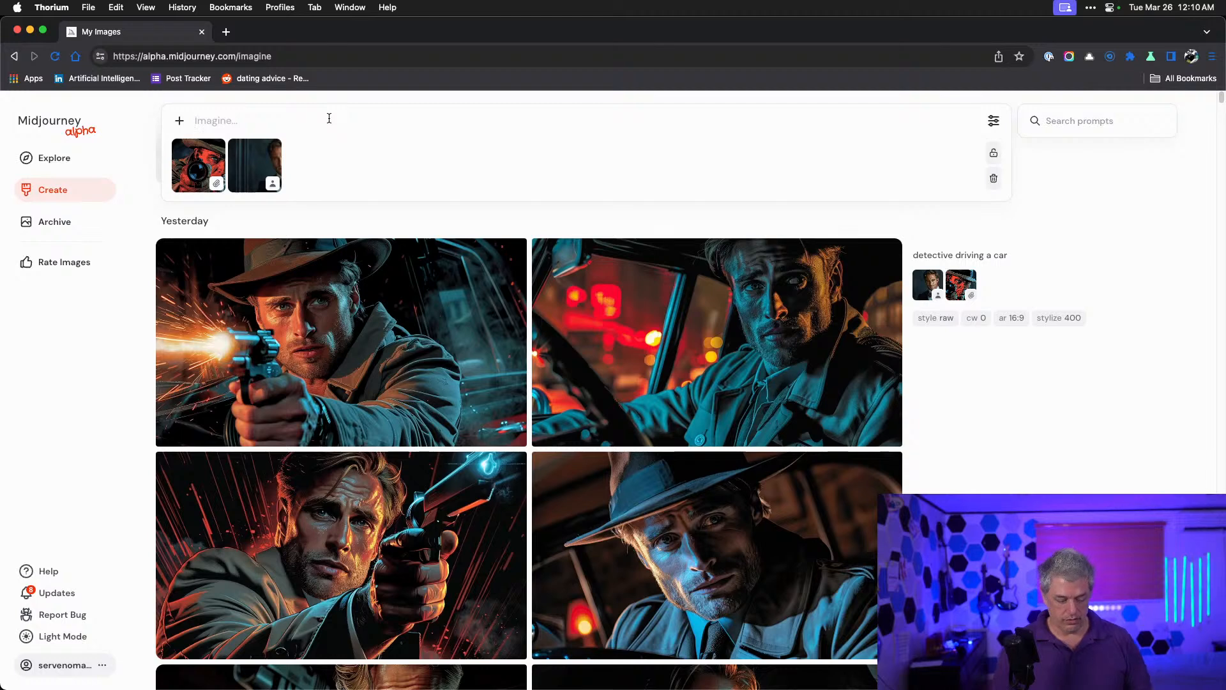
{"action": "type", "text": "m"}
{"action": "key", "text": "BackSpace"}
{"action": "type", "text": "detecive"}
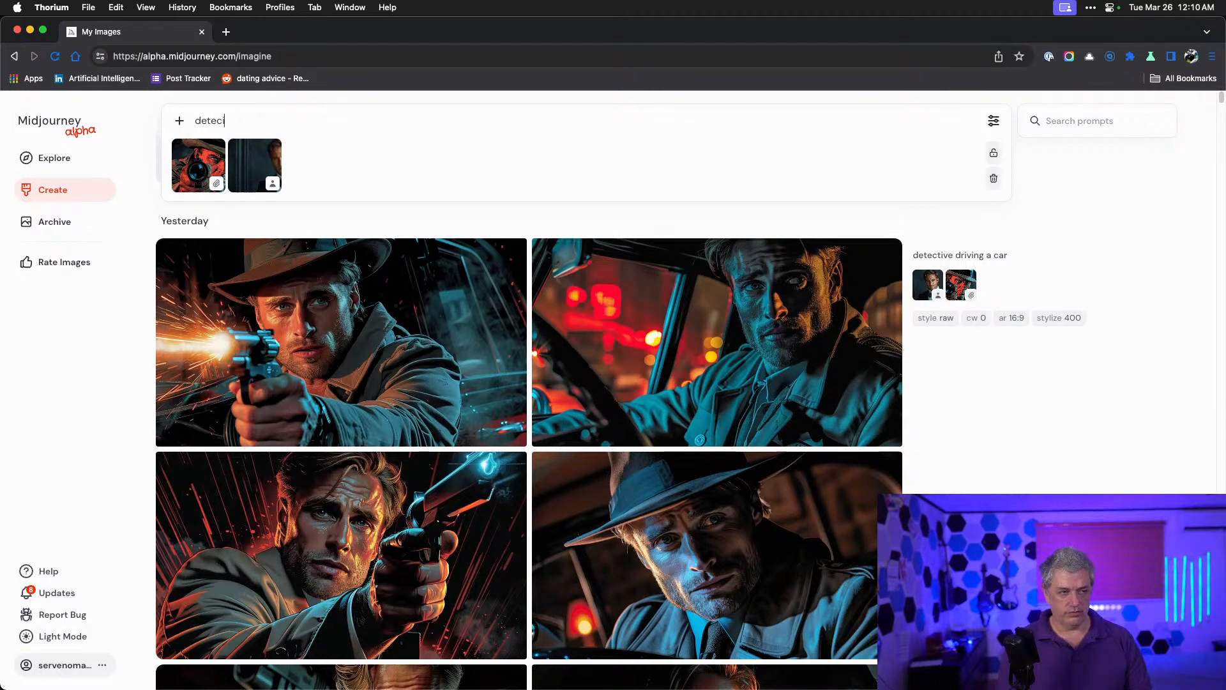
{"action": "key", "text": "BackSpace"}
{"action": "key", "text": "BackSpace"}
{"action": "key", "text": "BackSpace"}
{"action": "key", "text": "BackSpace"}
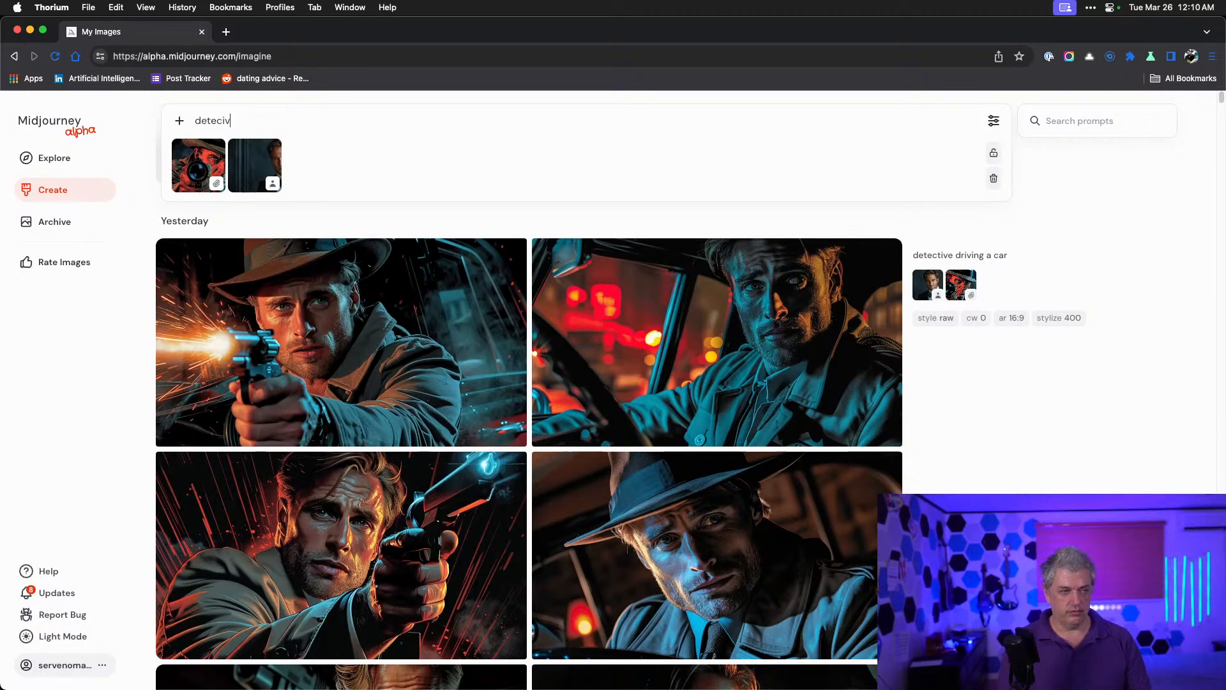
{"action": "type", "text": "tive looking out a window "}
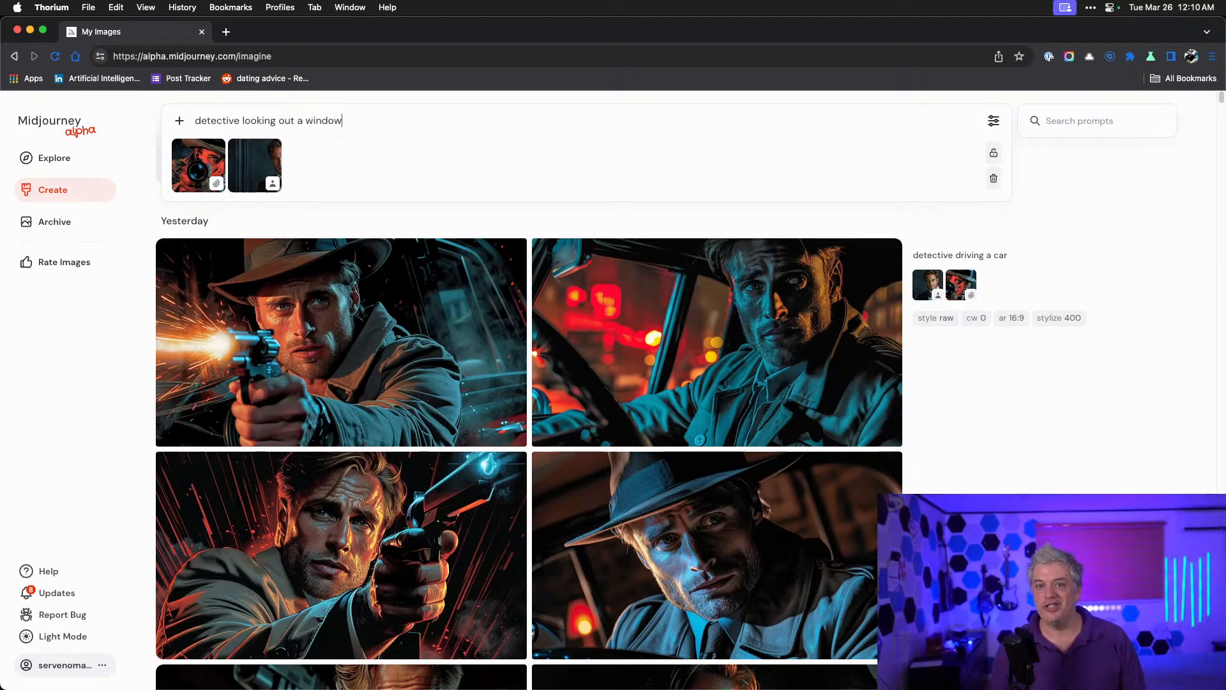
{"action": "type", "text": "--cw 0"}
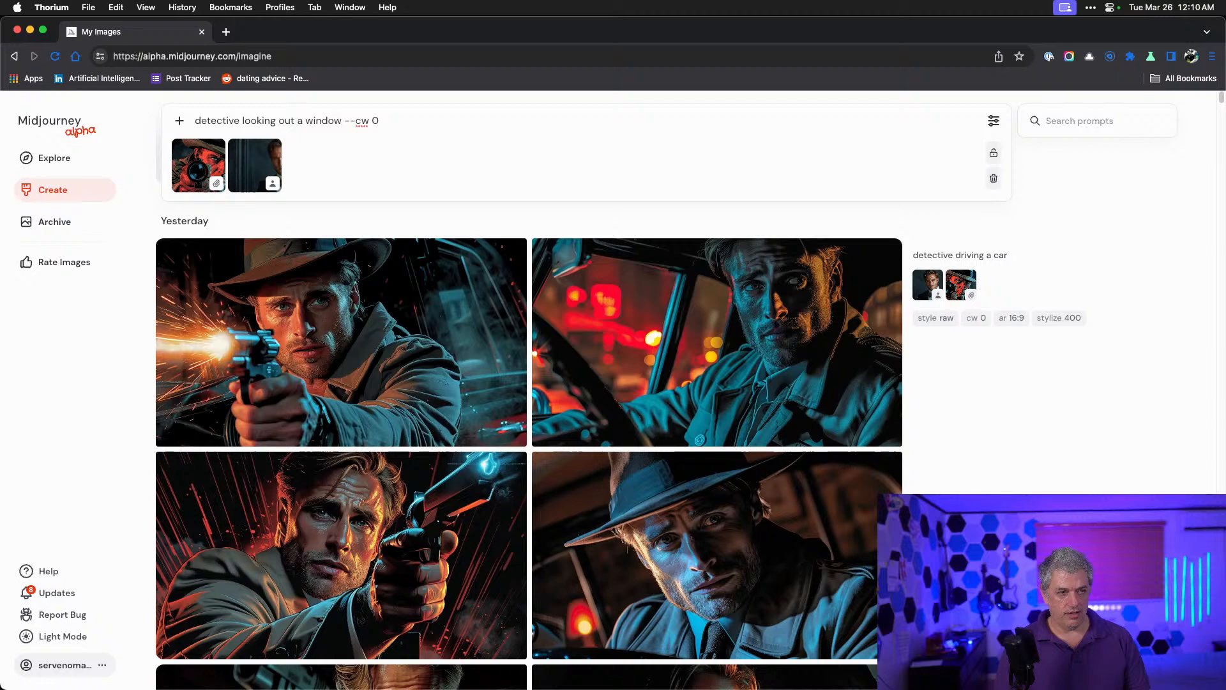
{"action": "key", "text": "Return"}
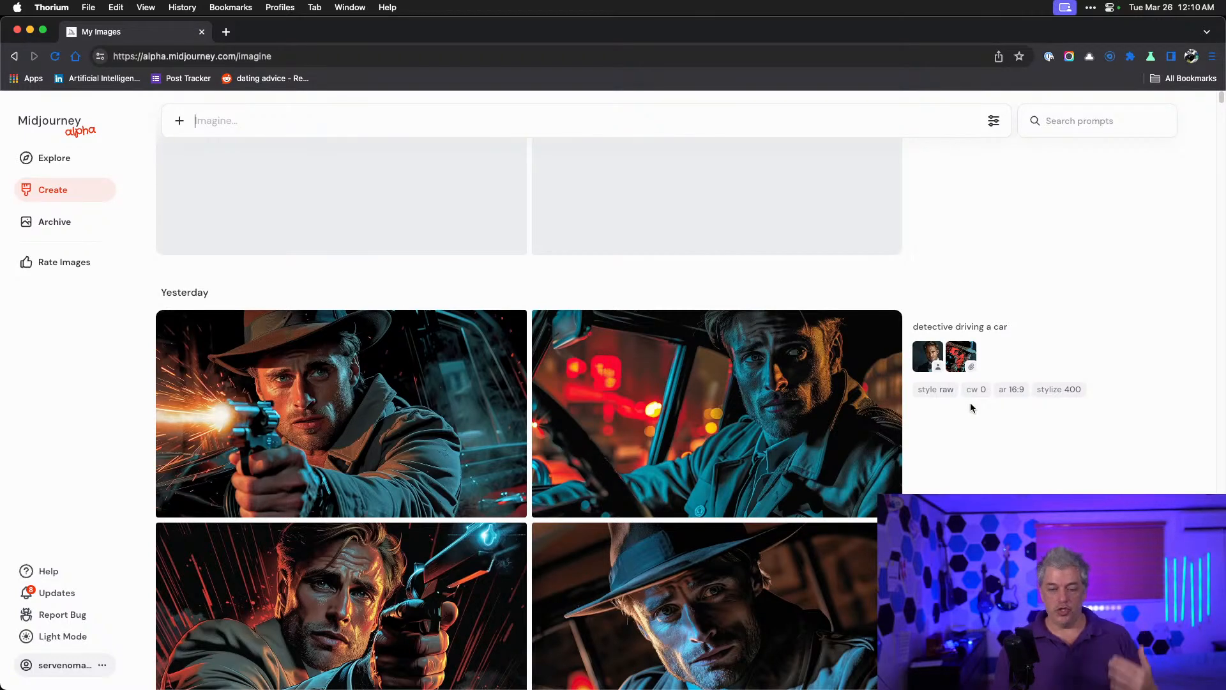
- Examine the earlier cinematic portraits of the beautiful blond woman in a blue evening gown with a diamond necklace
{"action": "scroll", "coordinate": [969, 445], "scroll_direction": "down", "scroll_amount": 2}
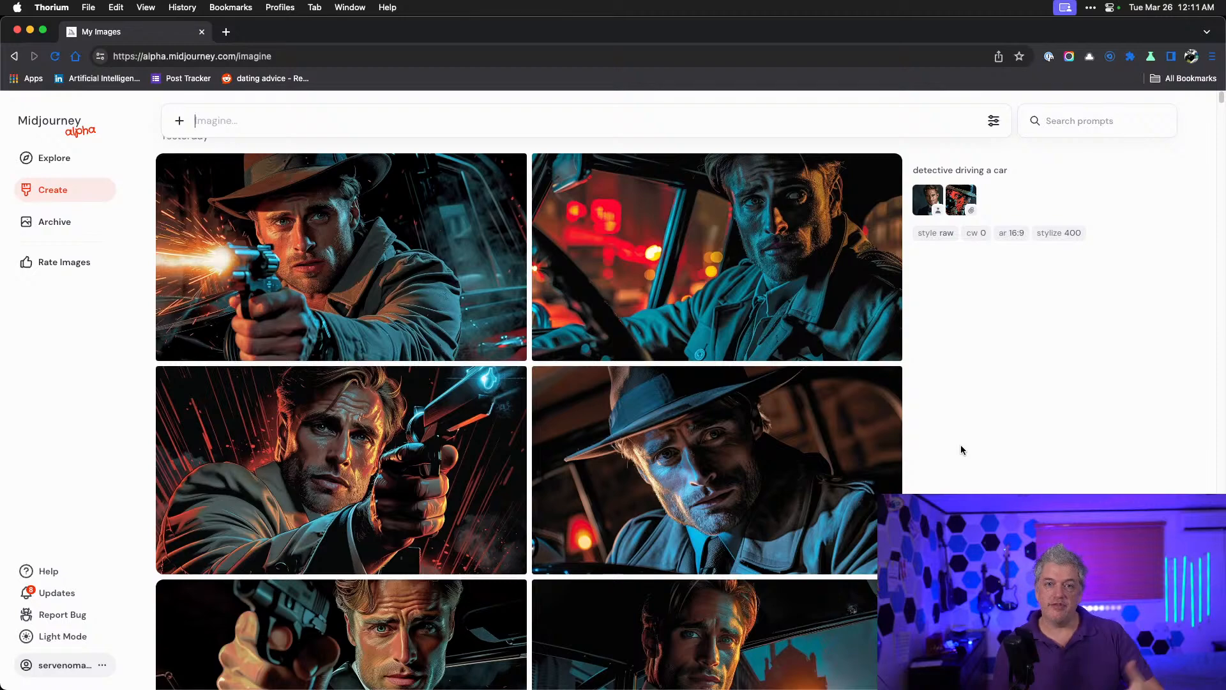
{"action": "scroll", "coordinate": [1029, 466], "scroll_direction": "down", "scroll_amount": 20}
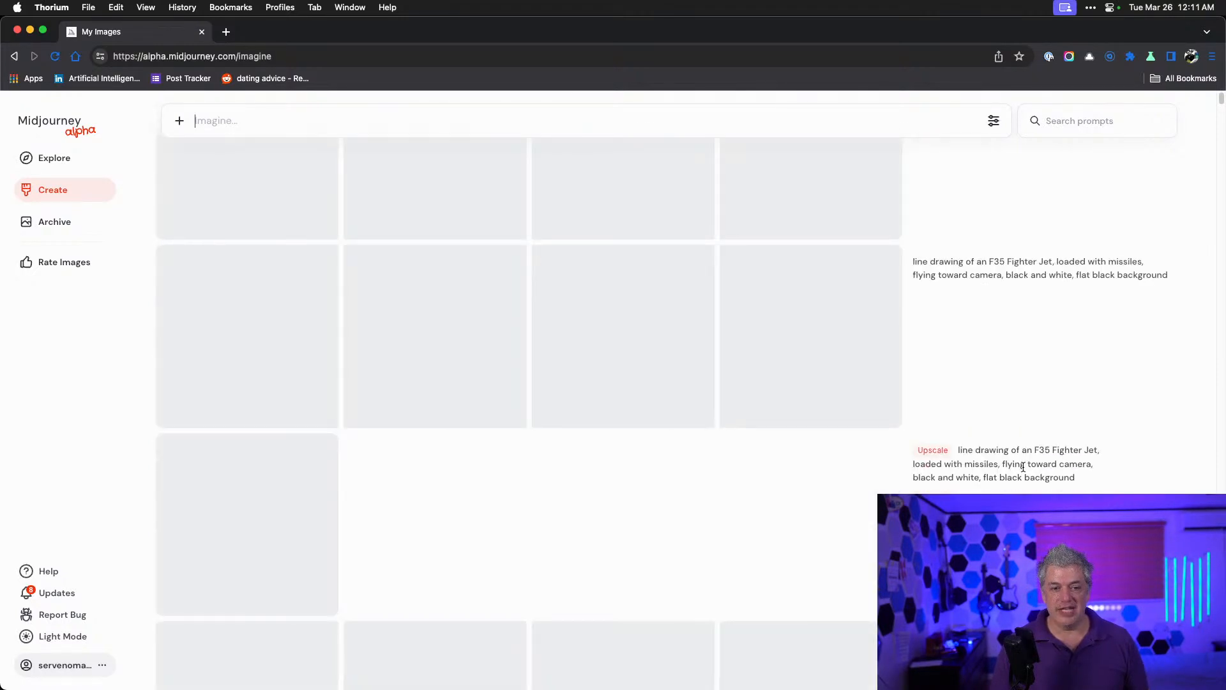
{"action": "scroll", "coordinate": [1022, 466], "scroll_direction": "down", "scroll_amount": 15}
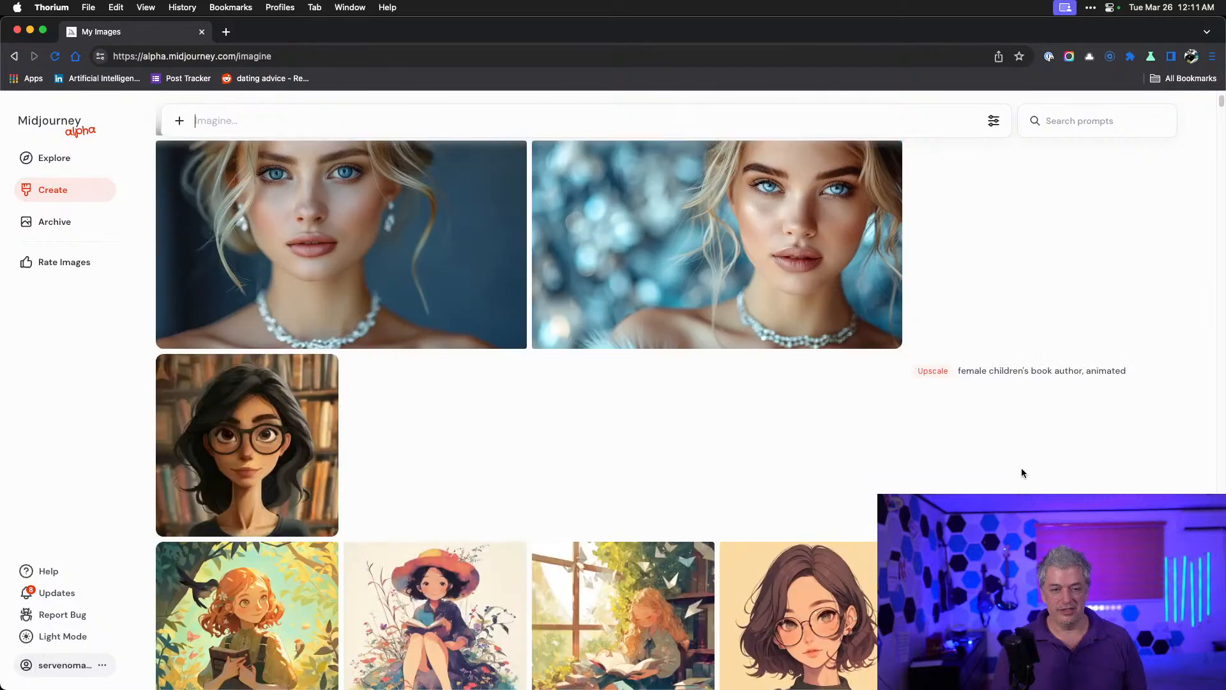
{"action": "scroll", "coordinate": [1021, 470], "scroll_direction": "up", "scroll_amount": 5}
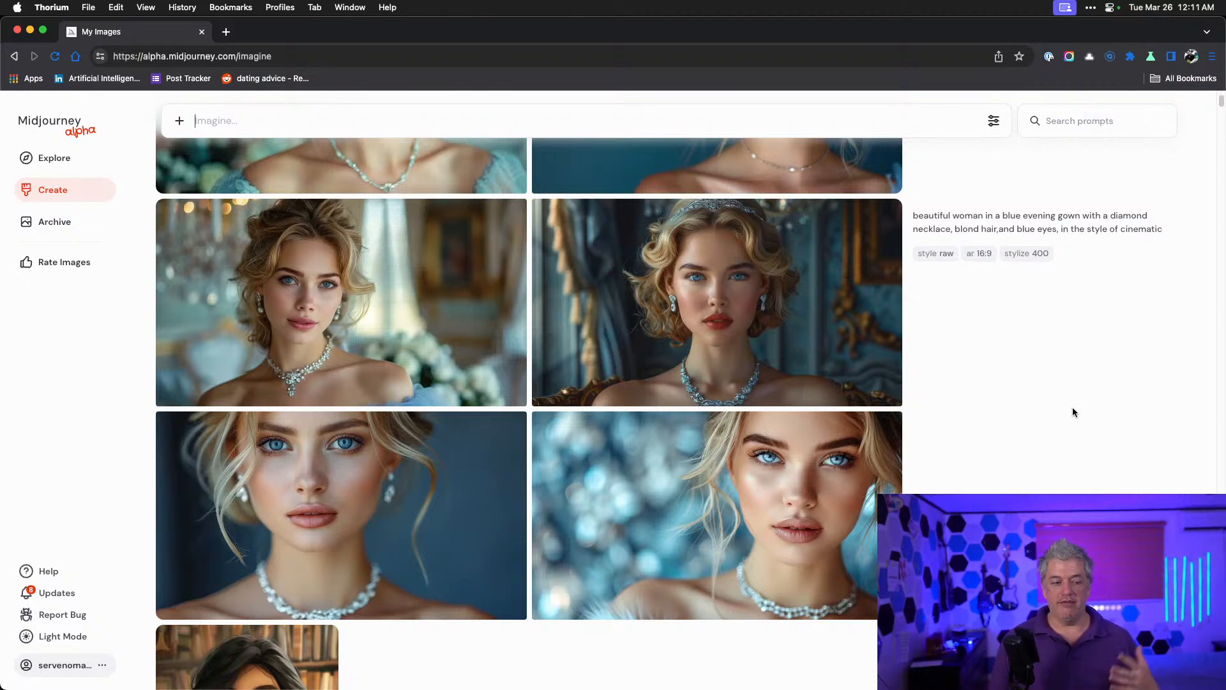
{"action": "scroll", "coordinate": [1072, 411], "scroll_direction": "up", "scroll_amount": 6}
{"action": "scroll", "coordinate": [1073, 410], "scroll_direction": "up", "scroll_amount": 2}
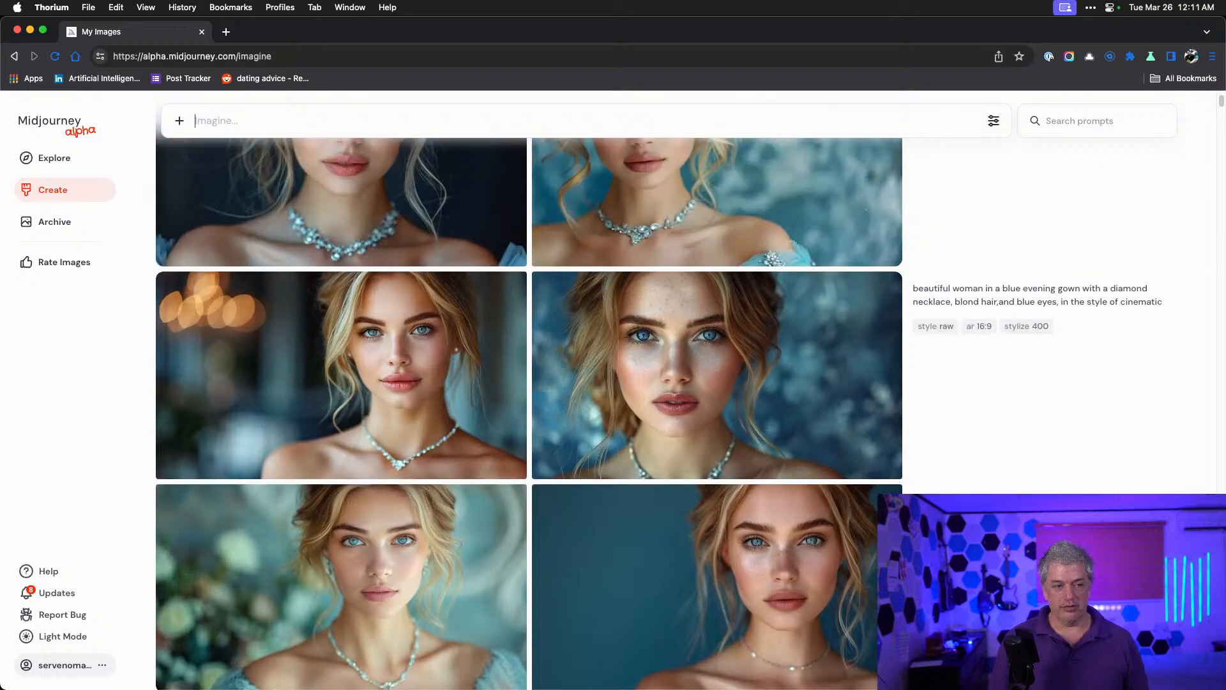
{"action": "scroll", "coordinate": [1073, 410], "scroll_direction": "up", "scroll_amount": 5}
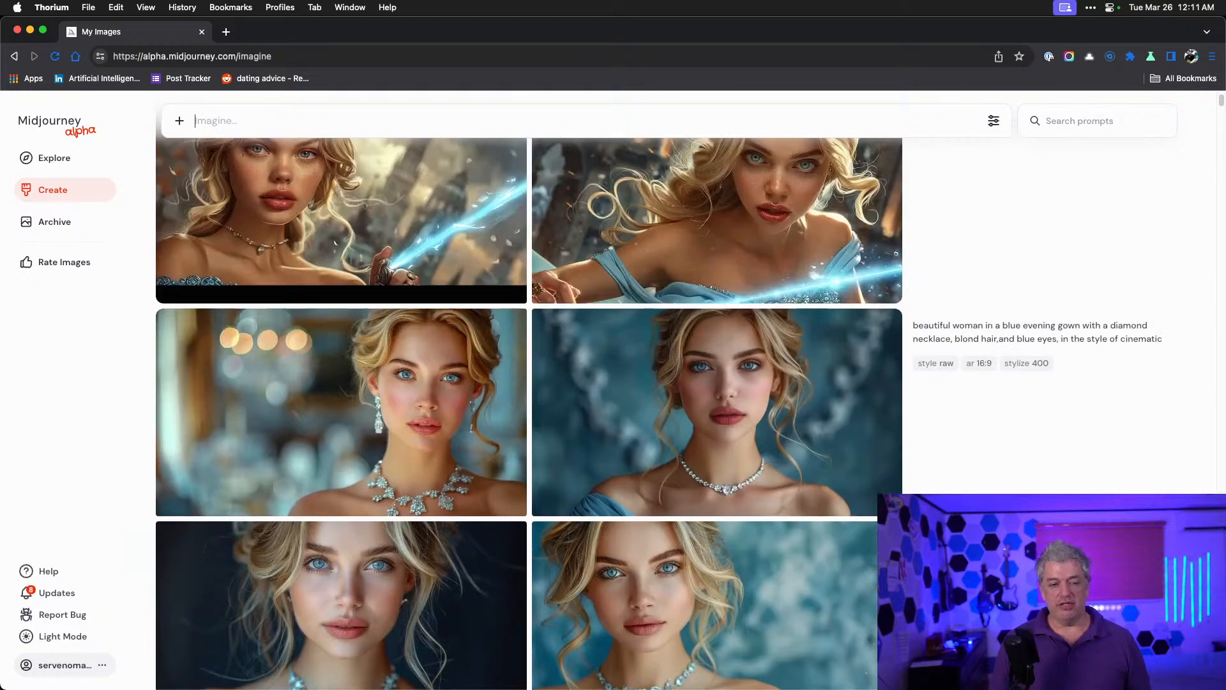
- View the masked superhero style reference of the "blond superhero in a blue dress shooting blue laser at evil robot" set, and return to the images
{"action": "scroll", "coordinate": [659, 410], "scroll_direction": "up", "scroll_amount": 5}
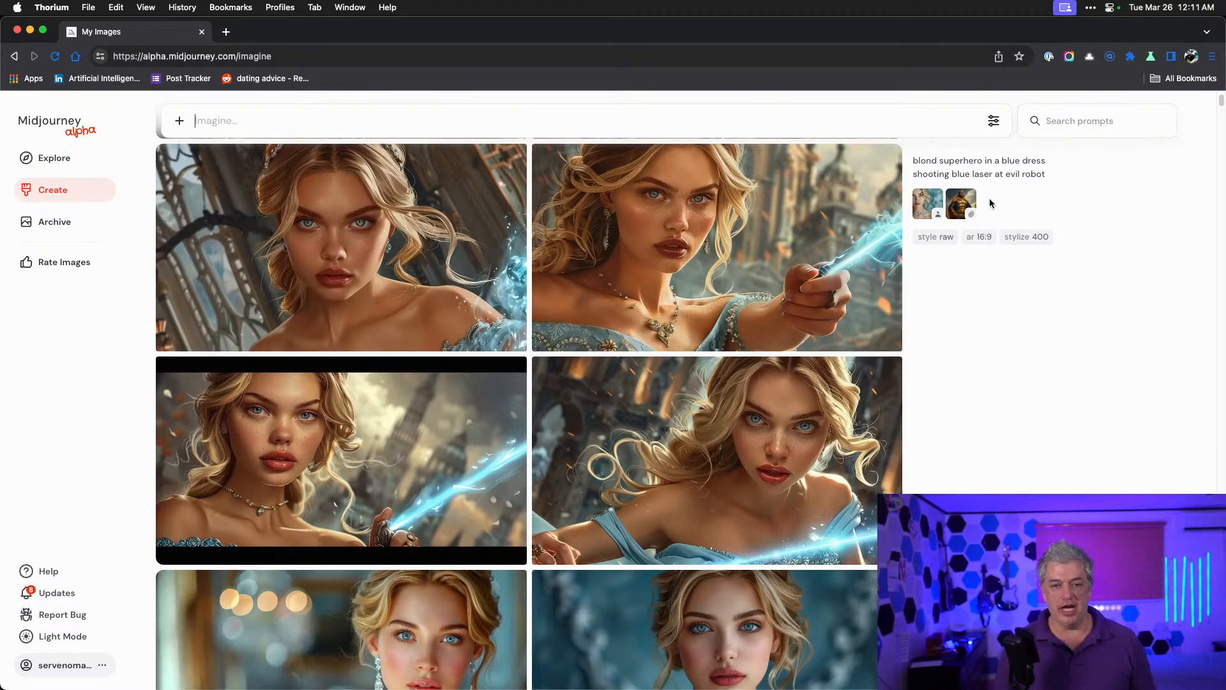
{"action": "left_click", "coordinate": [954, 199]}
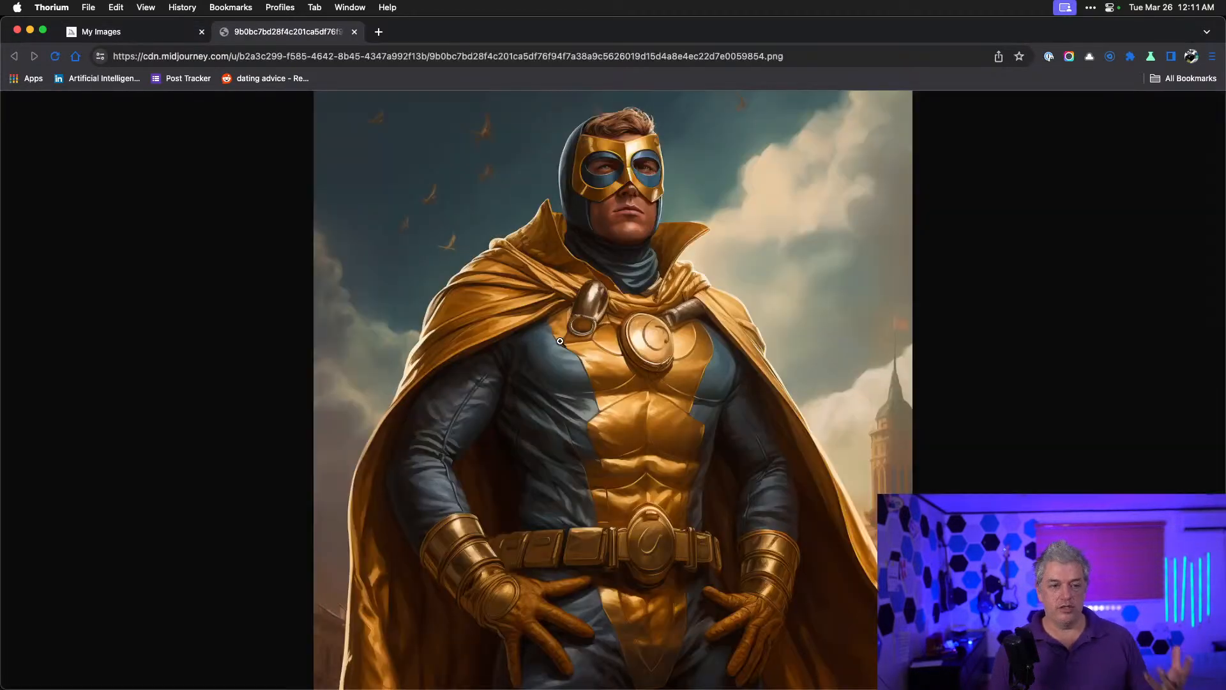
{"action": "left_click", "coordinate": [125, 31]}
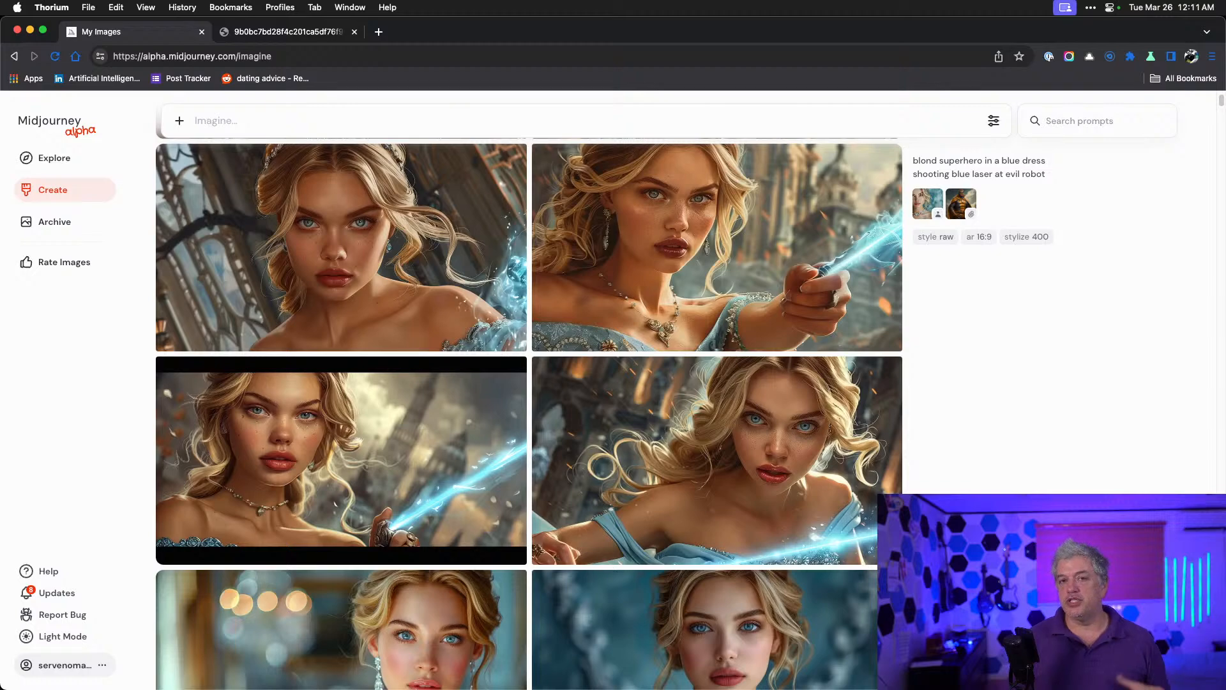
- Review the blond superhero results, from the blue laser and comic-book sets to the niji 6 "fighting evil robot" set
{"action": "scroll", "coordinate": [991, 450], "scroll_direction": "up", "scroll_amount": 15}
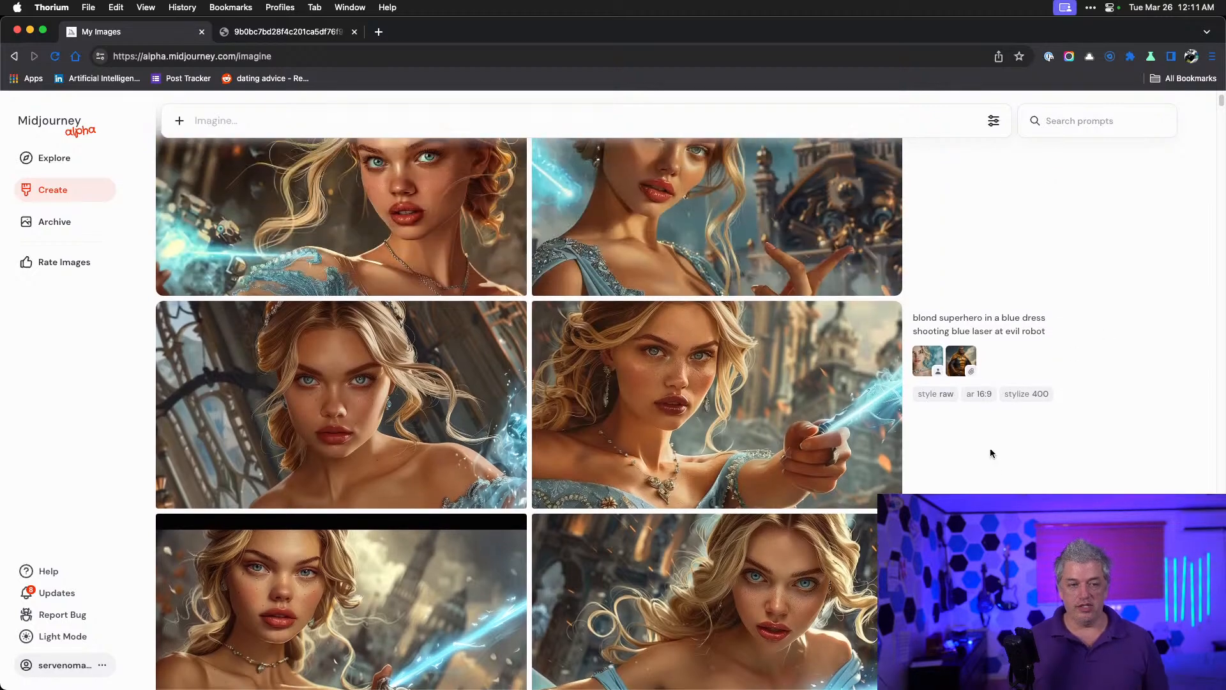
{"action": "scroll", "coordinate": [990, 453], "scroll_direction": "up", "scroll_amount": 10}
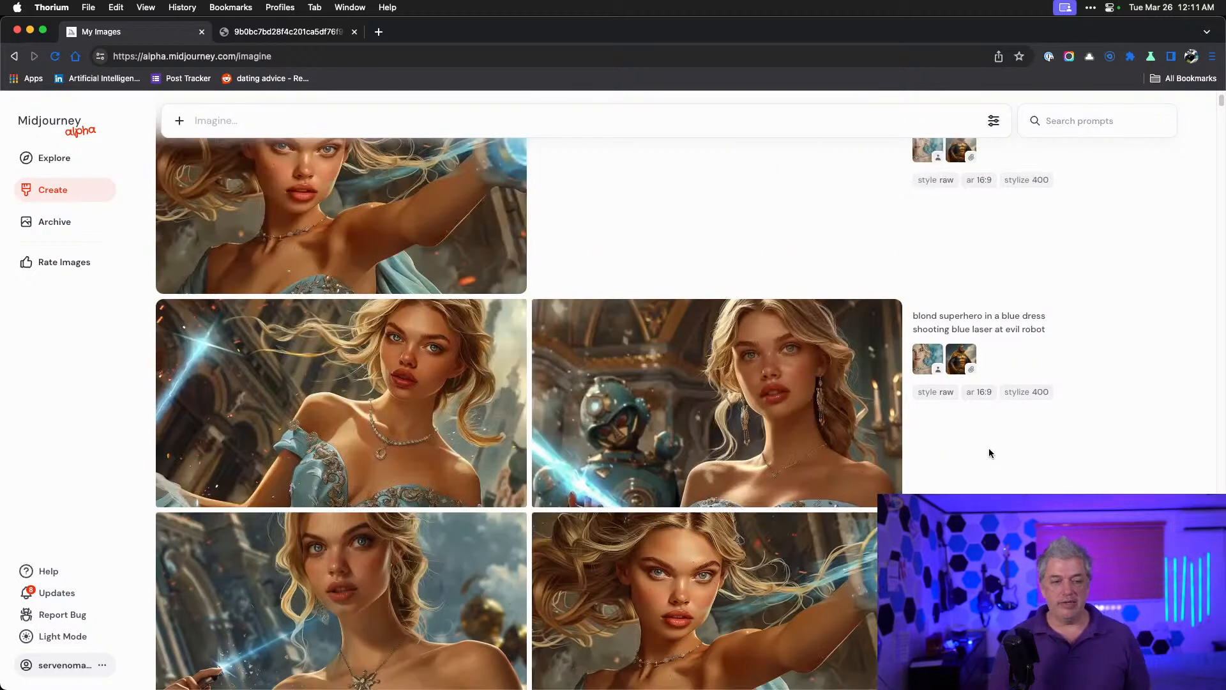
{"action": "scroll", "coordinate": [987, 447], "scroll_direction": "up", "scroll_amount": 5}
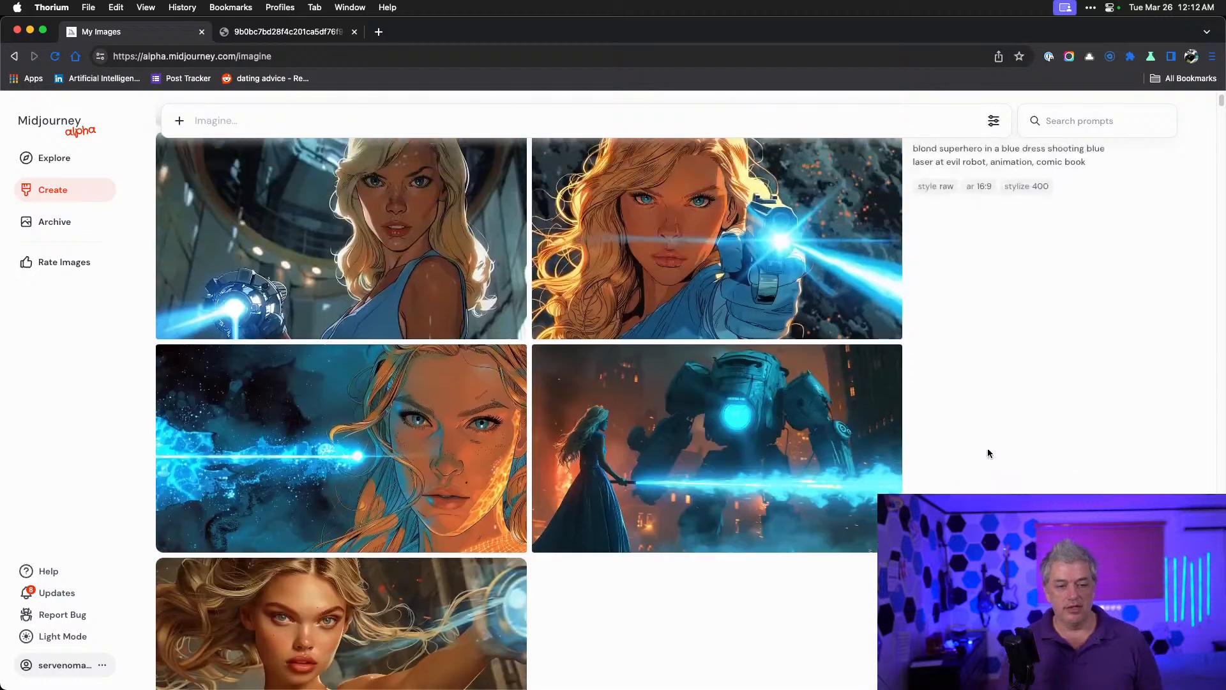
{"action": "scroll", "coordinate": [842, 512], "scroll_direction": "up", "scroll_amount": 7}
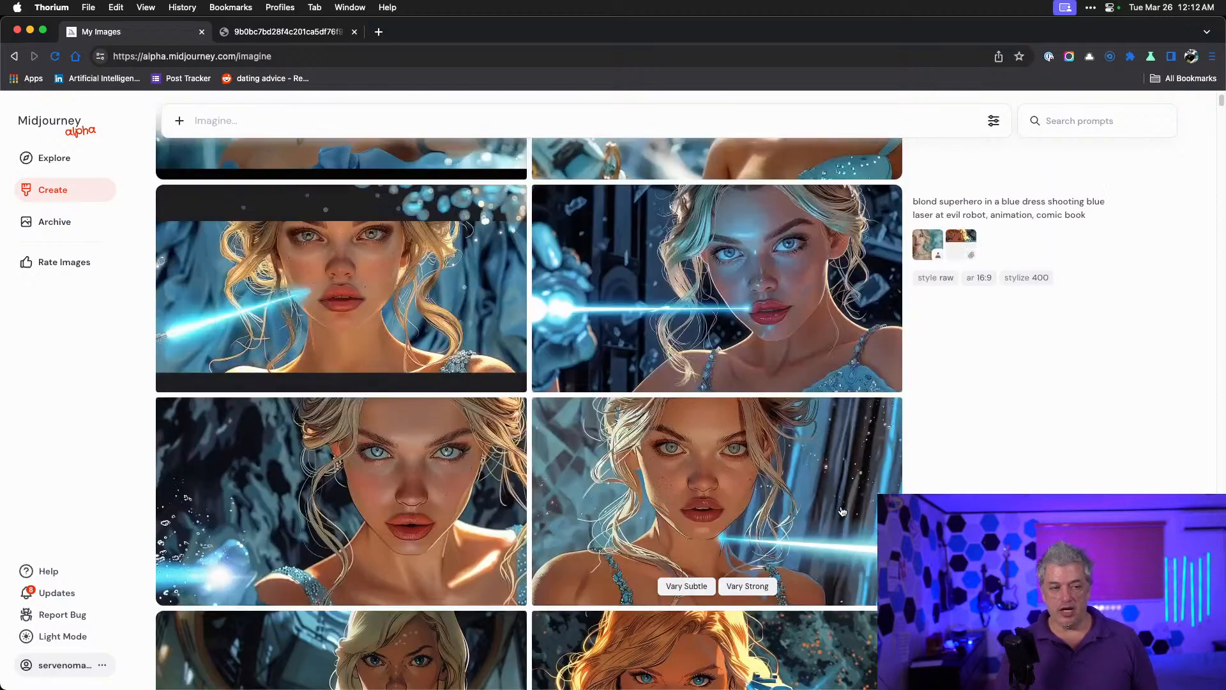
{"action": "scroll", "coordinate": [842, 512], "scroll_direction": "down", "scroll_amount": 6}
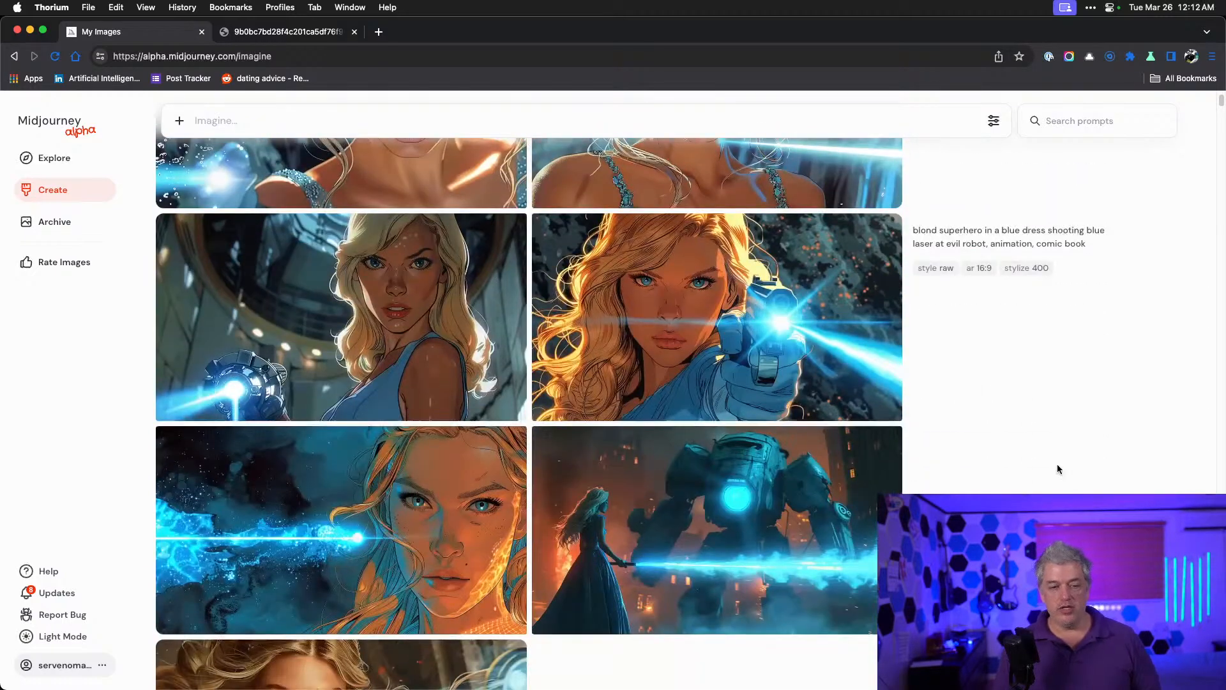
{"action": "scroll", "coordinate": [1055, 461], "scroll_direction": "up", "scroll_amount": 4}
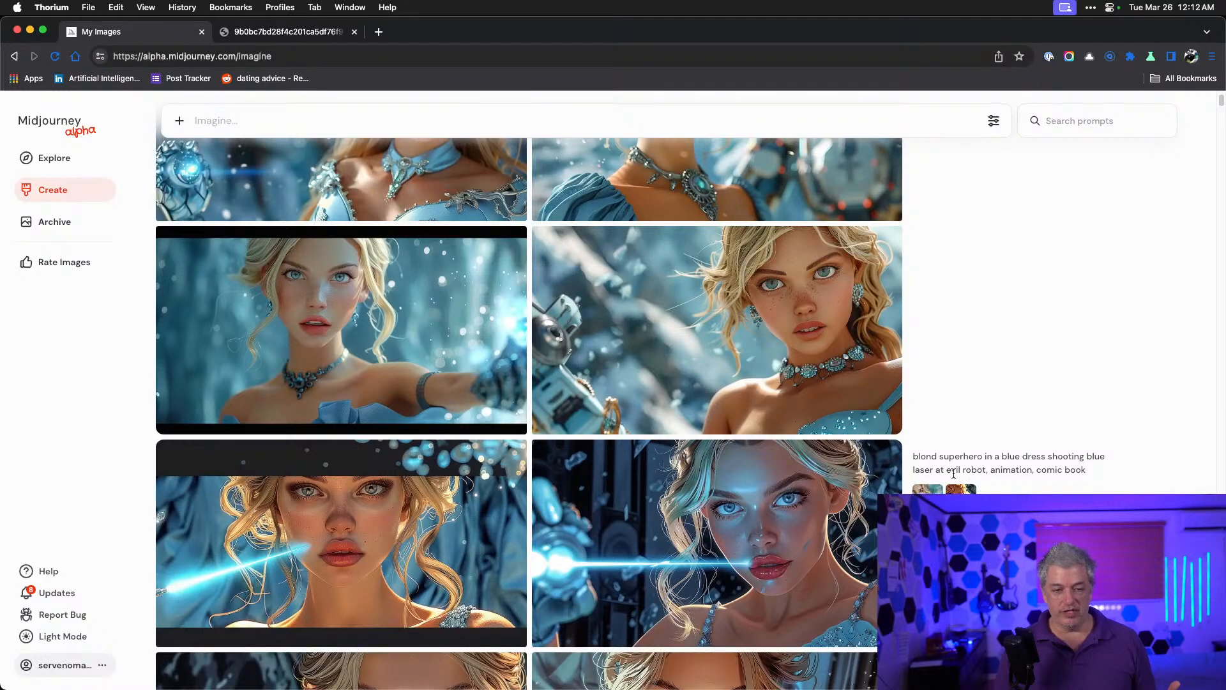
{"action": "scroll", "coordinate": [953, 471], "scroll_direction": "up", "scroll_amount": 9}
{"action": "scroll", "coordinate": [952, 473], "scroll_direction": "up", "scroll_amount": 10}
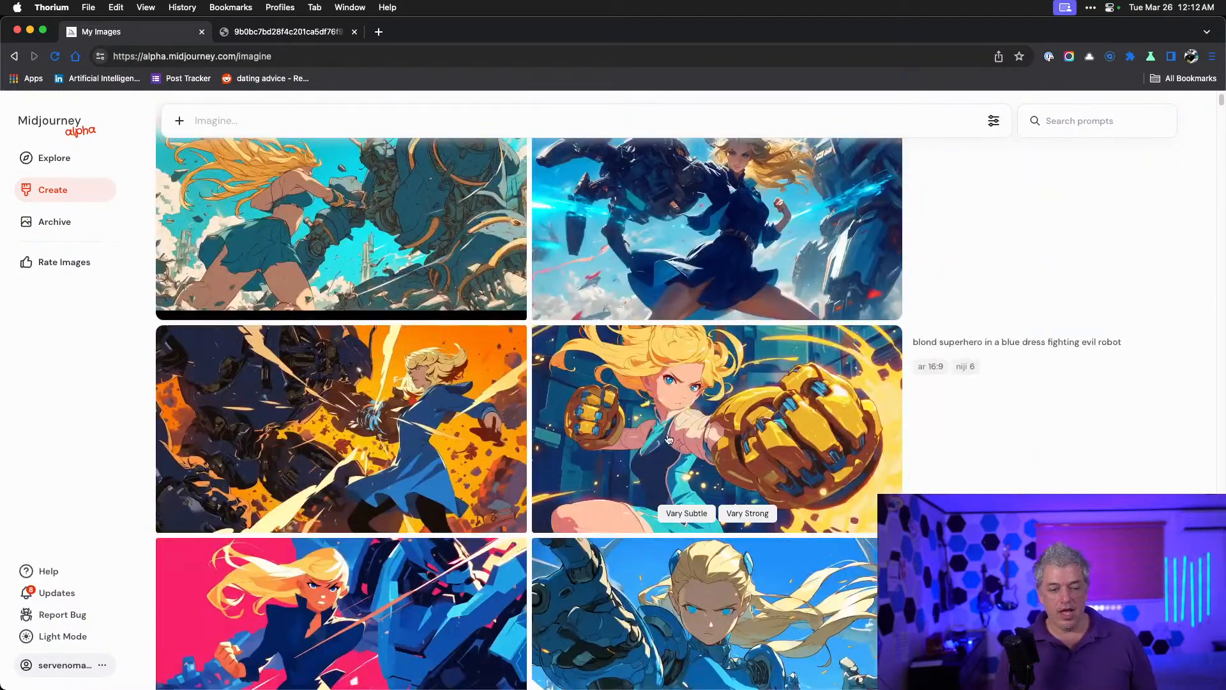
{"action": "scroll", "coordinate": [668, 439], "scroll_direction": "down", "scroll_amount": 3}
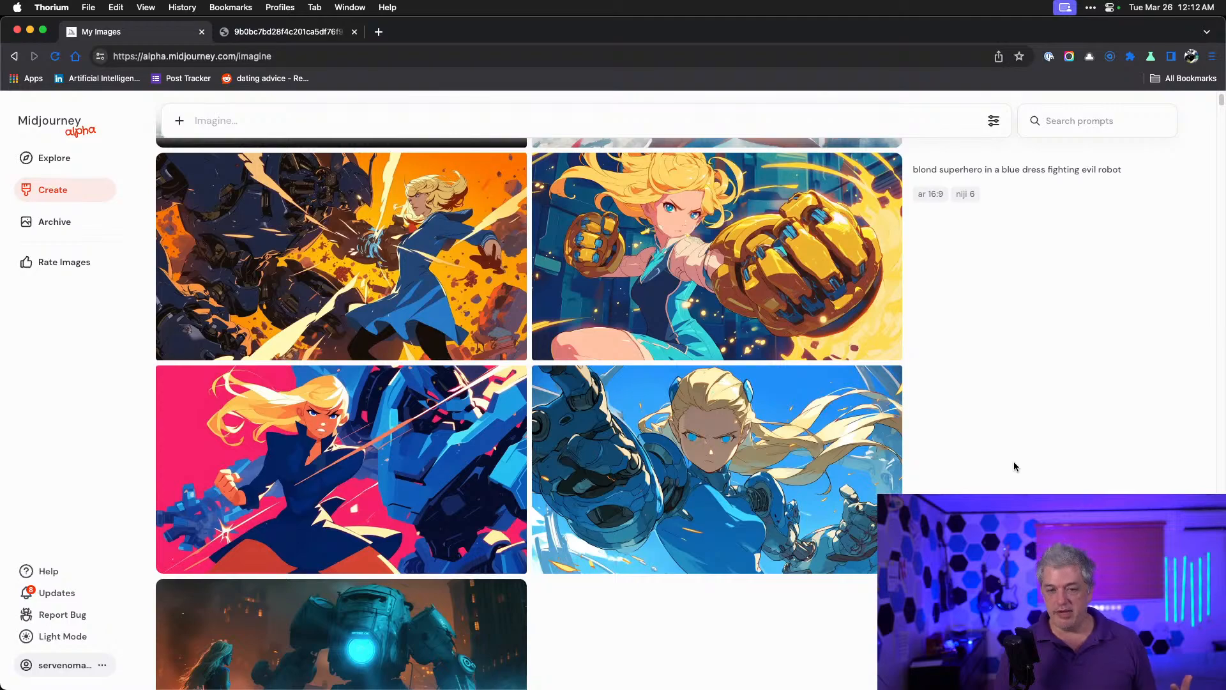
- Search the earlier image history for character reference examples, from the blue tire mascot to the cyber security expert and mad scientist sets
{"action": "scroll", "coordinate": [999, 466], "scroll_direction": "down", "scroll_amount": 20}
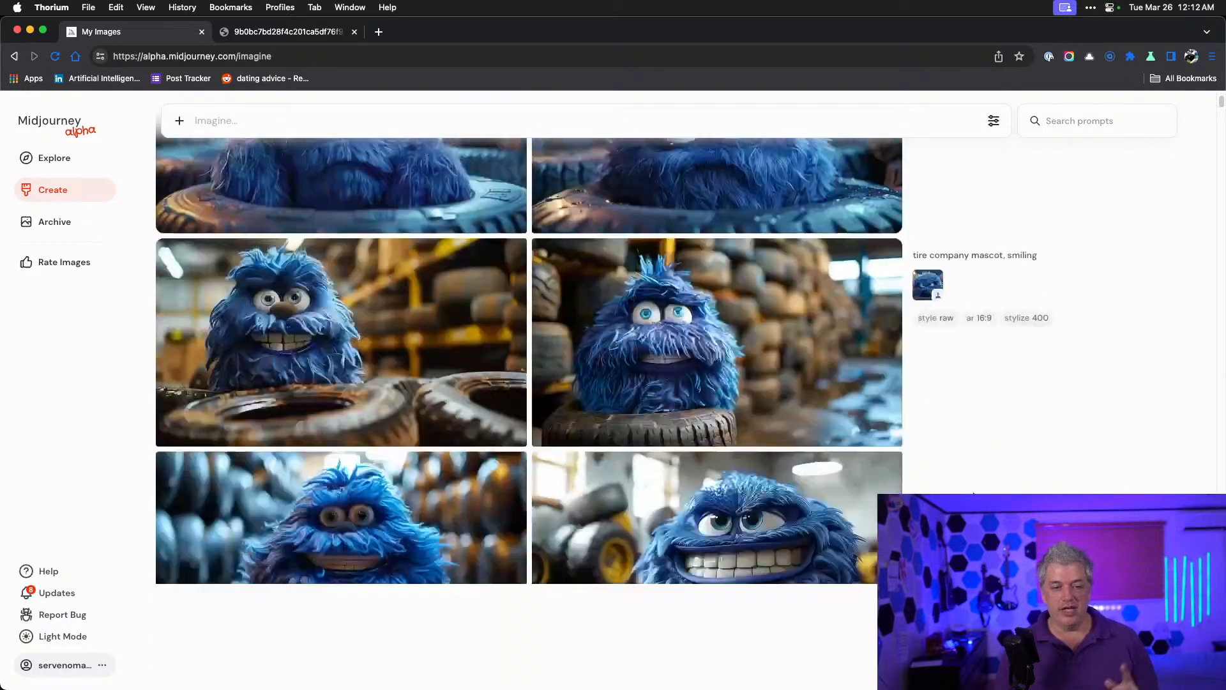
{"action": "scroll", "coordinate": [973, 494], "scroll_direction": "down", "scroll_amount": 20}
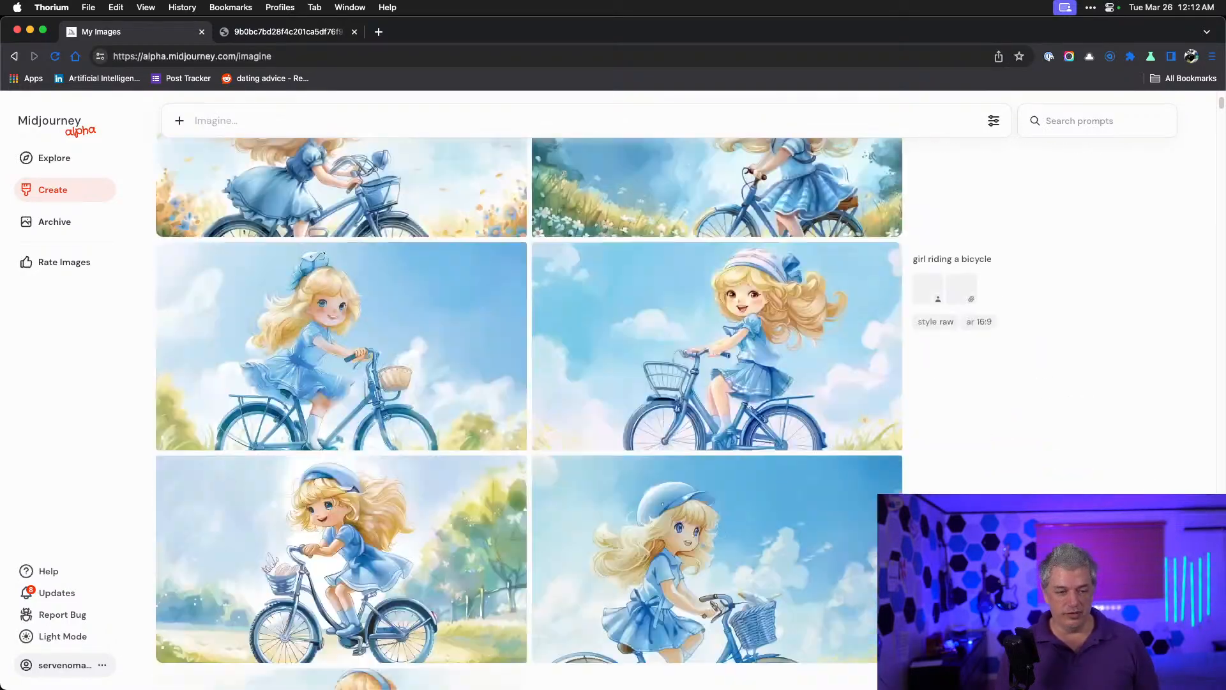
{"action": "scroll", "coordinate": [529, 390], "scroll_direction": "down", "scroll_amount": 20}
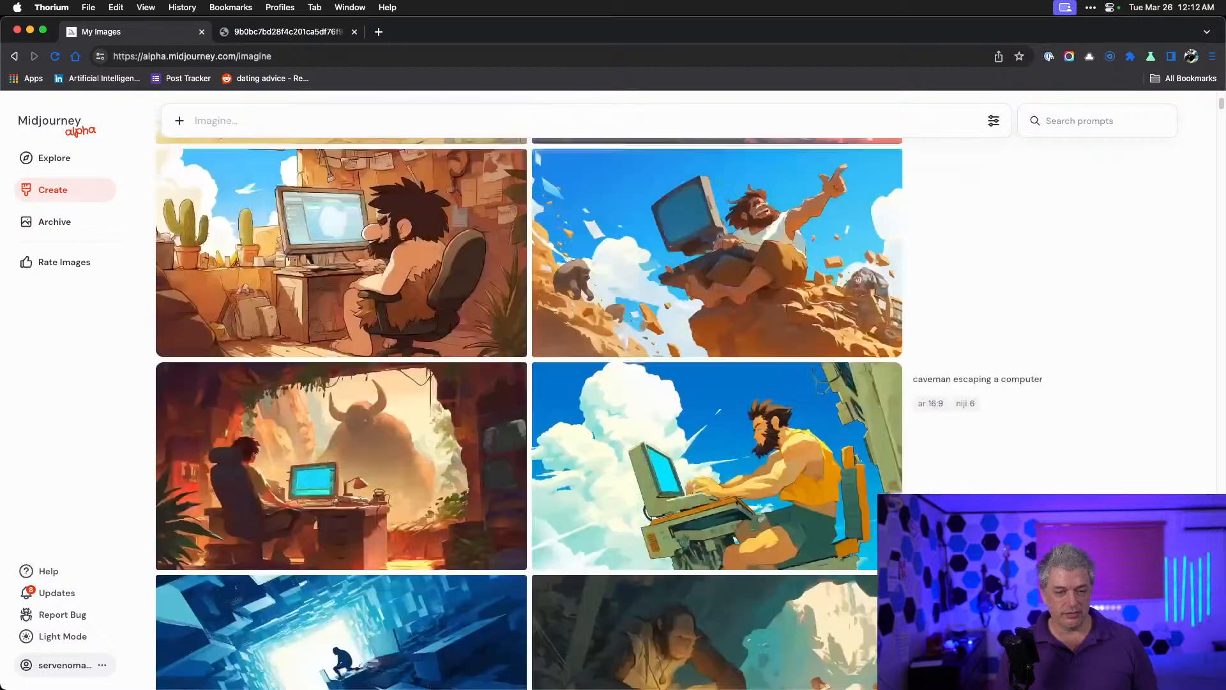
{"action": "scroll", "coordinate": [528, 389], "scroll_direction": "up", "scroll_amount": 8}
{"action": "scroll", "coordinate": [529, 389], "scroll_direction": "down", "scroll_amount": 20}
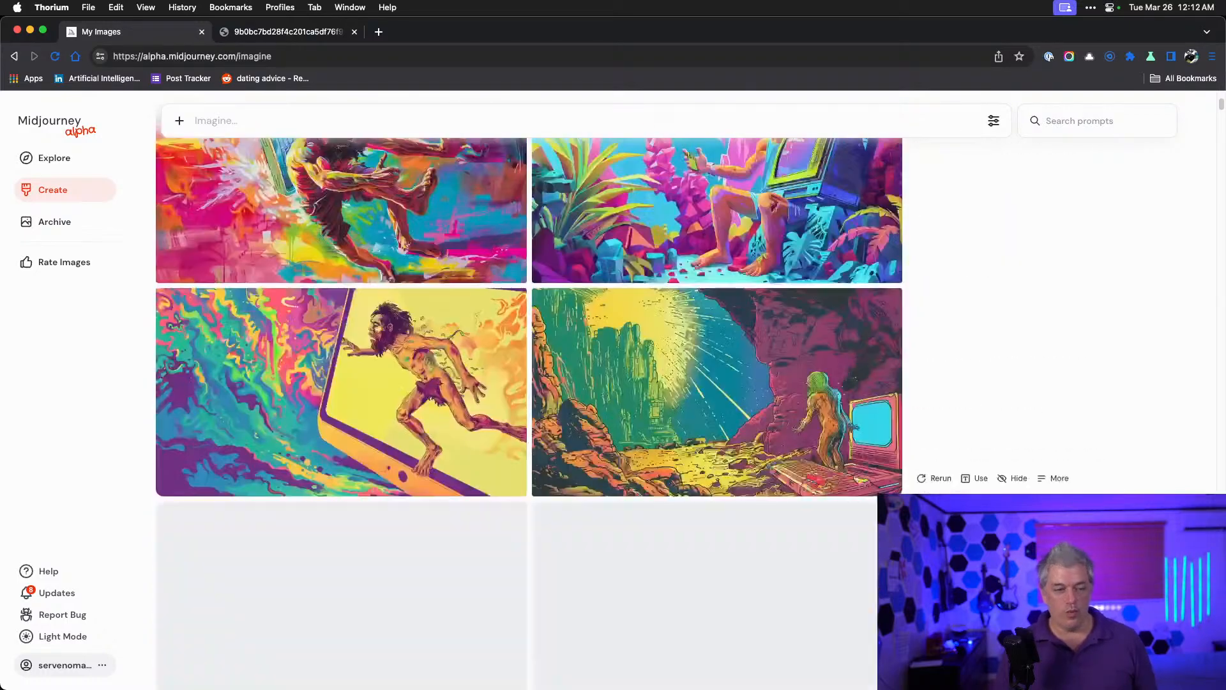
{"action": "scroll", "coordinate": [529, 390], "scroll_direction": "up", "scroll_amount": 20}
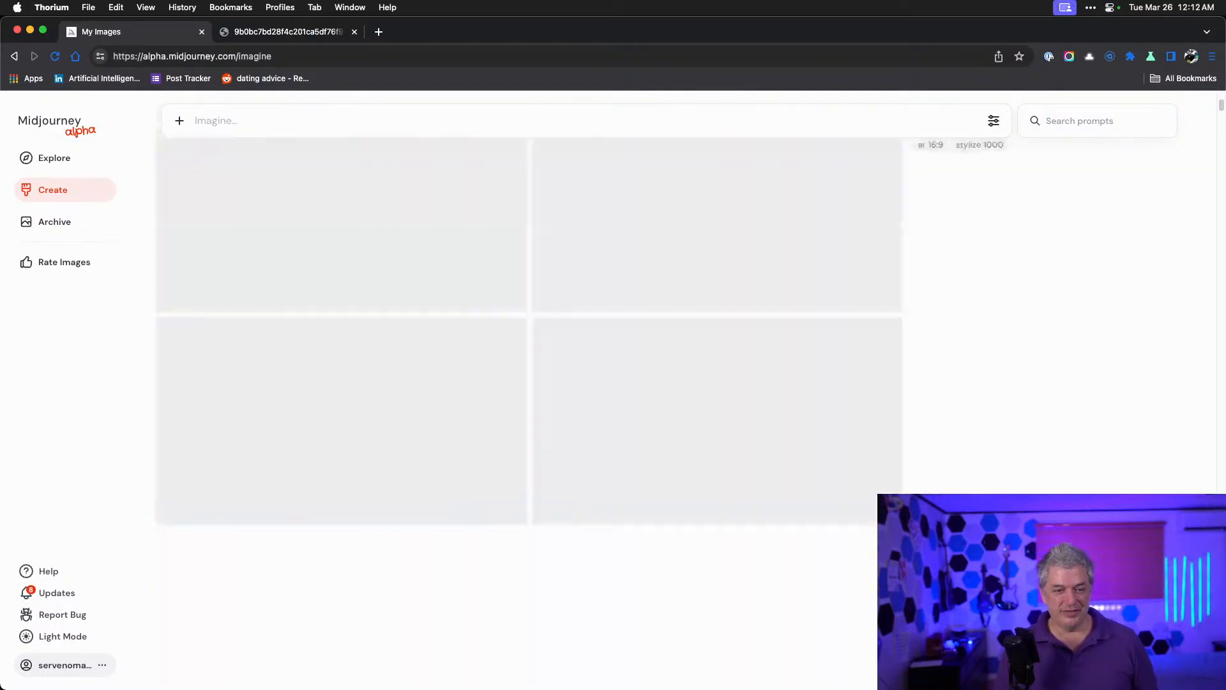
{"action": "scroll", "coordinate": [529, 390], "scroll_direction": "down", "scroll_amount": 20}
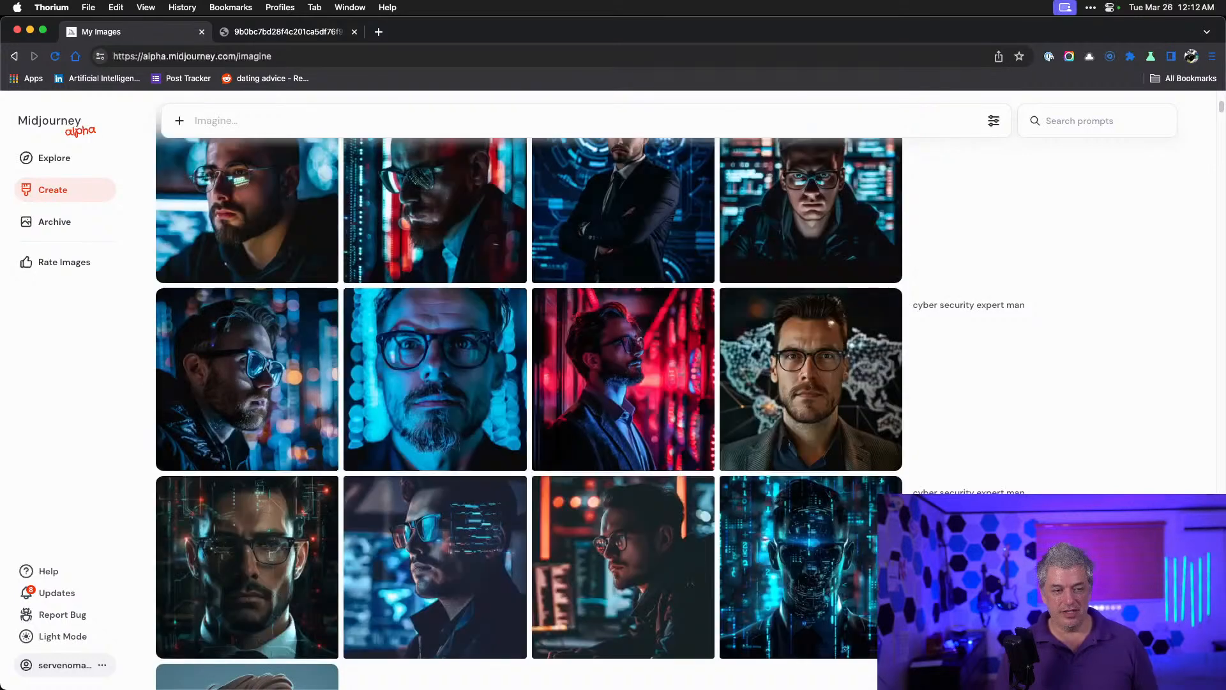
{"action": "scroll", "coordinate": [529, 390], "scroll_direction": "up", "scroll_amount": 18}
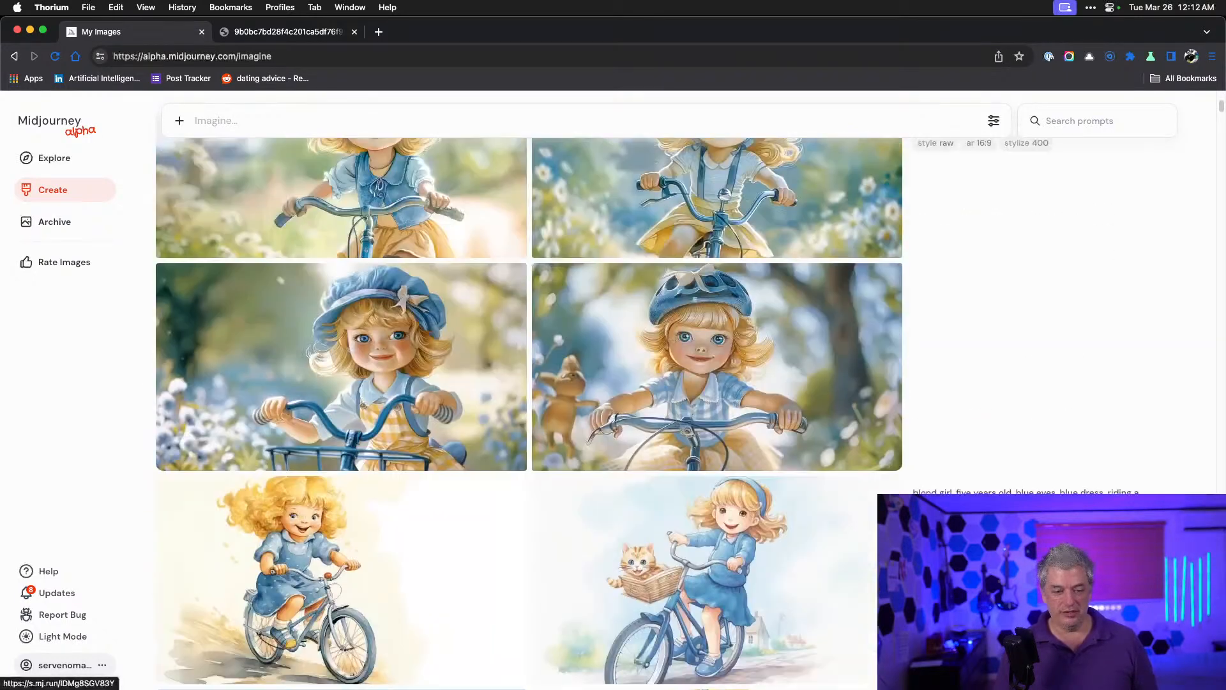
{"action": "scroll", "coordinate": [529, 389], "scroll_direction": "down", "scroll_amount": 20}
{"action": "scroll", "coordinate": [528, 390], "scroll_direction": "down", "scroll_amount": 8}
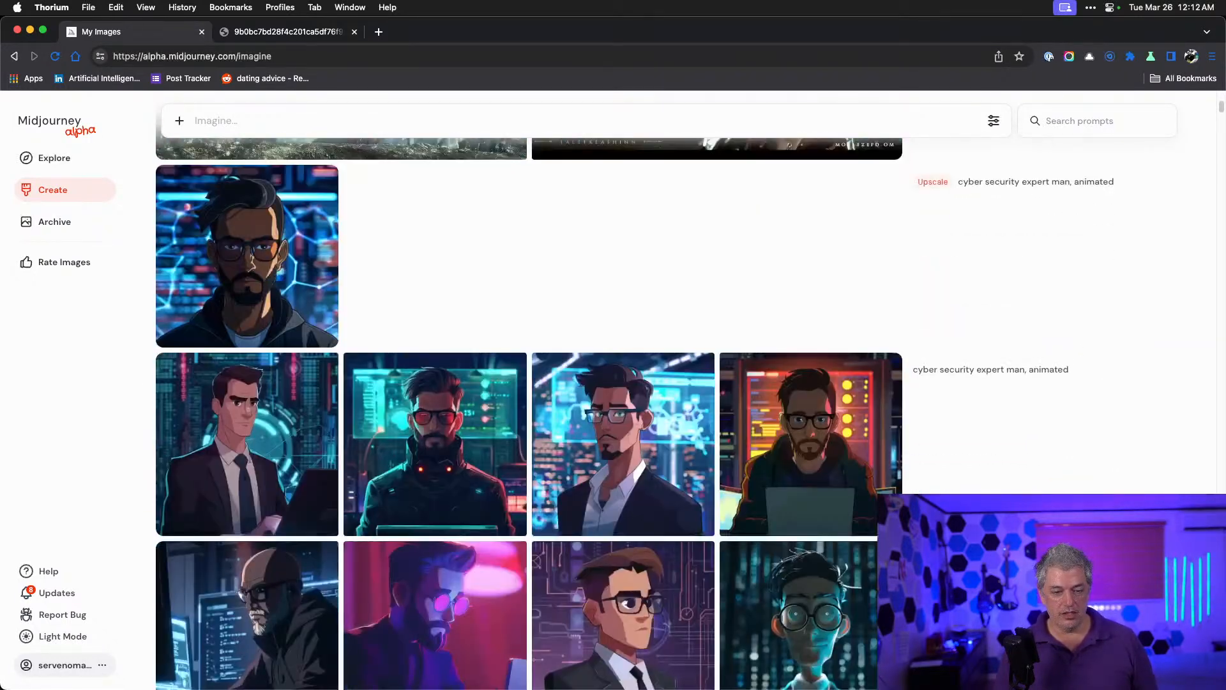
{"action": "scroll", "coordinate": [529, 390], "scroll_direction": "up", "scroll_amount": 5}
{"action": "scroll", "coordinate": [529, 389], "scroll_direction": "up", "scroll_amount": 5}
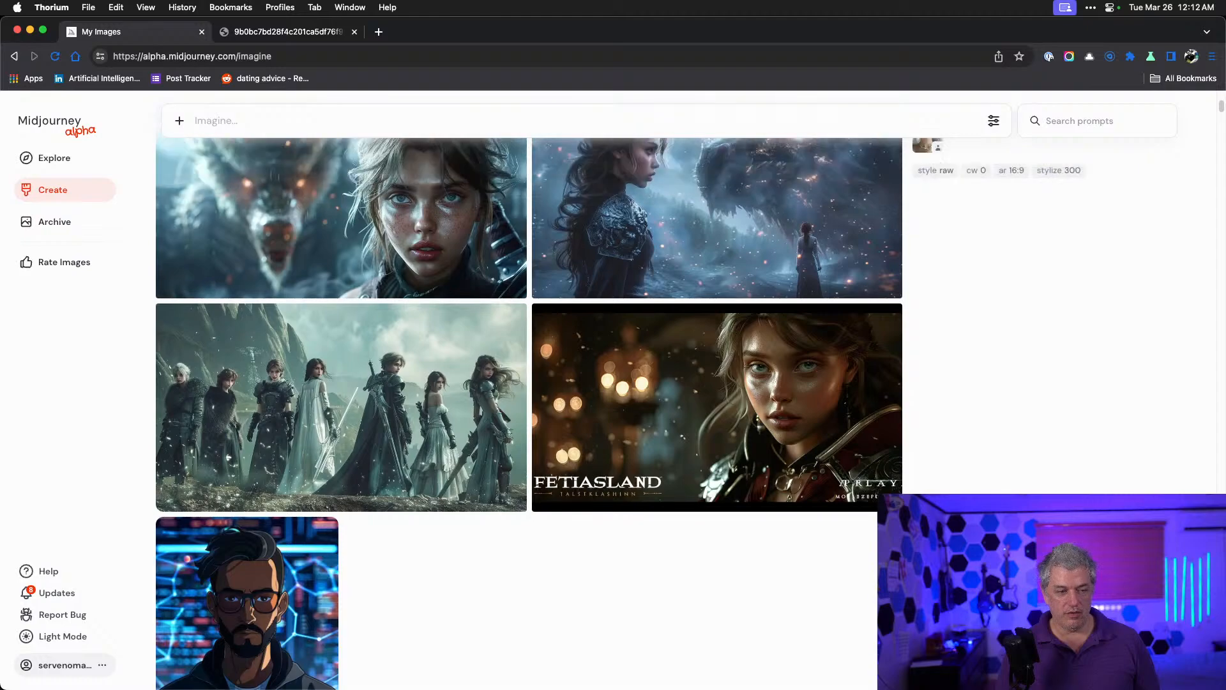
{"action": "scroll", "coordinate": [529, 390], "scroll_direction": "down", "scroll_amount": 12}
{"action": "scroll", "coordinate": [528, 390], "scroll_direction": "down", "scroll_amount": 5}
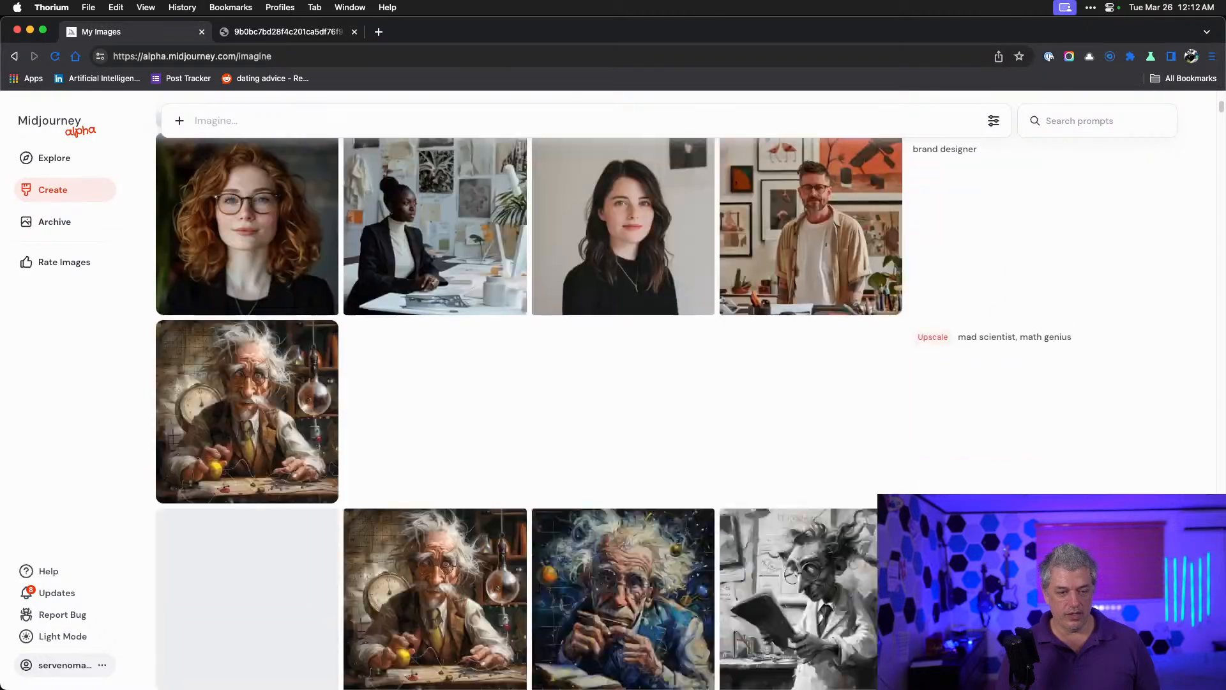
- Examine the "cowgirl riding a horse, holding a revolver" and "final fantasy loading screen" sets made with character weight 0
{"action": "scroll", "coordinate": [528, 390], "scroll_direction": "up", "scroll_amount": 20}
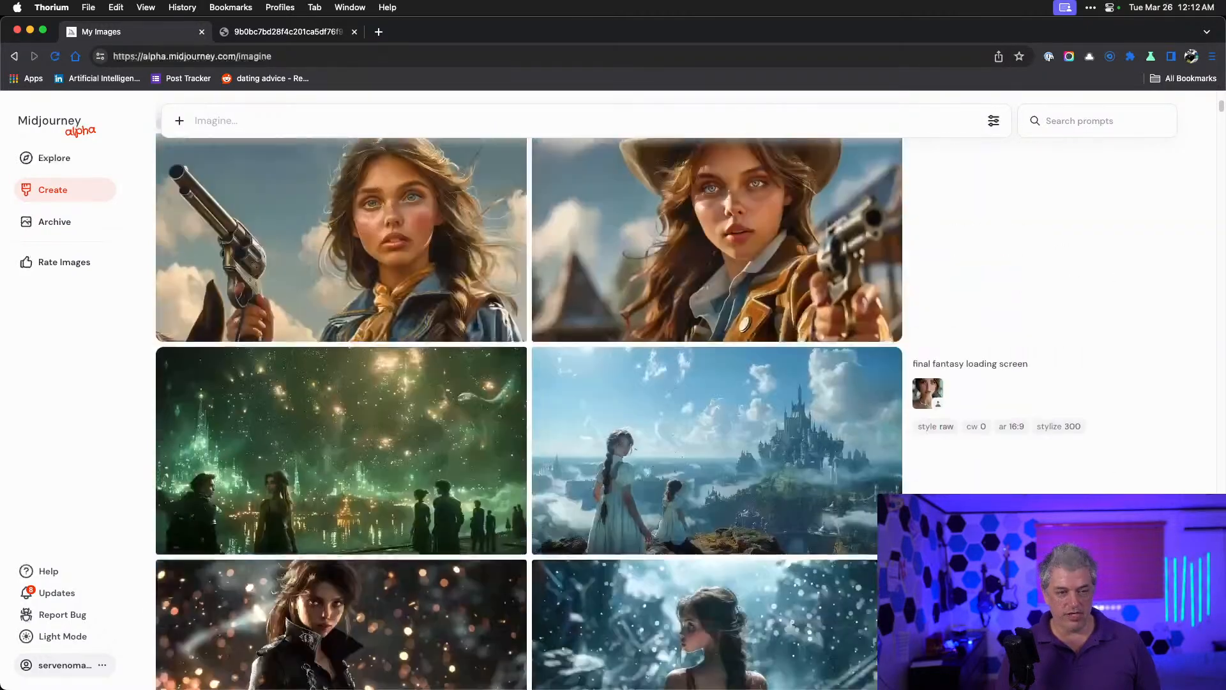
{"action": "scroll", "coordinate": [529, 389], "scroll_direction": "up", "scroll_amount": 20}
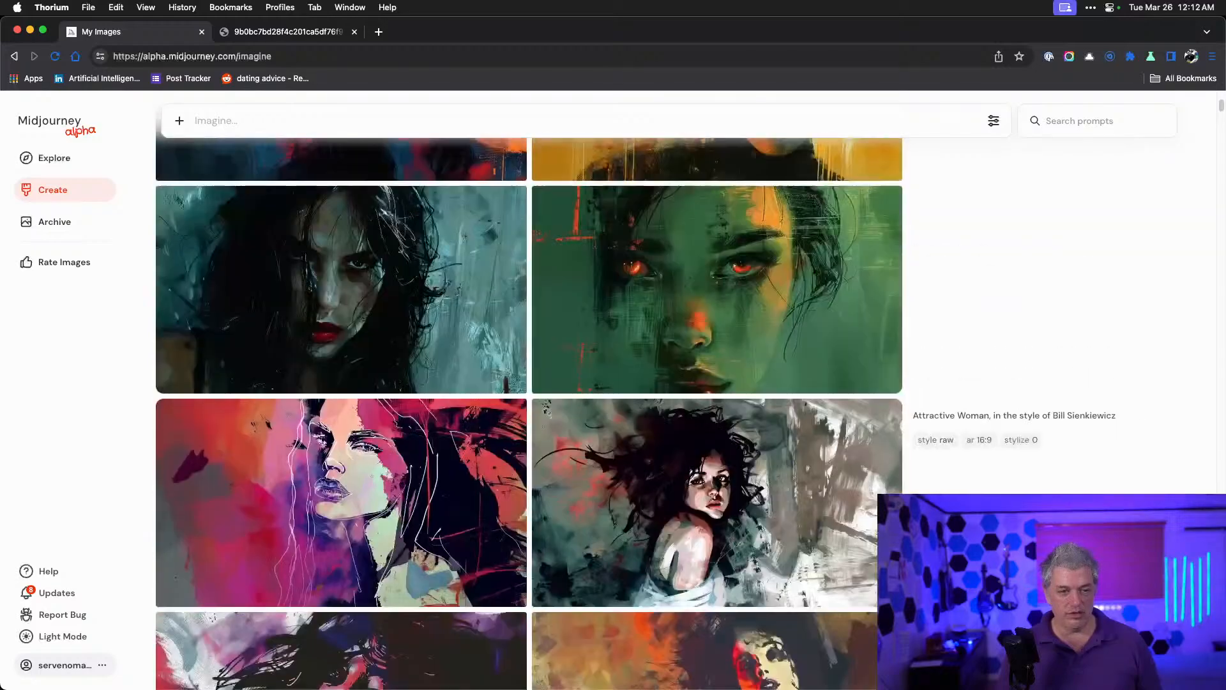
{"action": "scroll", "coordinate": [529, 390], "scroll_direction": "down", "scroll_amount": 20}
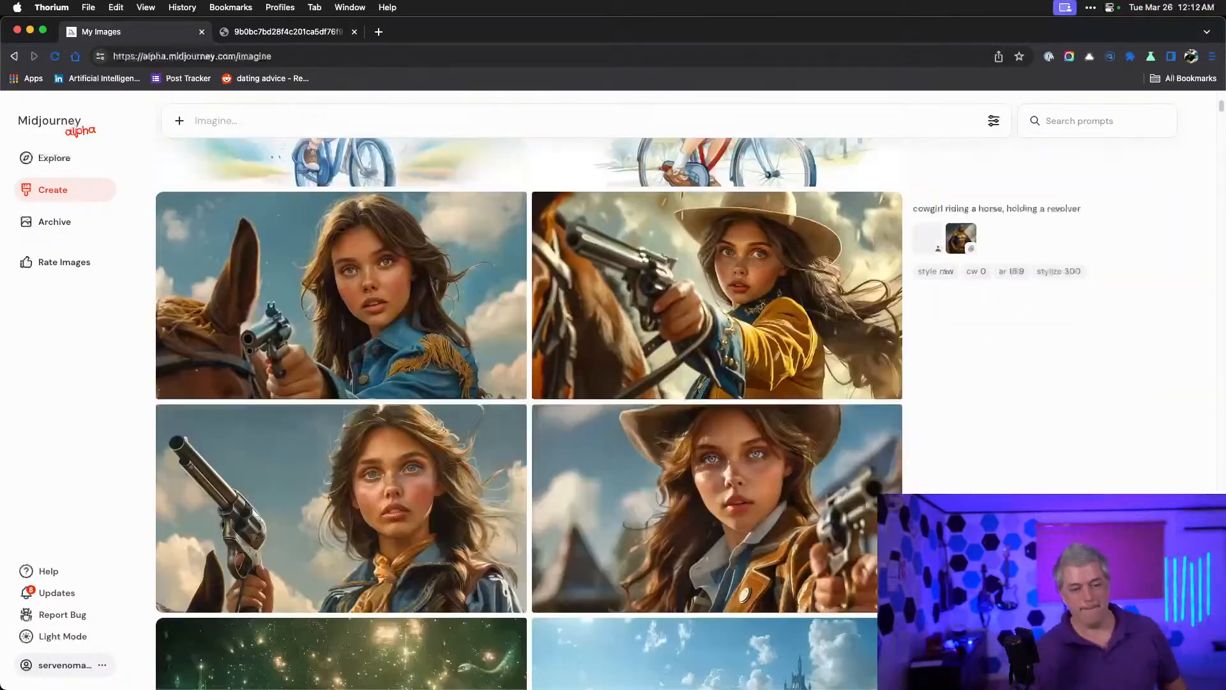
{"action": "scroll", "coordinate": [990, 476], "scroll_direction": "up", "scroll_amount": 4}
{"action": "scroll", "coordinate": [990, 476], "scroll_direction": "down", "scroll_amount": 10}
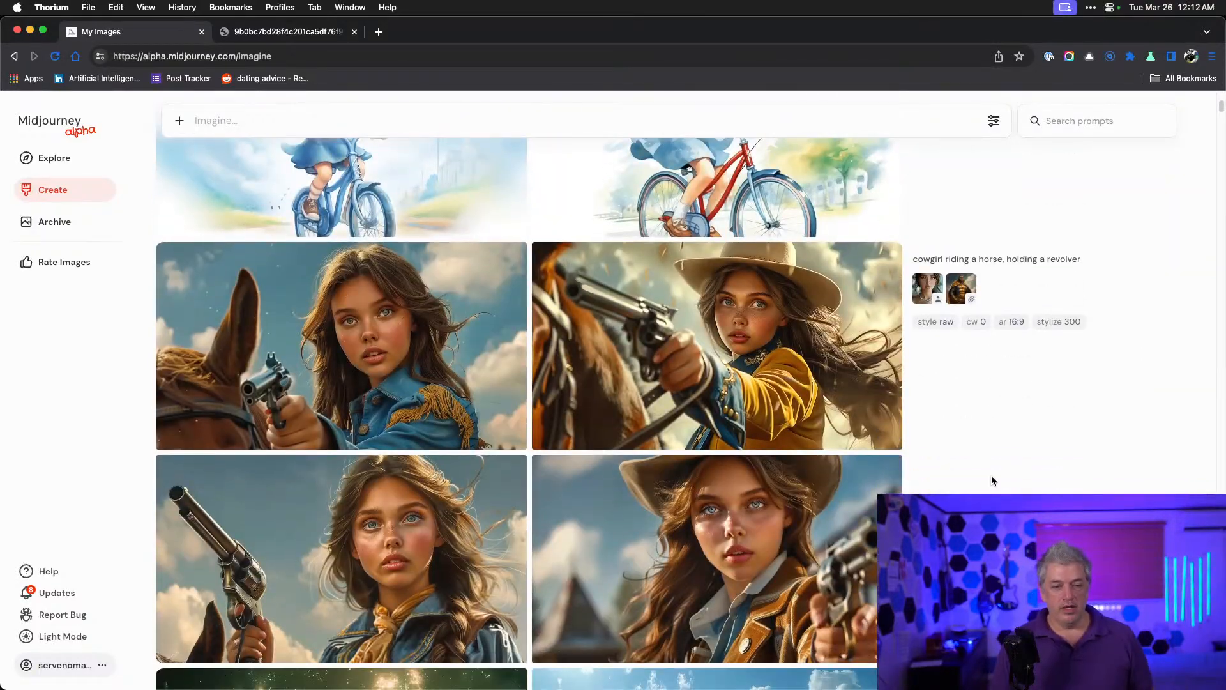
{"action": "scroll", "coordinate": [989, 475], "scroll_direction": "down", "scroll_amount": 10}
{"action": "scroll", "coordinate": [936, 309], "scroll_direction": "up", "scroll_amount": 6}
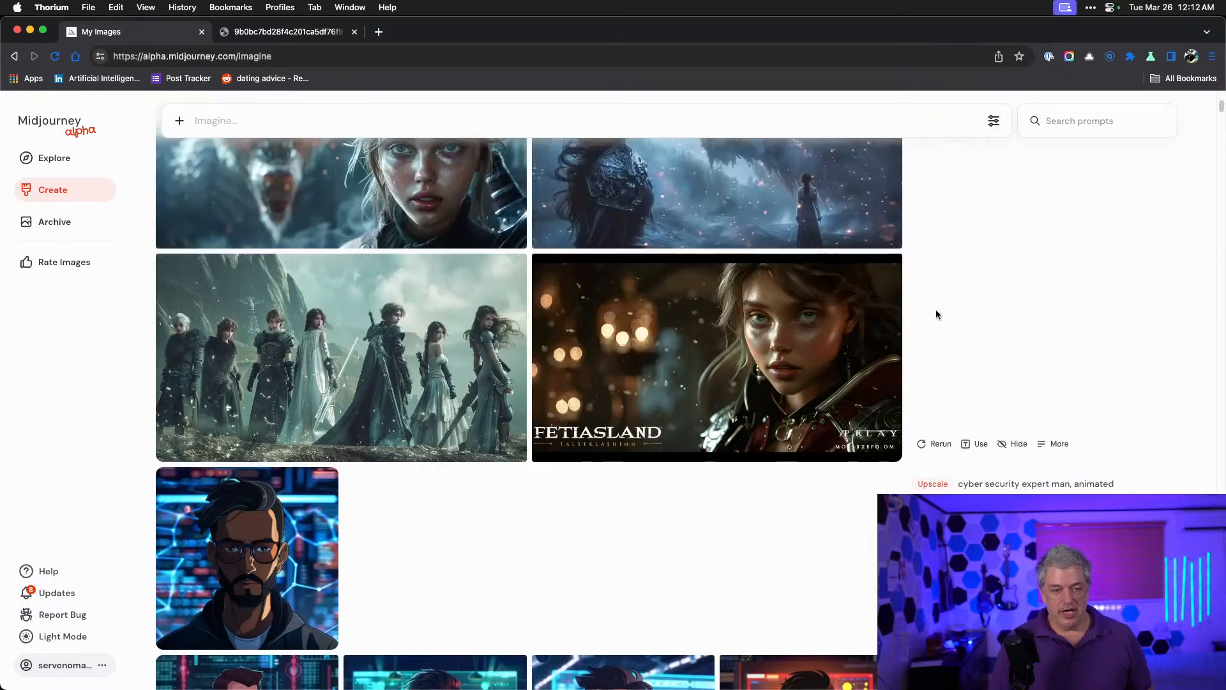
{"action": "scroll", "coordinate": [974, 296], "scroll_direction": "up", "scroll_amount": 8}
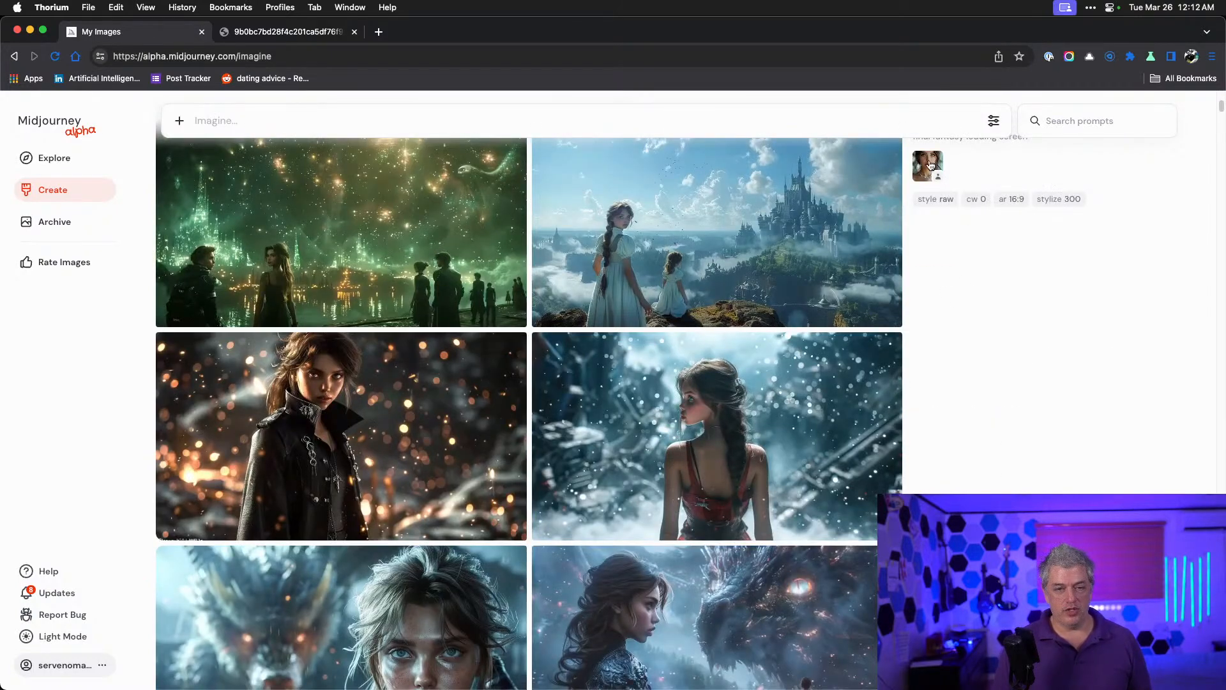
- View the portrait used as character reference for "final fantasy loading screen" and compare it with the generated images
{"action": "left_click", "coordinate": [932, 164]}
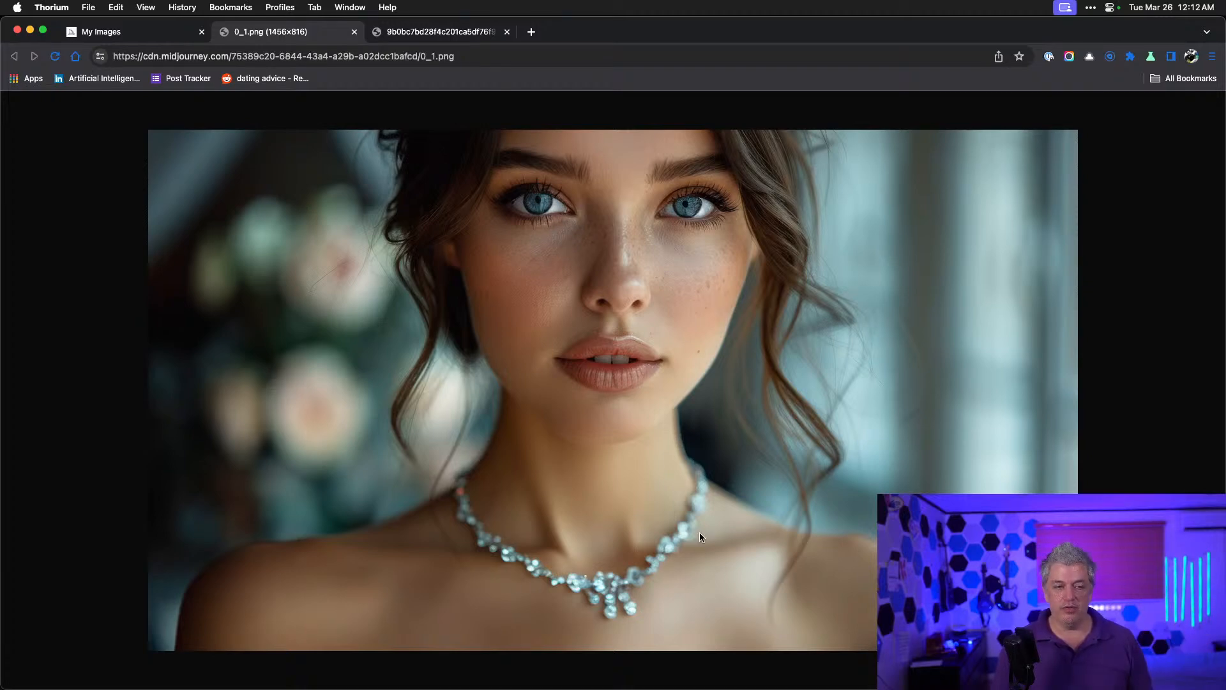
{"action": "left_click", "coordinate": [153, 32]}
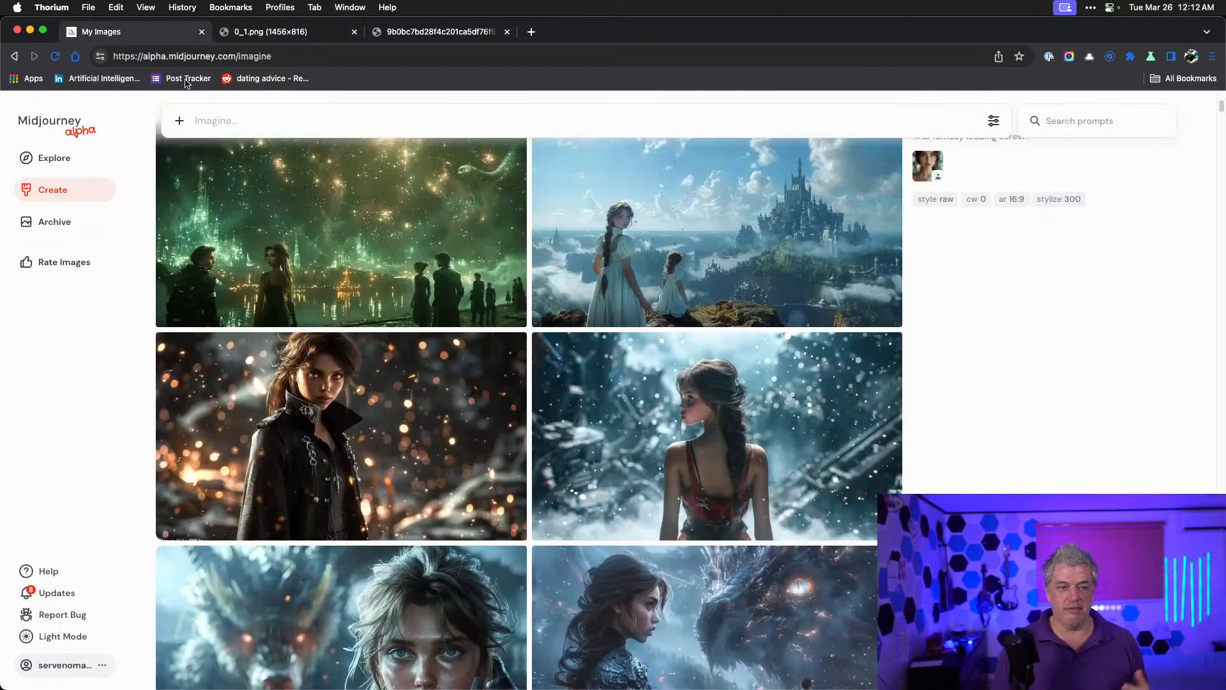
{"action": "scroll", "coordinate": [999, 358], "scroll_direction": "down", "scroll_amount": 3}
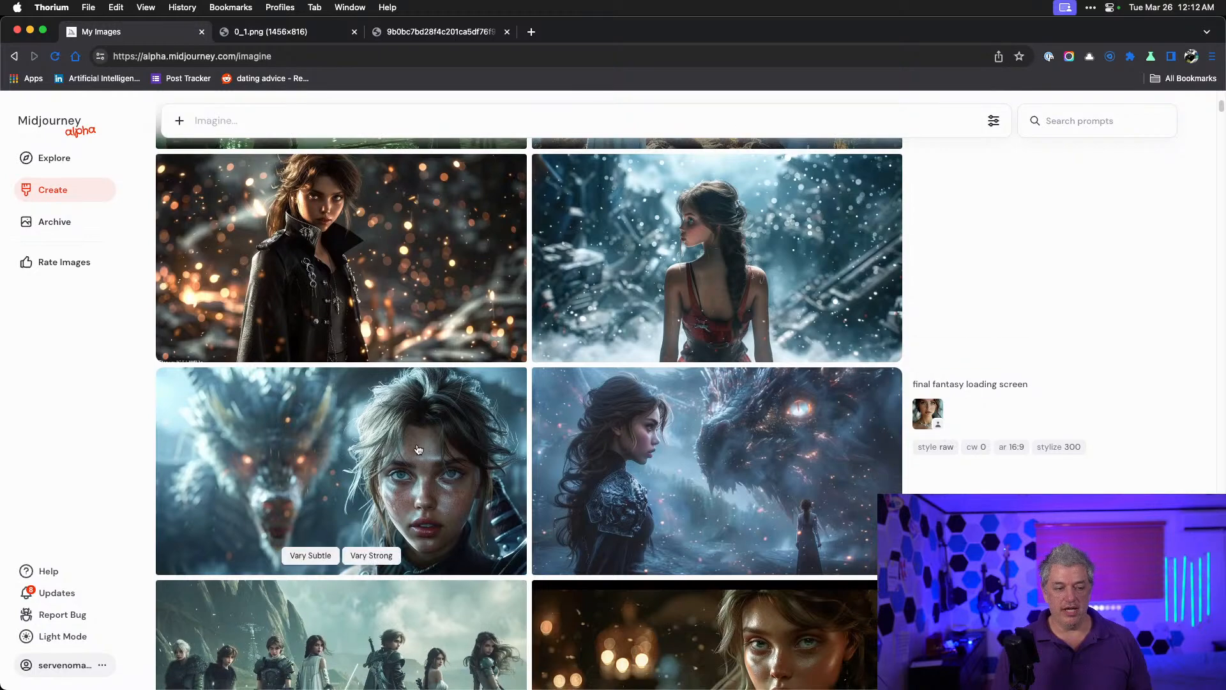
{"action": "scroll", "coordinate": [418, 449], "scroll_direction": "down", "scroll_amount": 3}
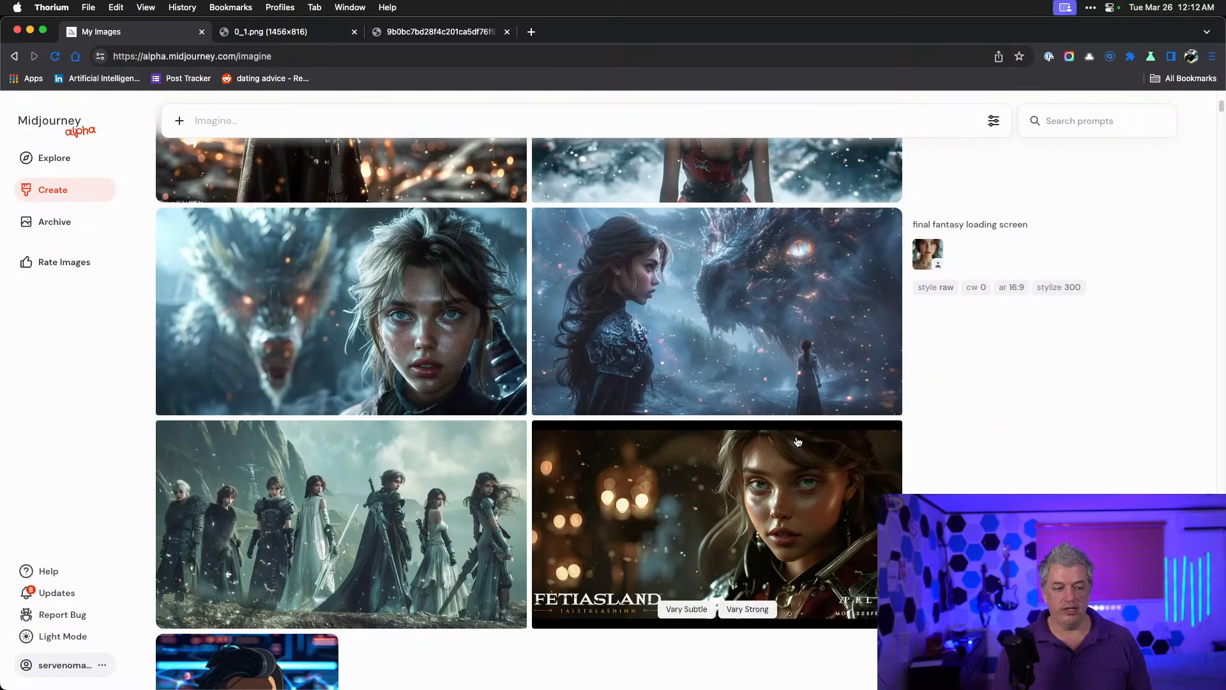
{"action": "scroll", "coordinate": [540, 483], "scroll_direction": "up", "scroll_amount": 4}
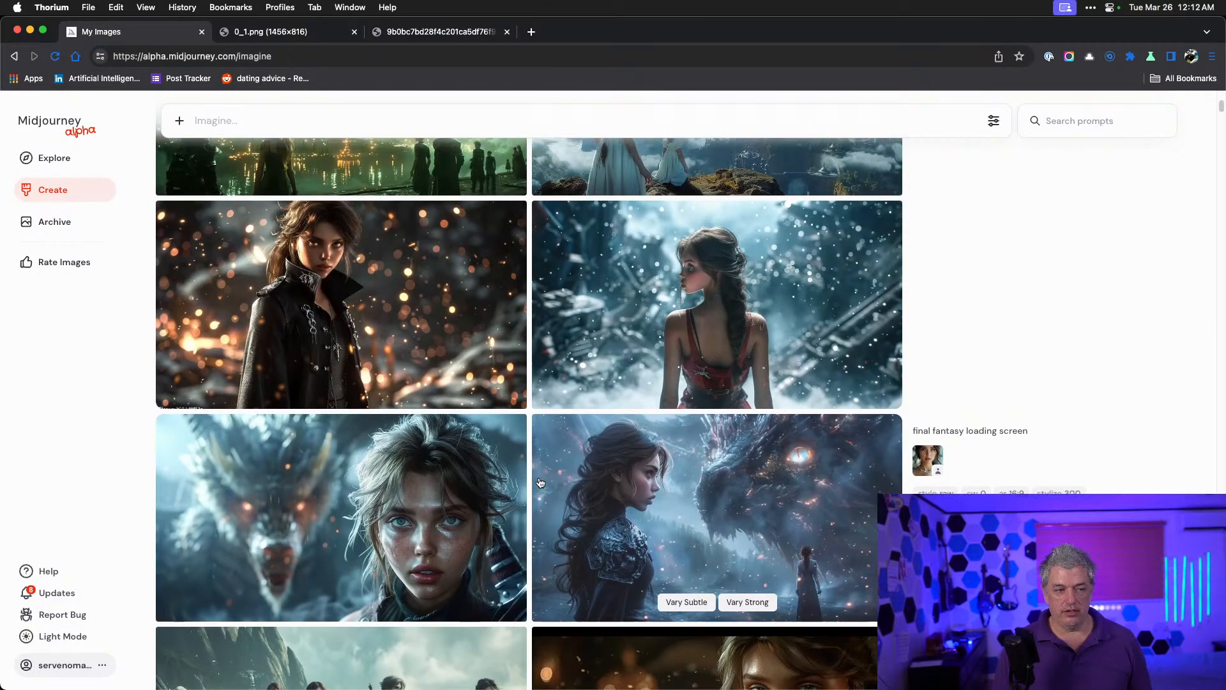
{"action": "scroll", "coordinate": [541, 483], "scroll_direction": "up", "scroll_amount": 3}
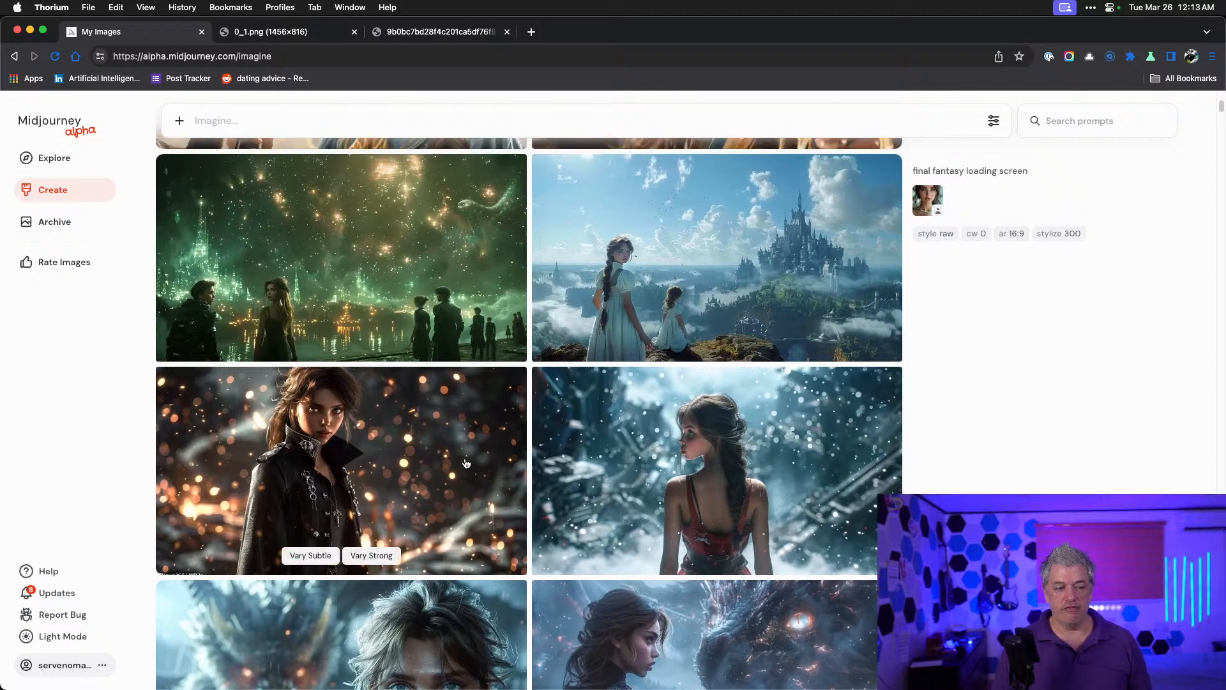
- View four "final fantasy loading screen" images enlarged: the black coat, braided hair, castle and green night city, and return to the image list
{"action": "left_click", "coordinate": [466, 461]}
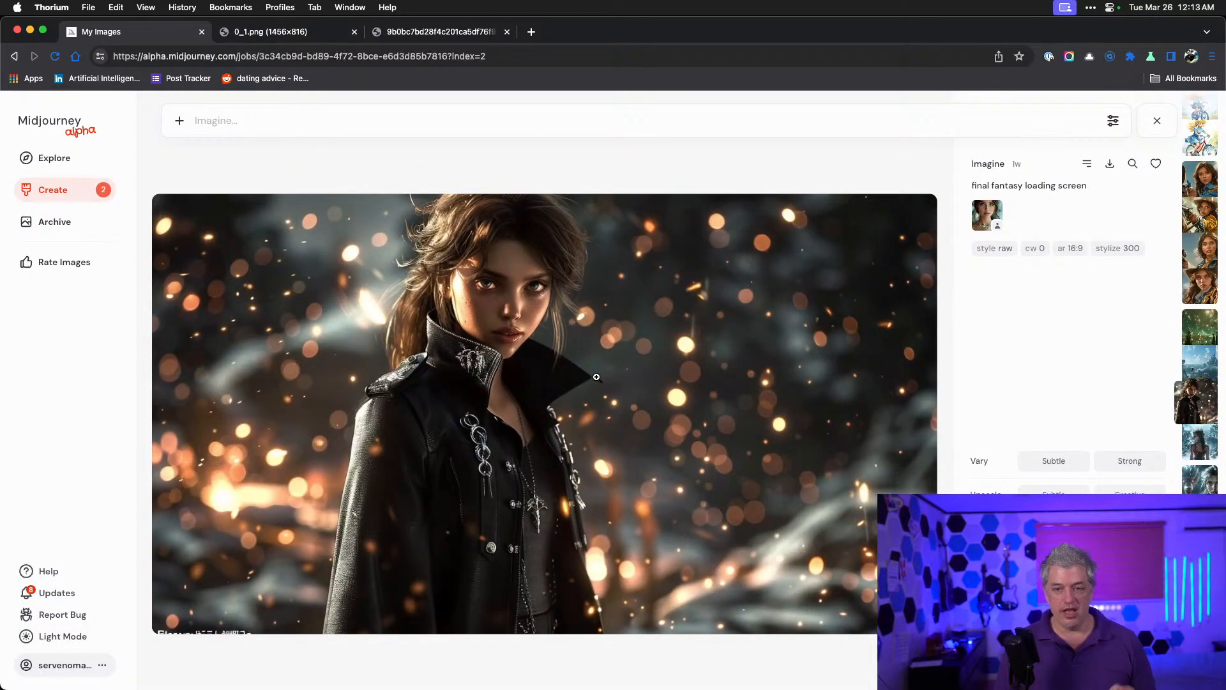
{"action": "left_click", "coordinate": [1196, 453]}
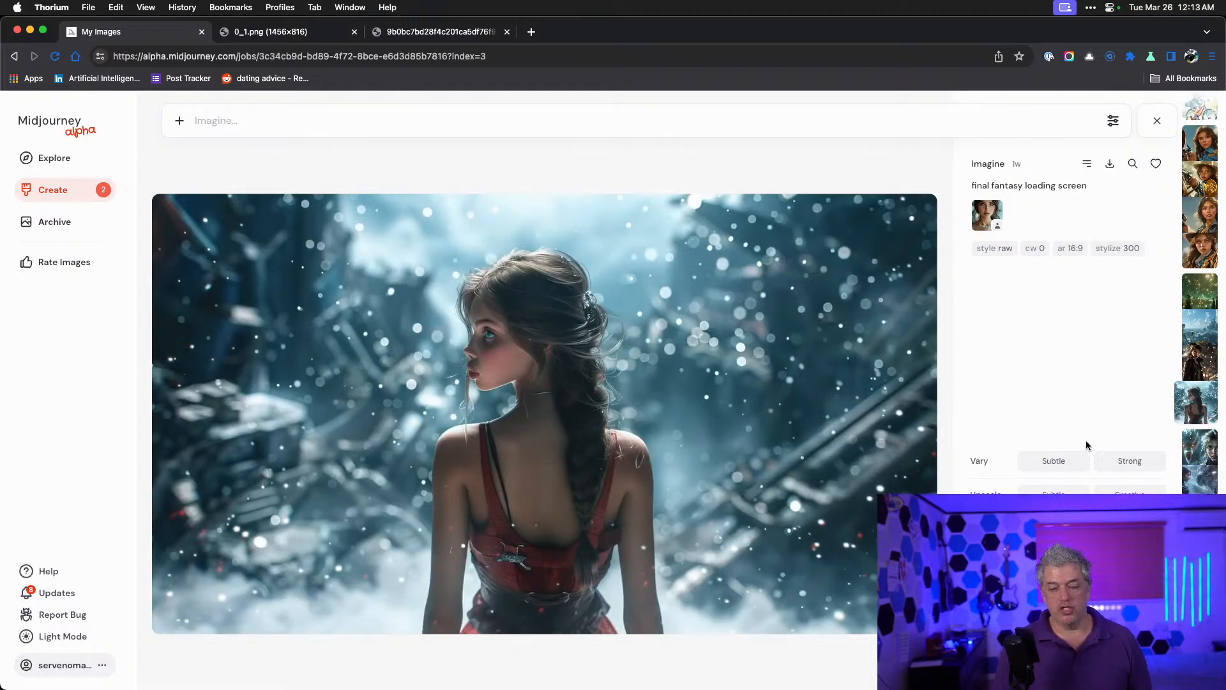
{"action": "left_click", "coordinate": [1196, 324]}
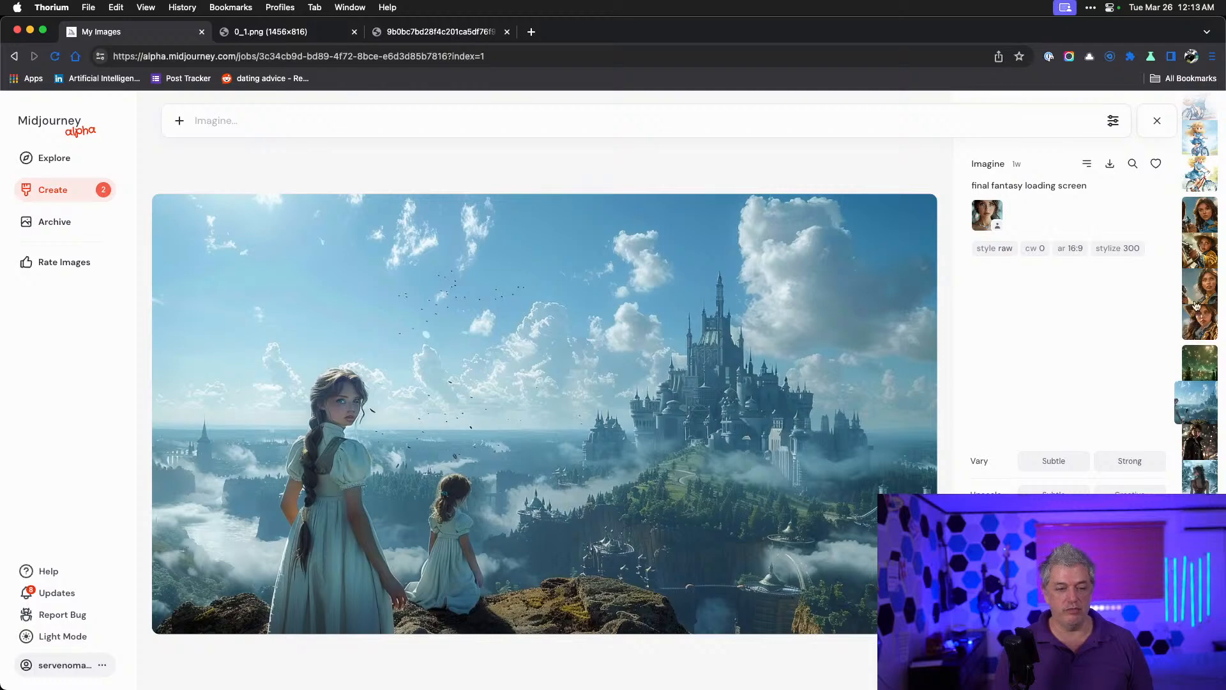
{"action": "left_click", "coordinate": [1198, 358]}
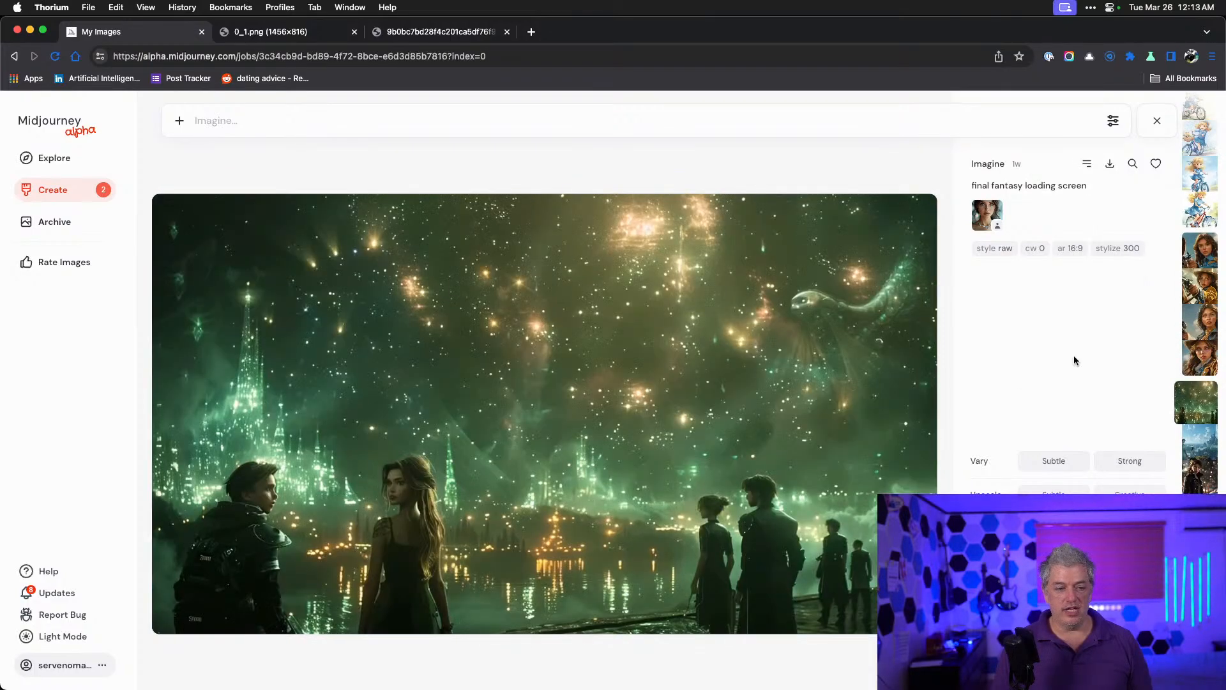
{"action": "left_click", "coordinate": [1157, 120]}
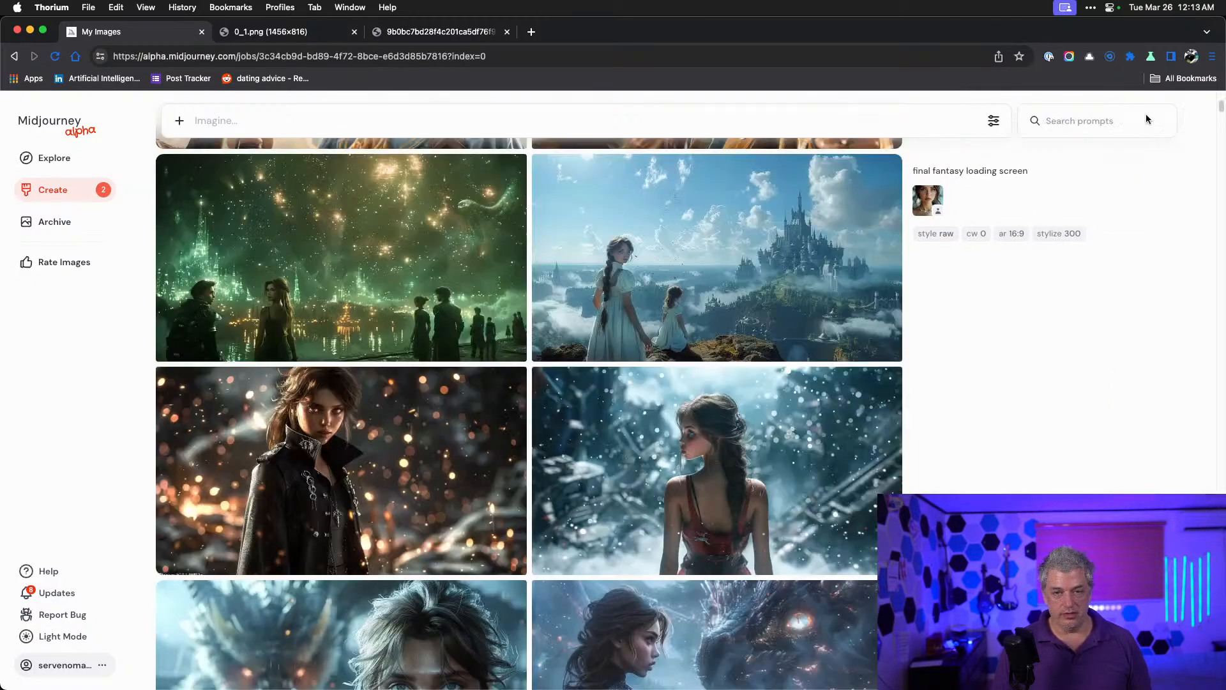
- Attach both reference images of the cowgirl set to a new prompt and reuse its text "cowgirl riding a horse, holding a revolver"
{"action": "scroll", "coordinate": [902, 399], "scroll_direction": "up", "scroll_amount": 6}
{"action": "scroll", "coordinate": [902, 400], "scroll_direction": "up", "scroll_amount": 2}
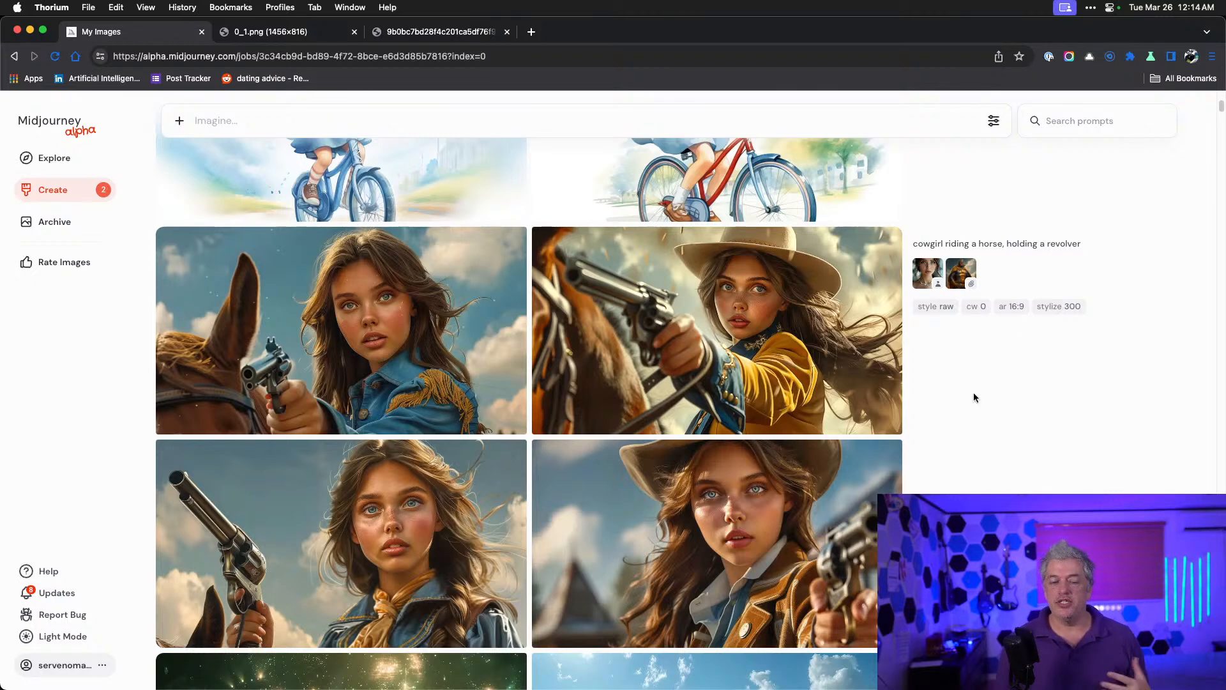
{"action": "left_click", "coordinate": [929, 273]}
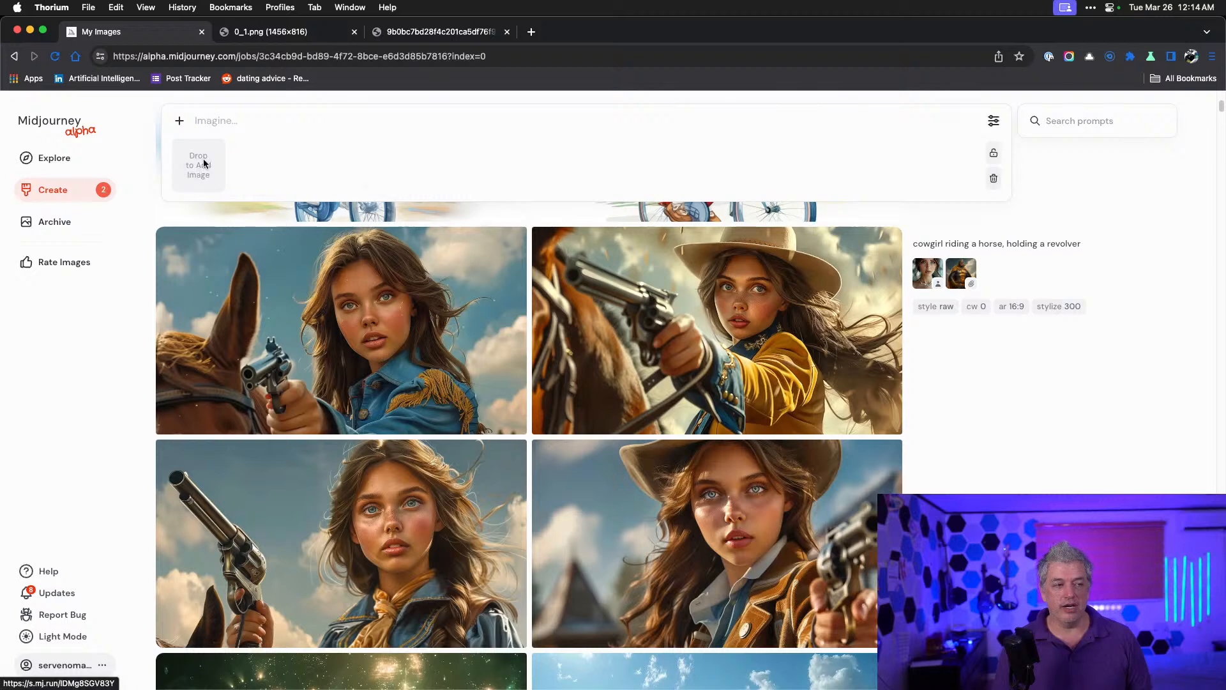
{"action": "left_click", "coordinate": [961, 272]}
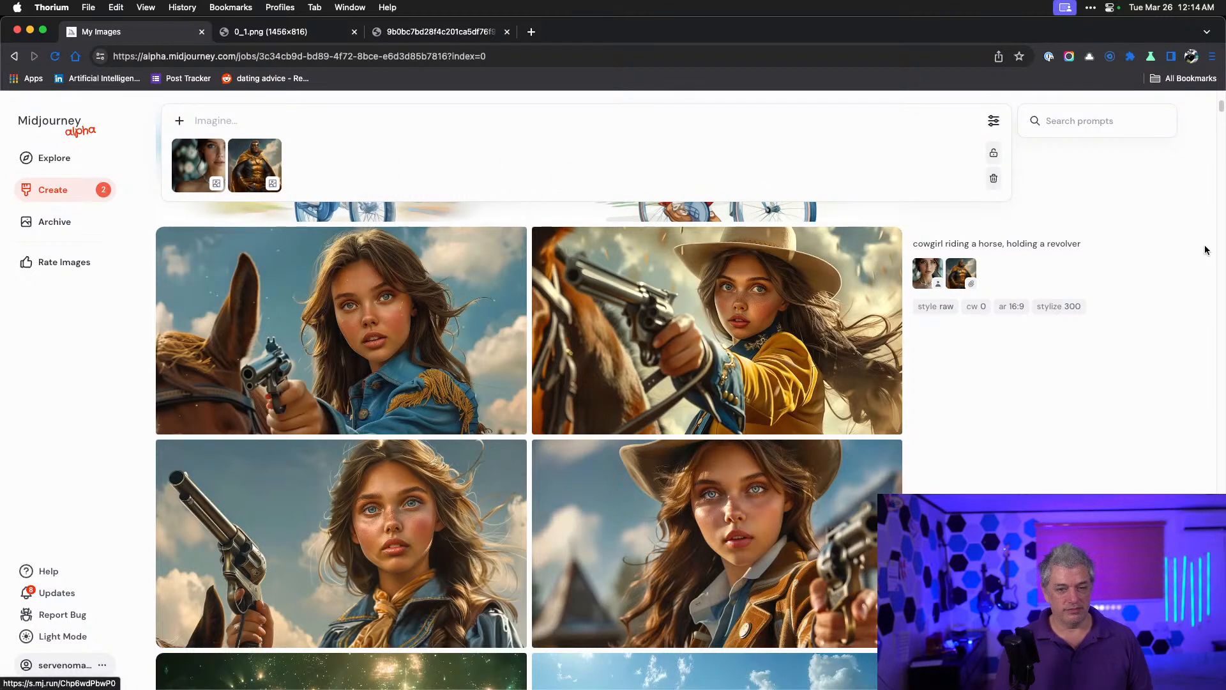
{"action": "left_click_drag", "start_coordinate": [1204, 251], "coordinate": [913, 246]}
{"action": "key", "text": "super+c"}
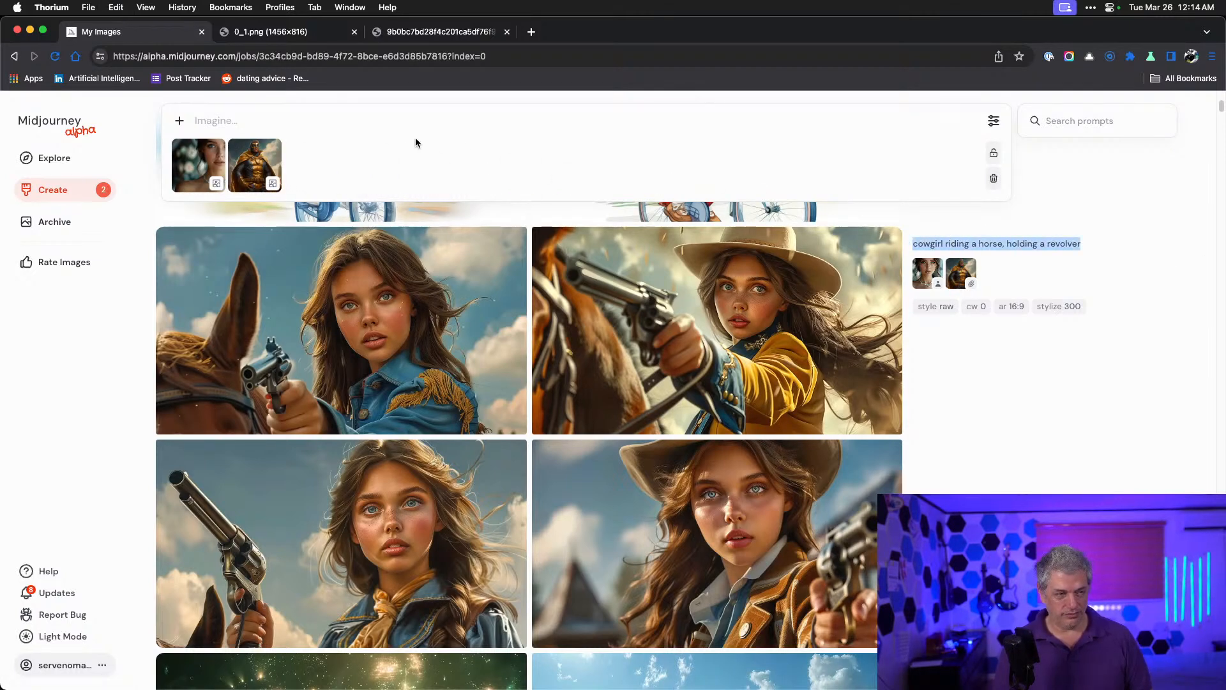
{"action": "left_click", "coordinate": [343, 121]}
{"action": "key", "text": "super+v"}
- Set the woman's portrait as character reference and the superhero image as style reference, and try to generate the cowgirl prompt with --cw 50
{"action": "left_click", "coordinate": [215, 183]}
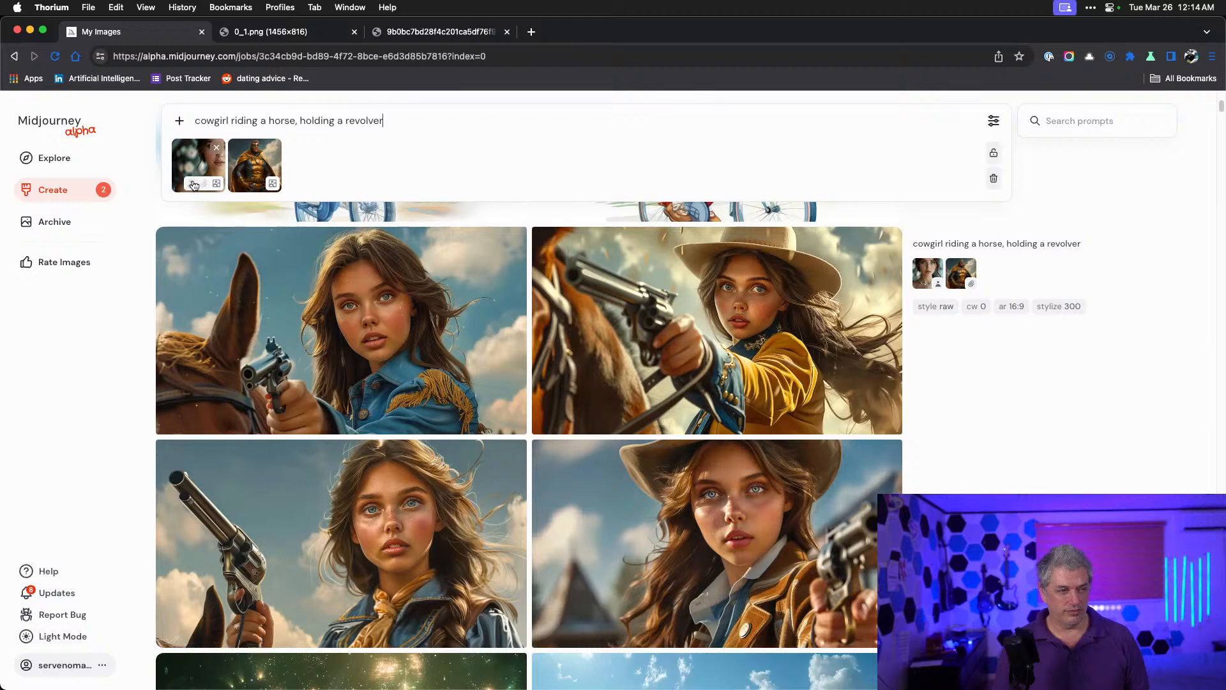
{"action": "left_click", "coordinate": [273, 183]}
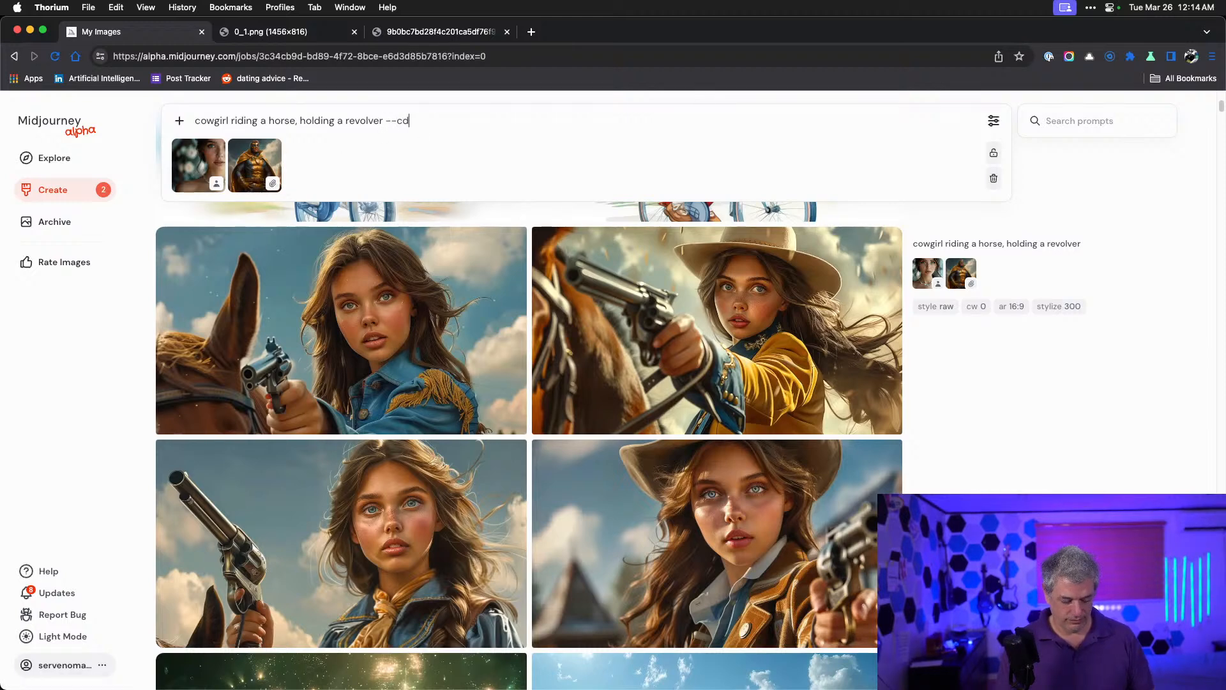
{"action": "type", "text": "--cw 50"}
{"action": "key", "text": "Return"}
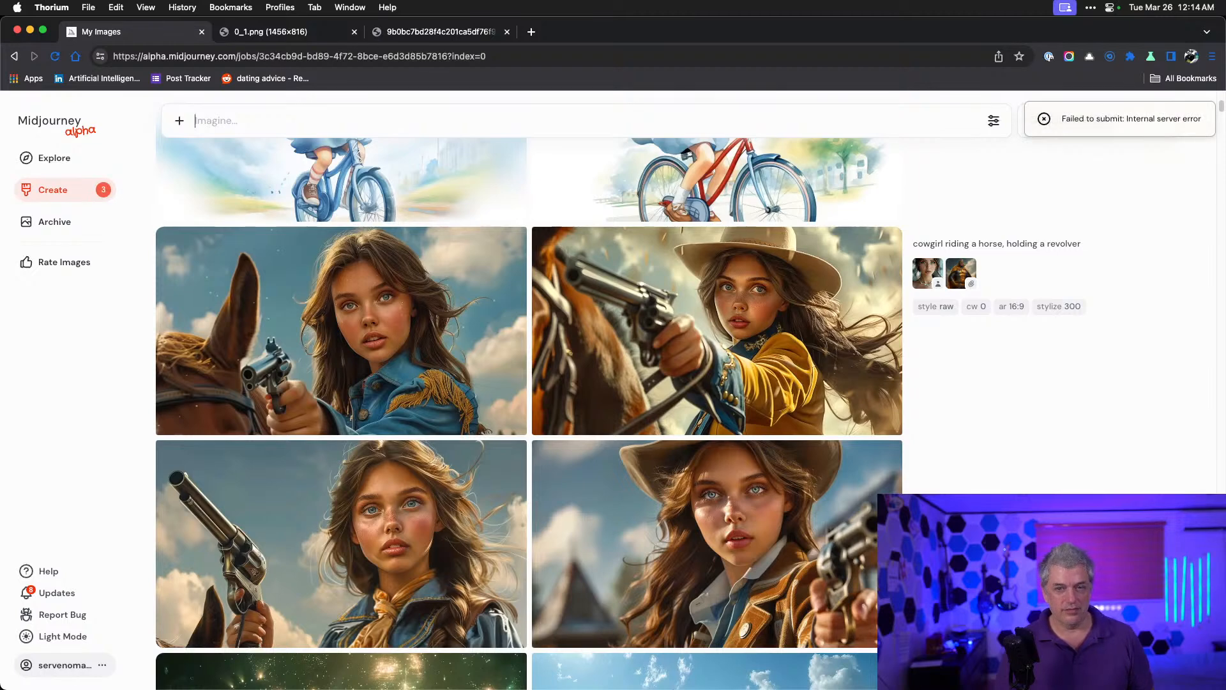